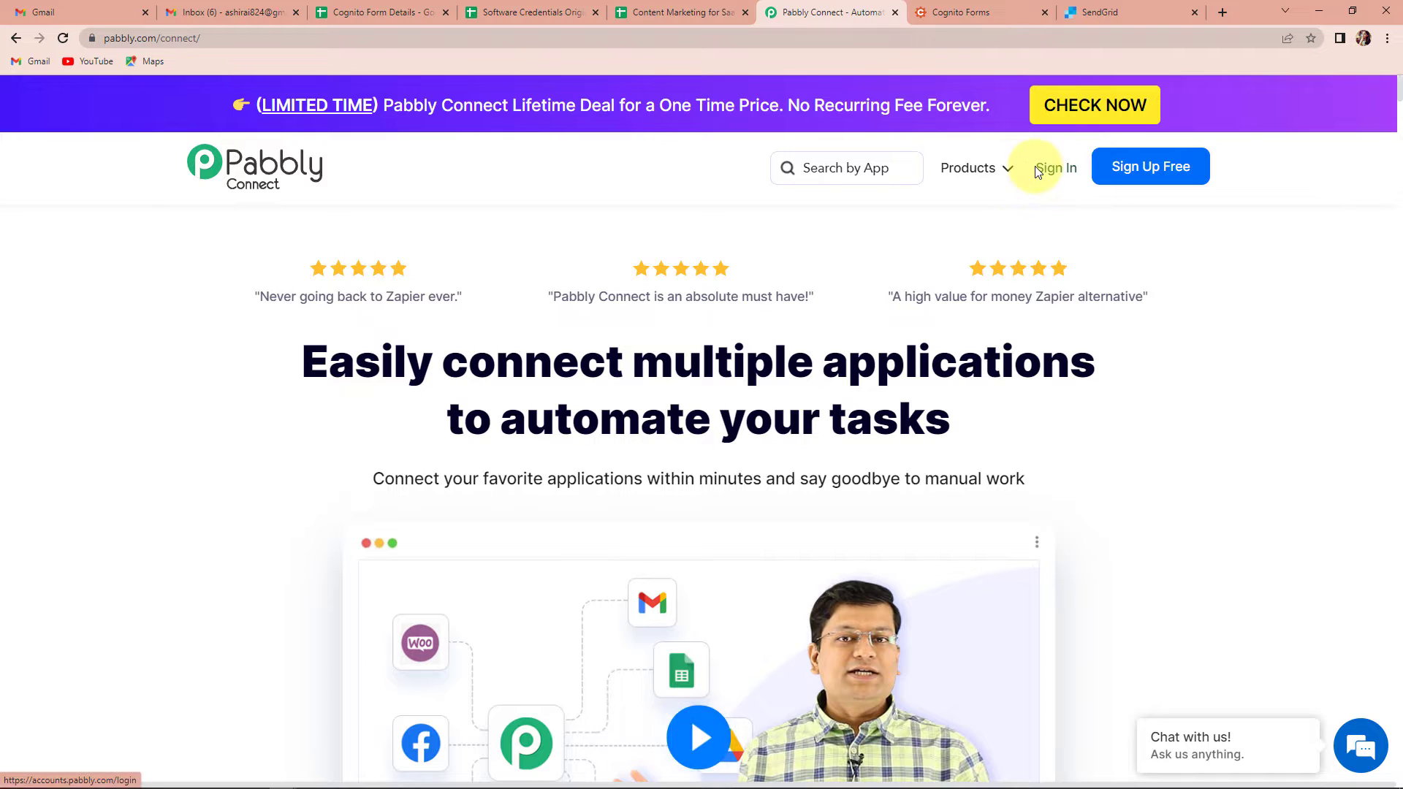
# - Sign in to the Pabbly account and open Pabbly Connect from the apps list
pyautogui.click(1054, 169)
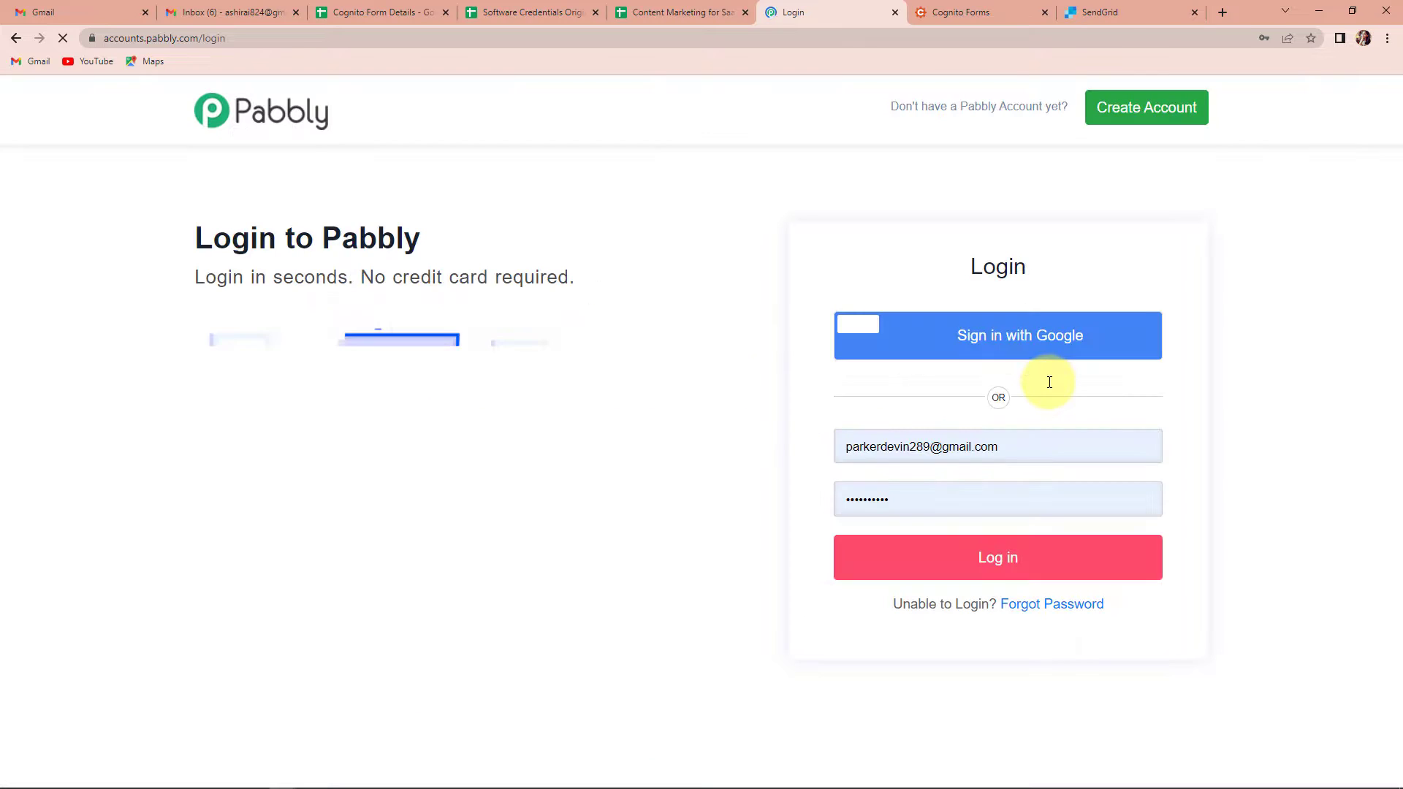
pyautogui.click(983, 559)
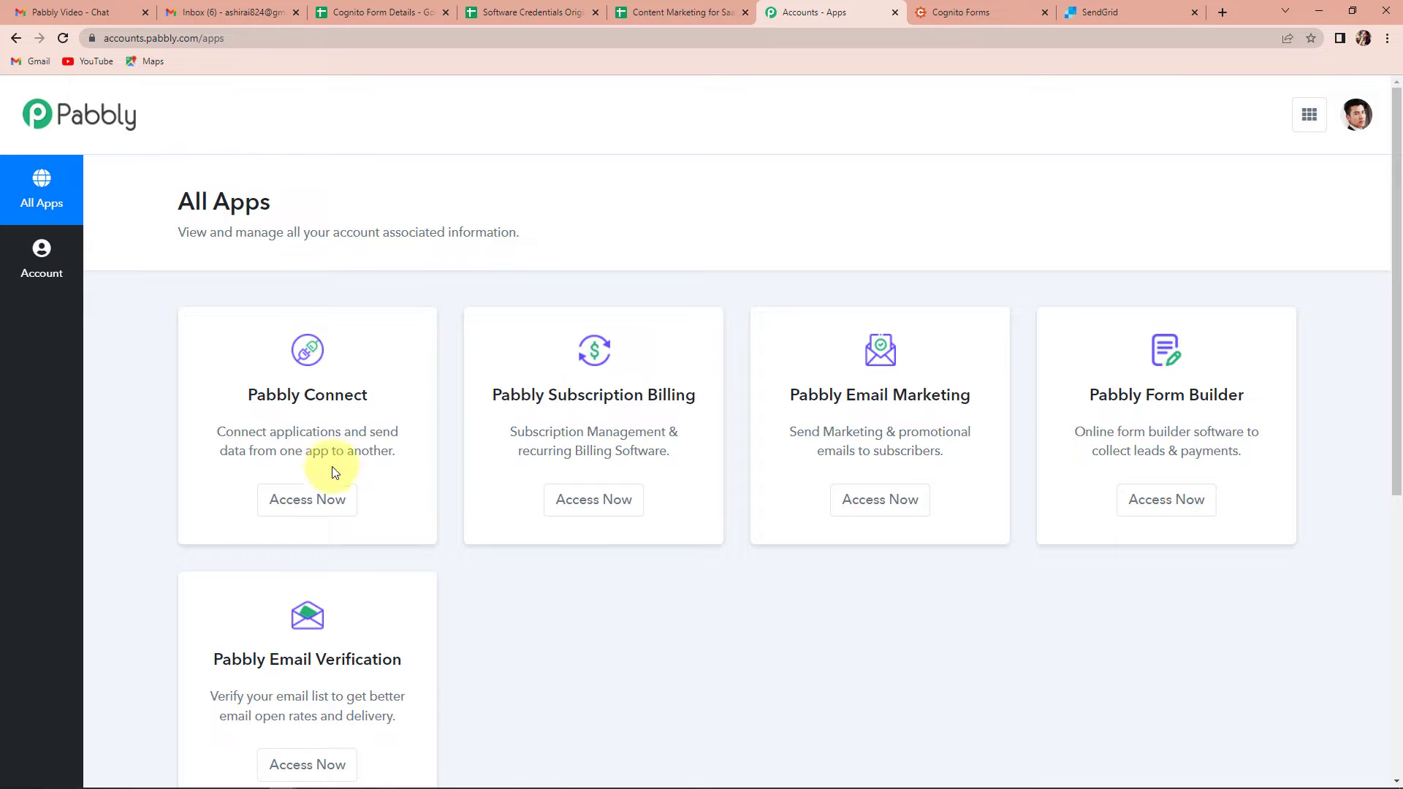
pyautogui.click(298, 503)
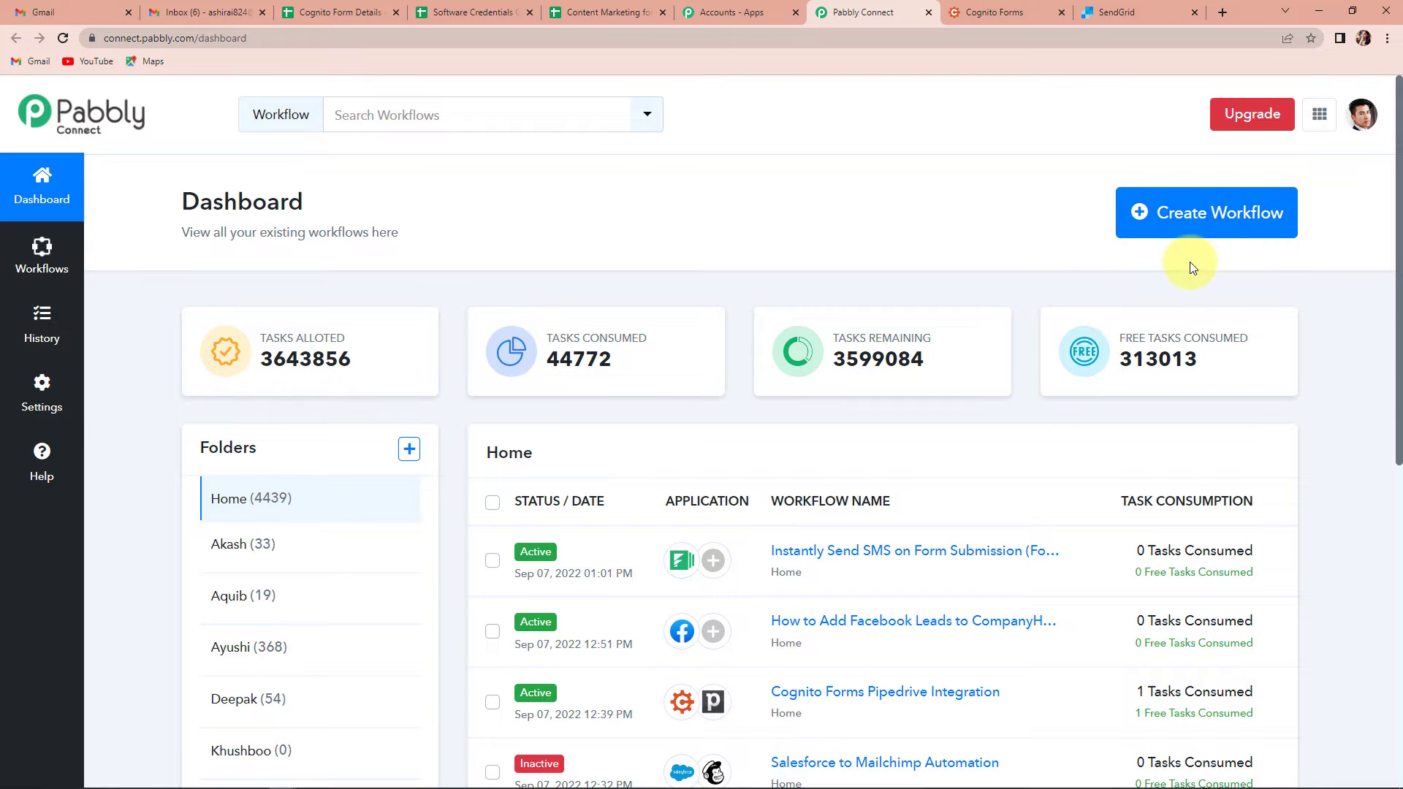
# - Create a new workflow named 'Cognito Forms to SendGrid Integration'
pyautogui.click(1215, 227)
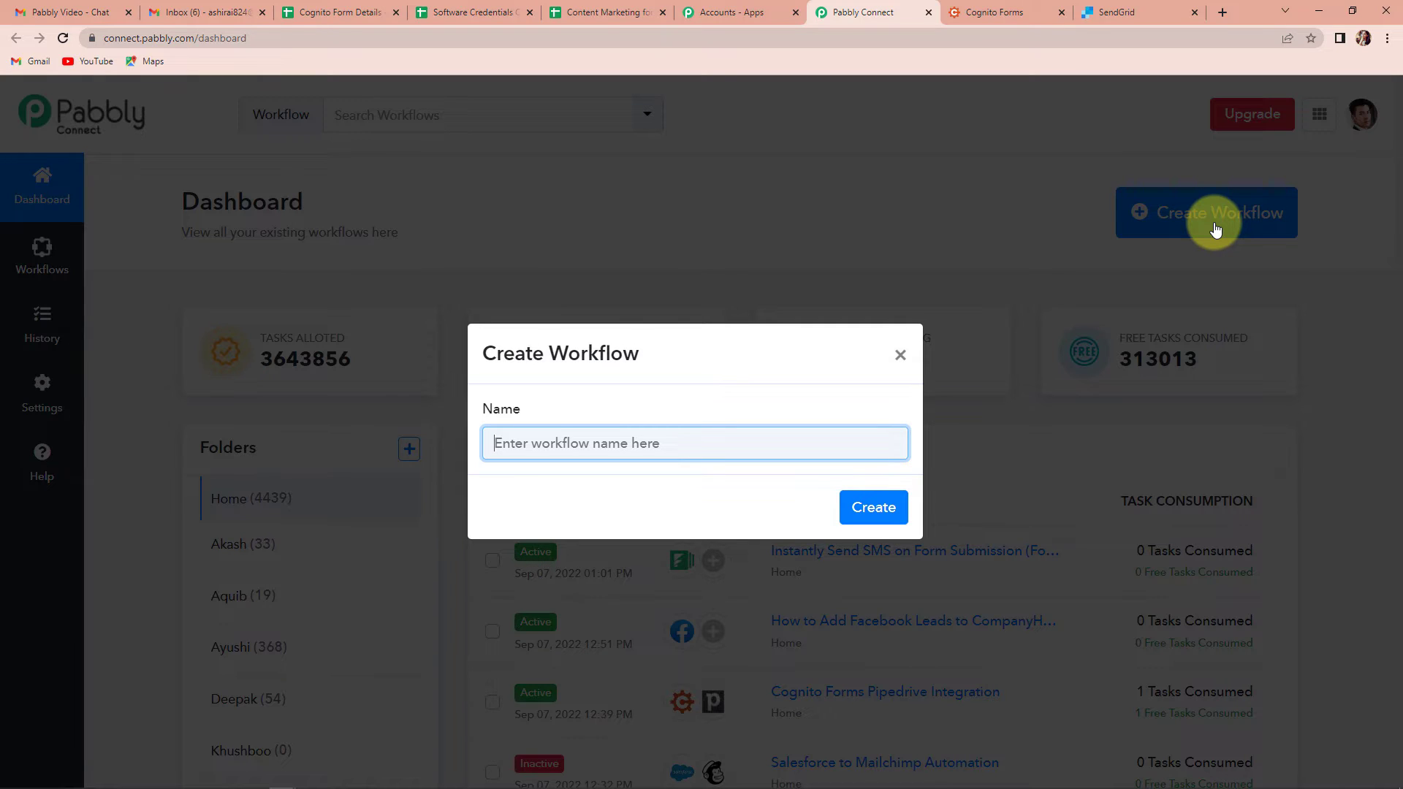
pyautogui.write('Cognito Forms to SendGrid')
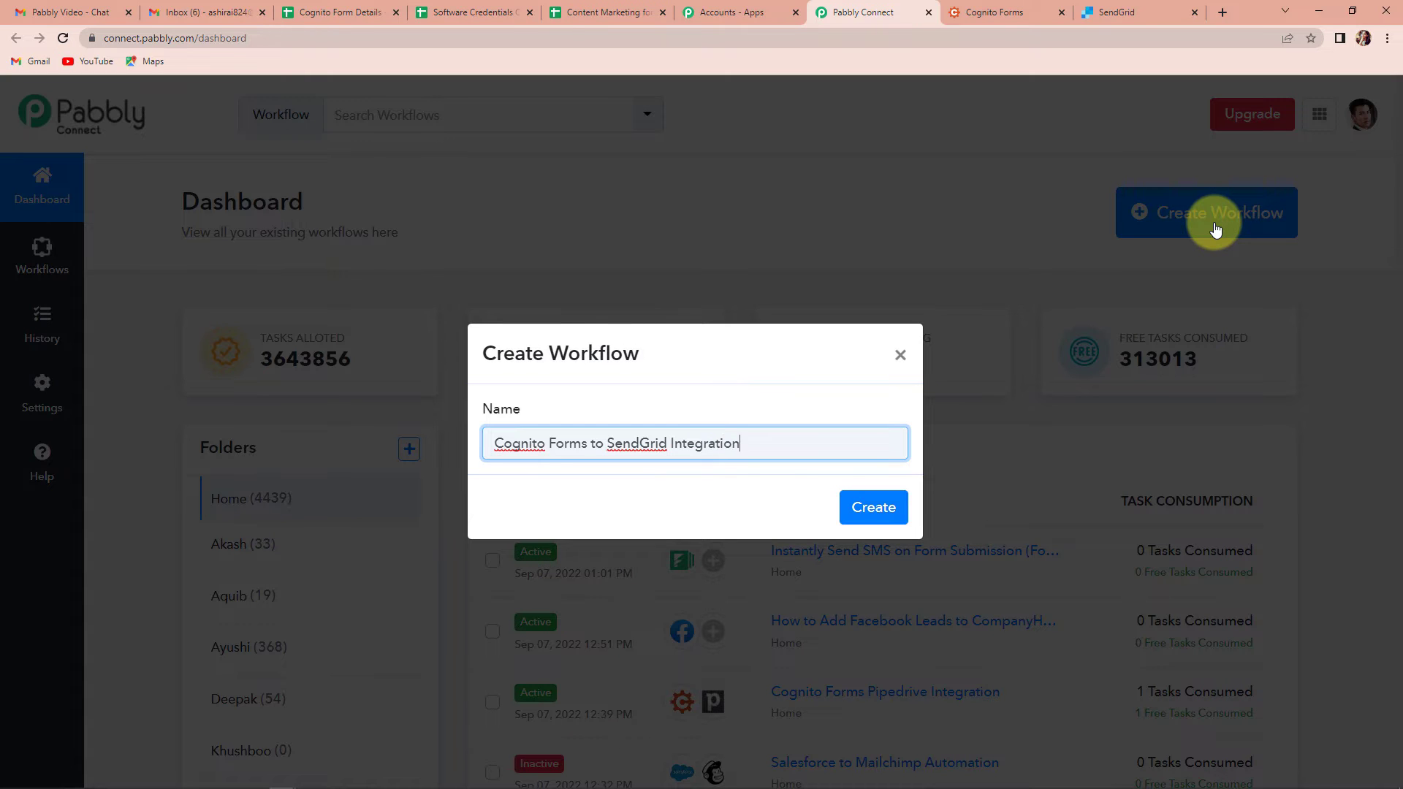
pyautogui.click(874, 508)
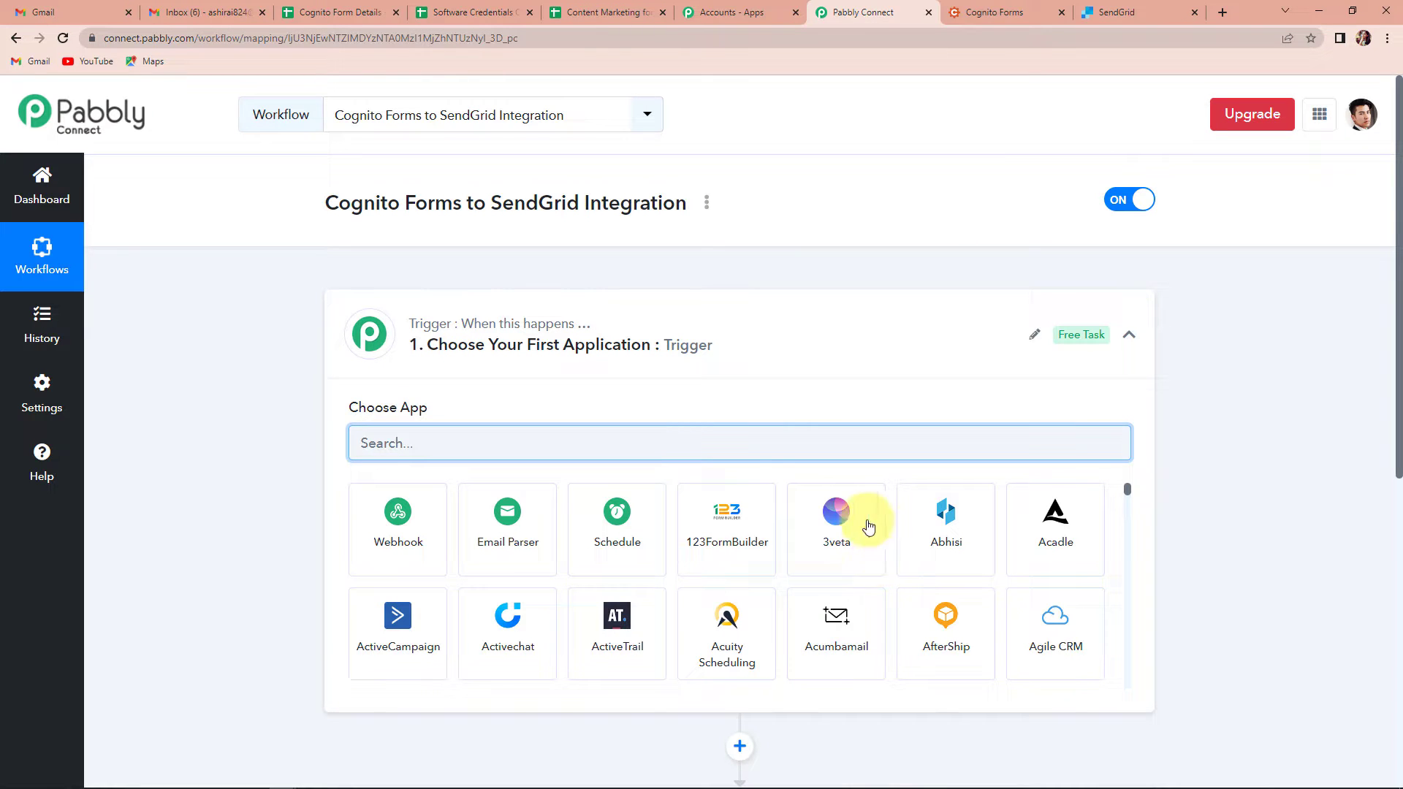
# - Set the trigger app to Cognito Forms with the New Entry event
pyautogui.scroll(-2, 752, 459)
pyautogui.scroll(1, 754, 465)
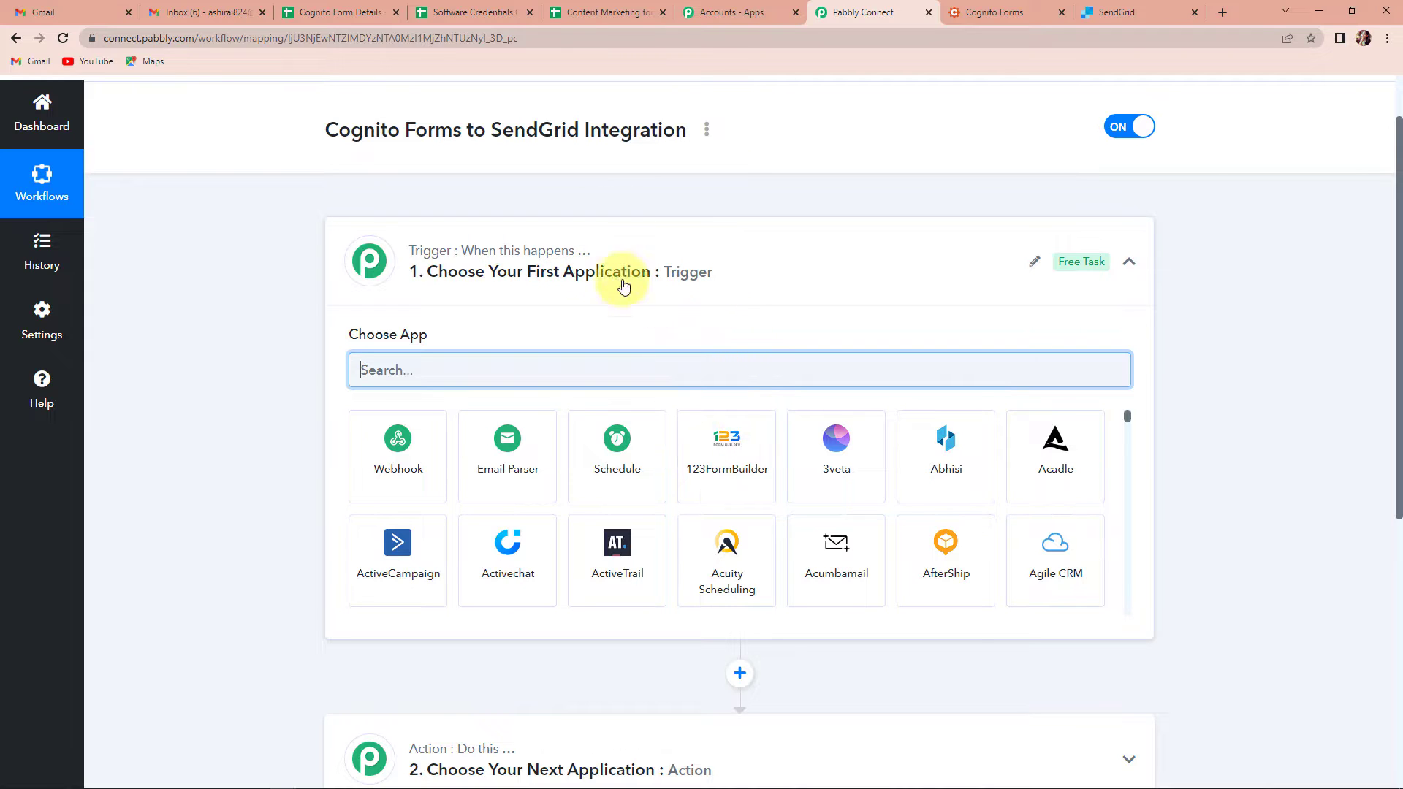
pyautogui.scroll(-1, 716, 335)
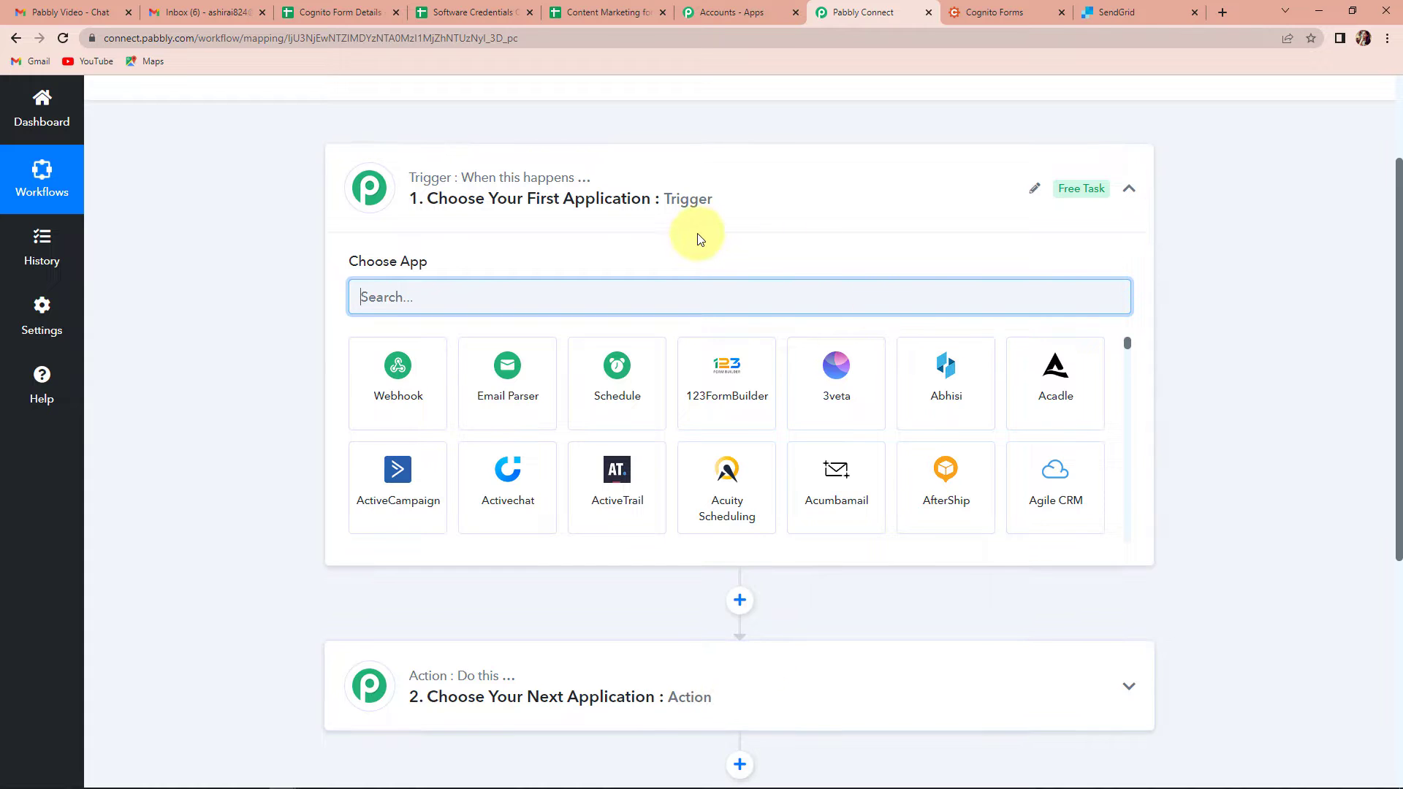
pyautogui.scroll(1, 424, 380)
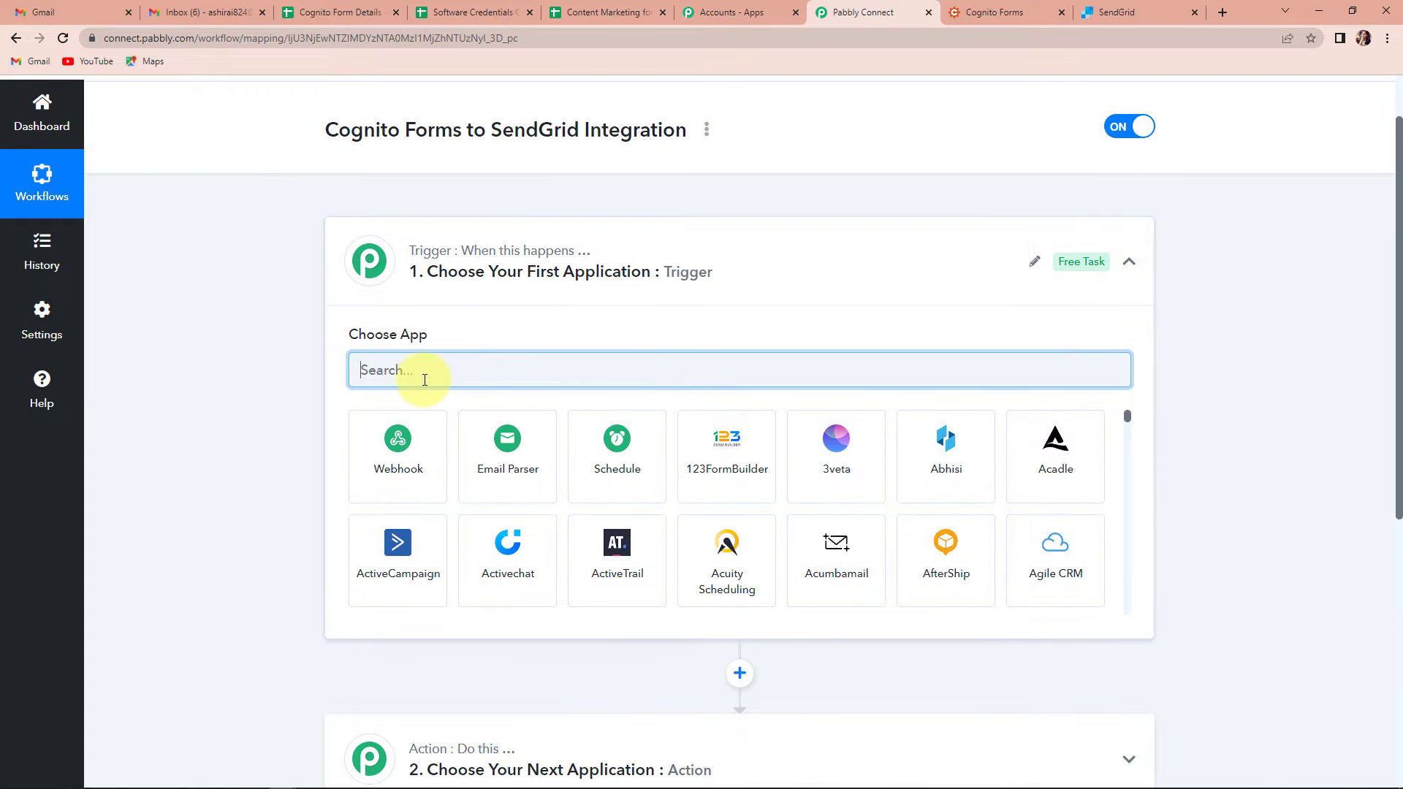
pyautogui.write('Con')
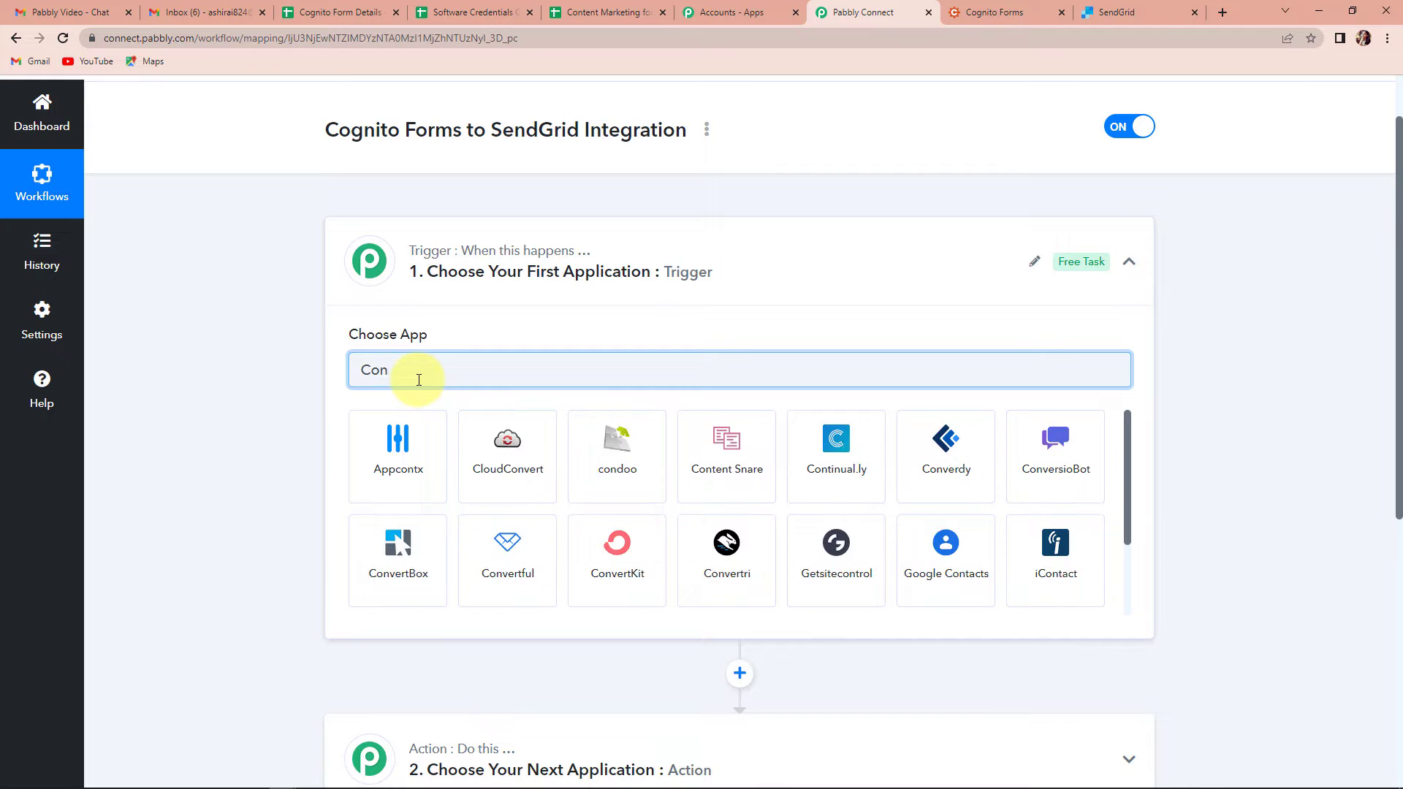
pyautogui.press('BackSpace')
pyautogui.write('g')
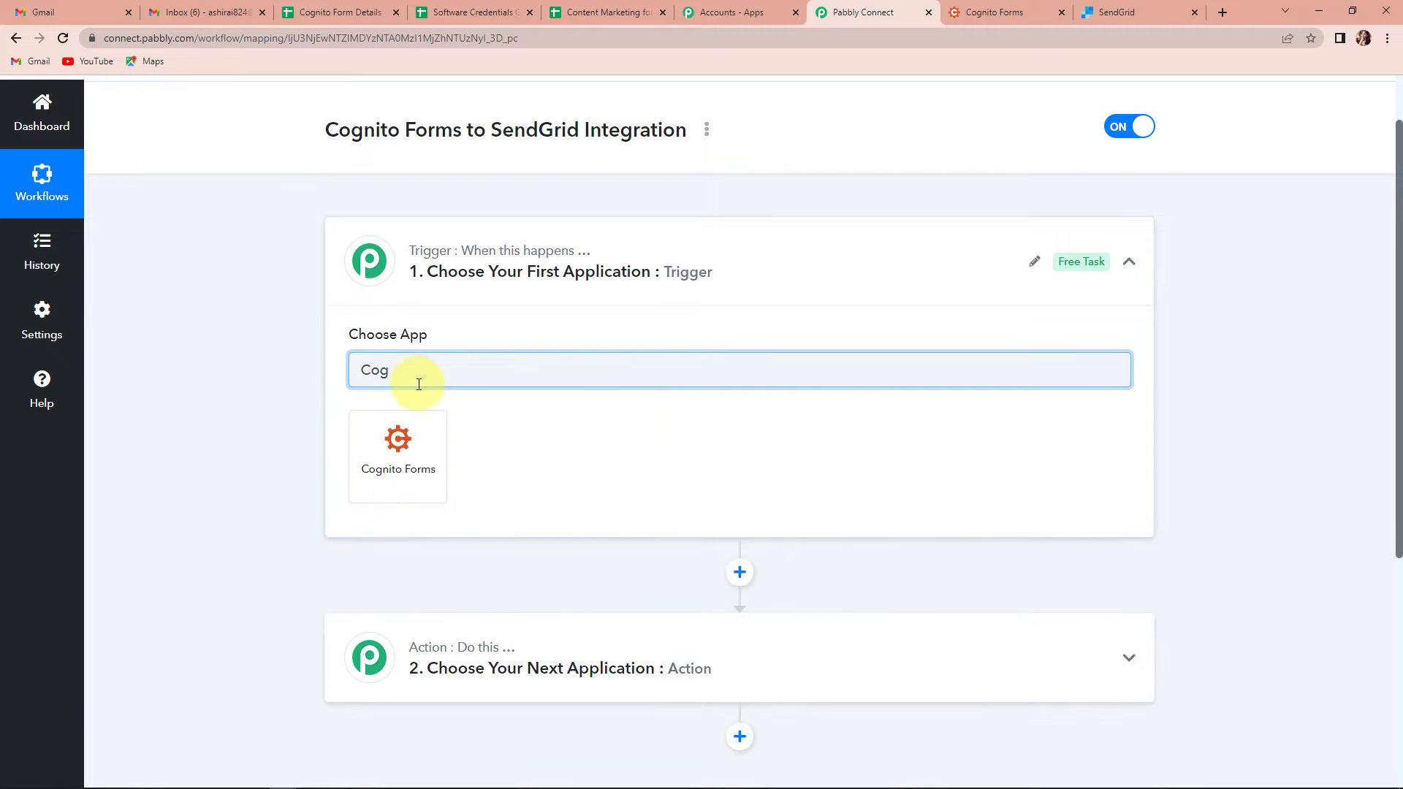
pyautogui.click(419, 438)
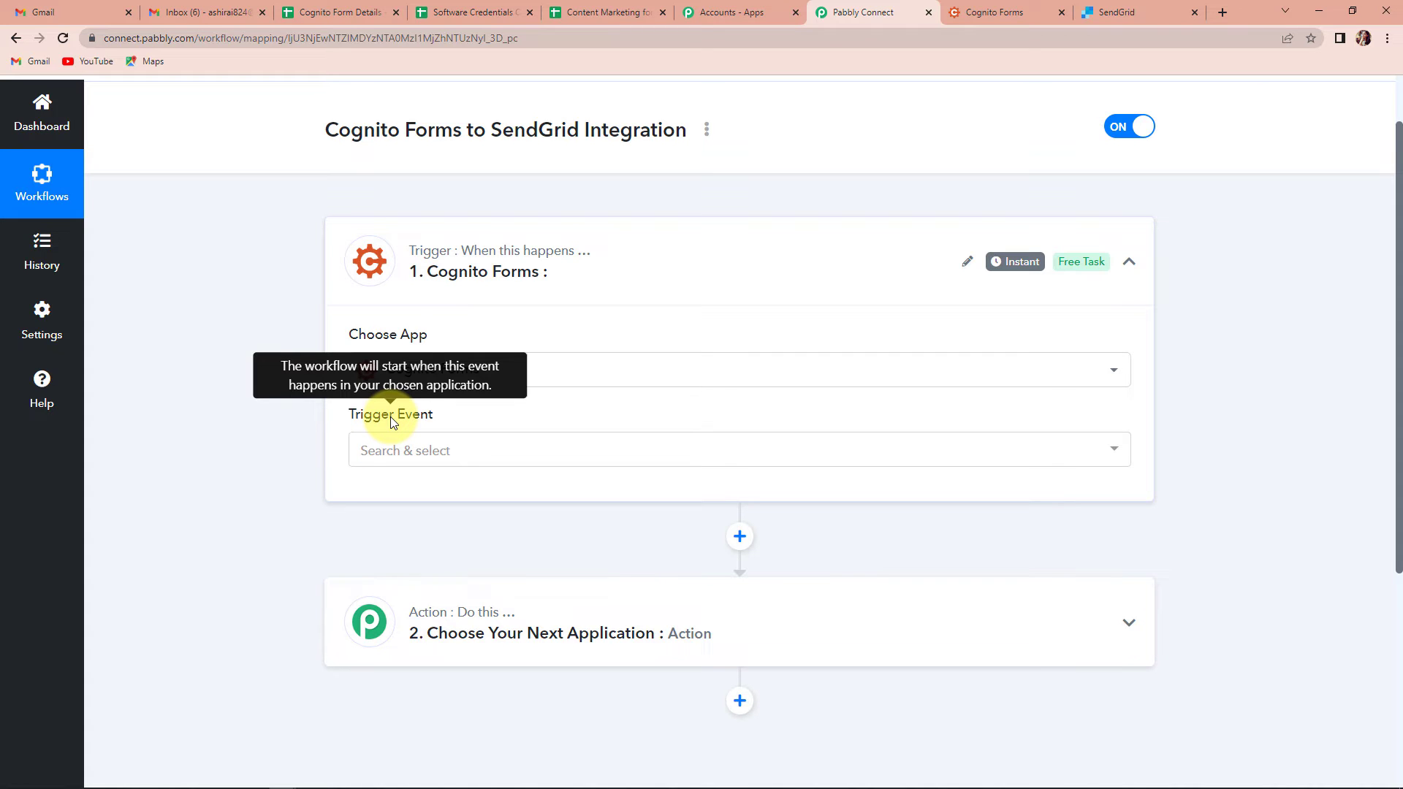
pyautogui.click(416, 452)
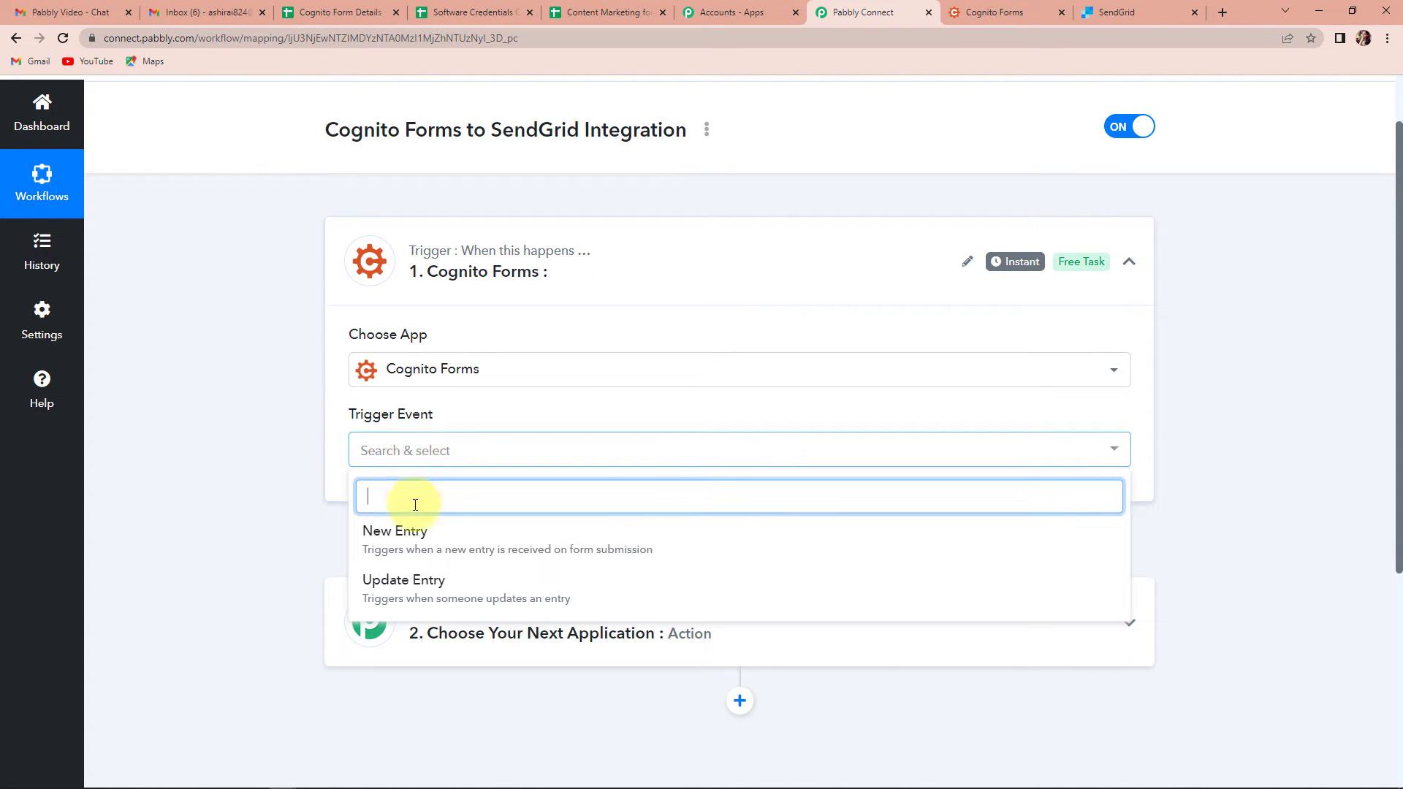
pyautogui.click(411, 544)
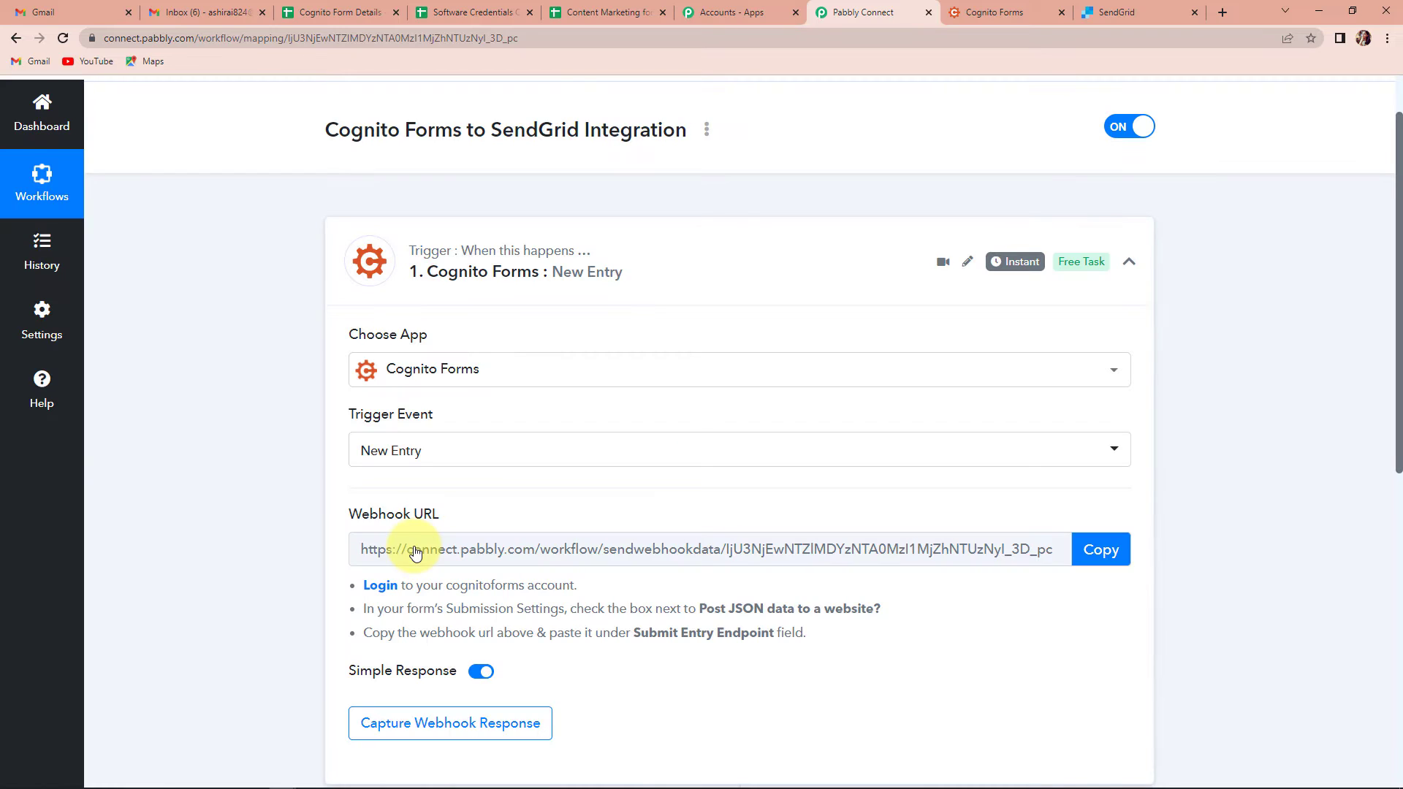
# - Copy the Cognito Forms webhook URL and switch to the Cognito Forms form list
pyautogui.scroll(-1, 552, 515)
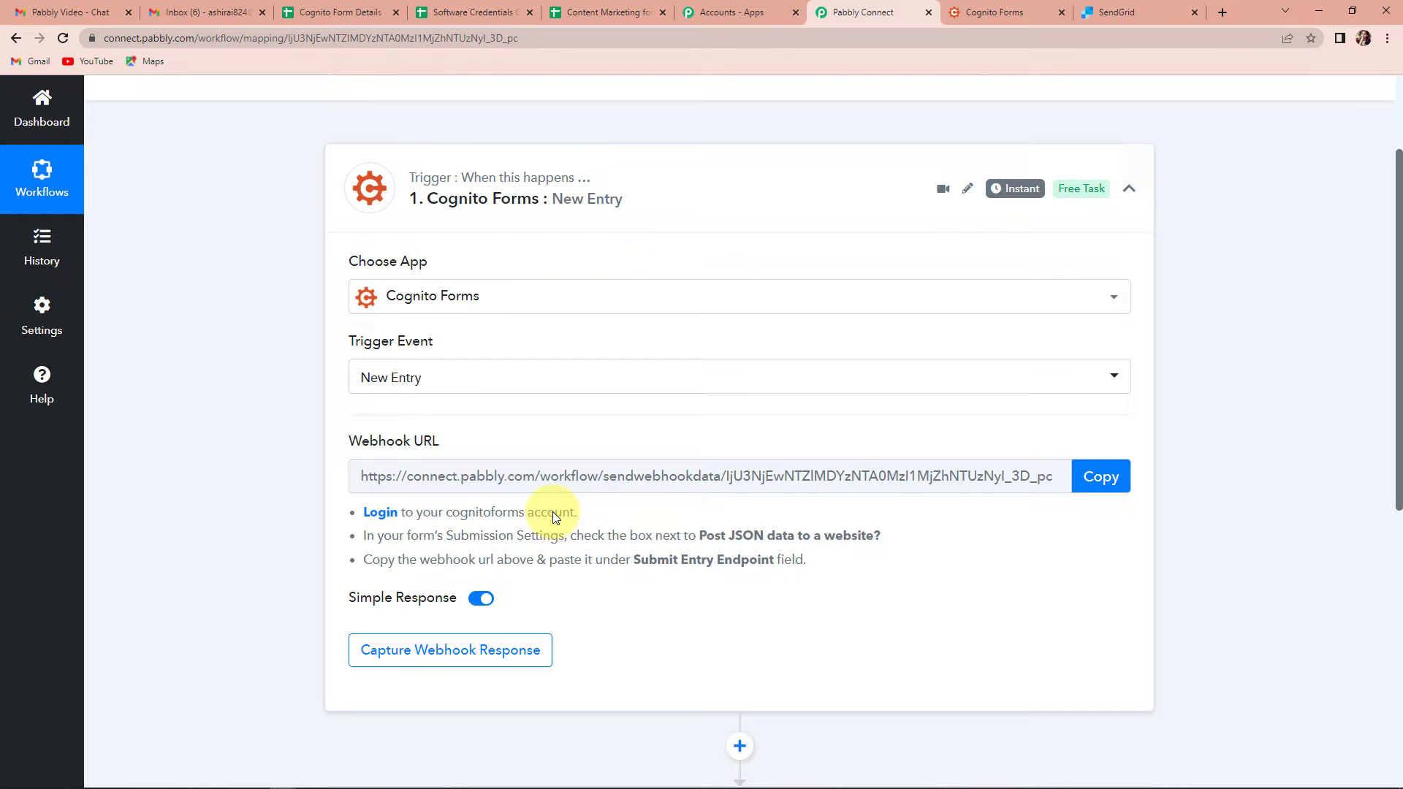
pyautogui.click(1096, 481)
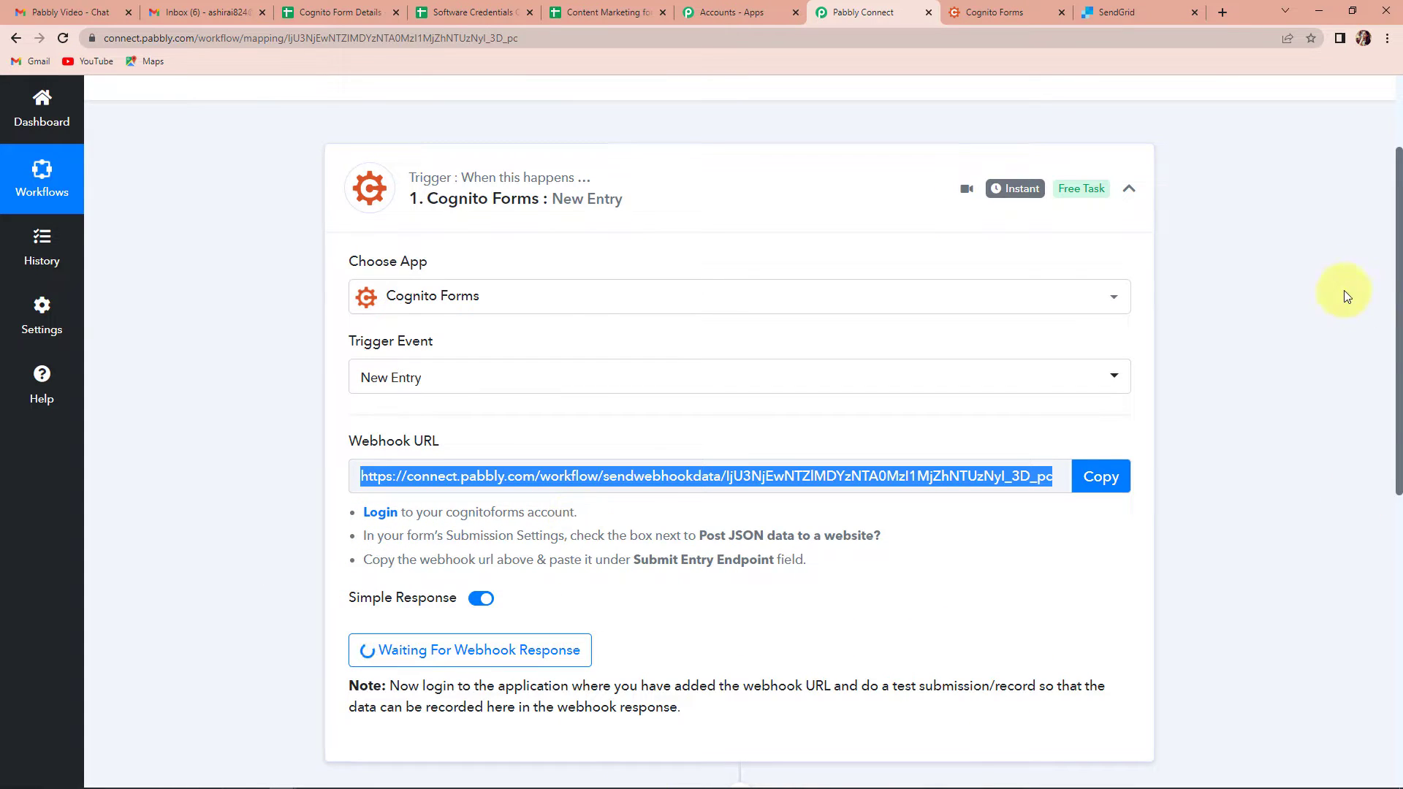
pyautogui.click(1001, 12)
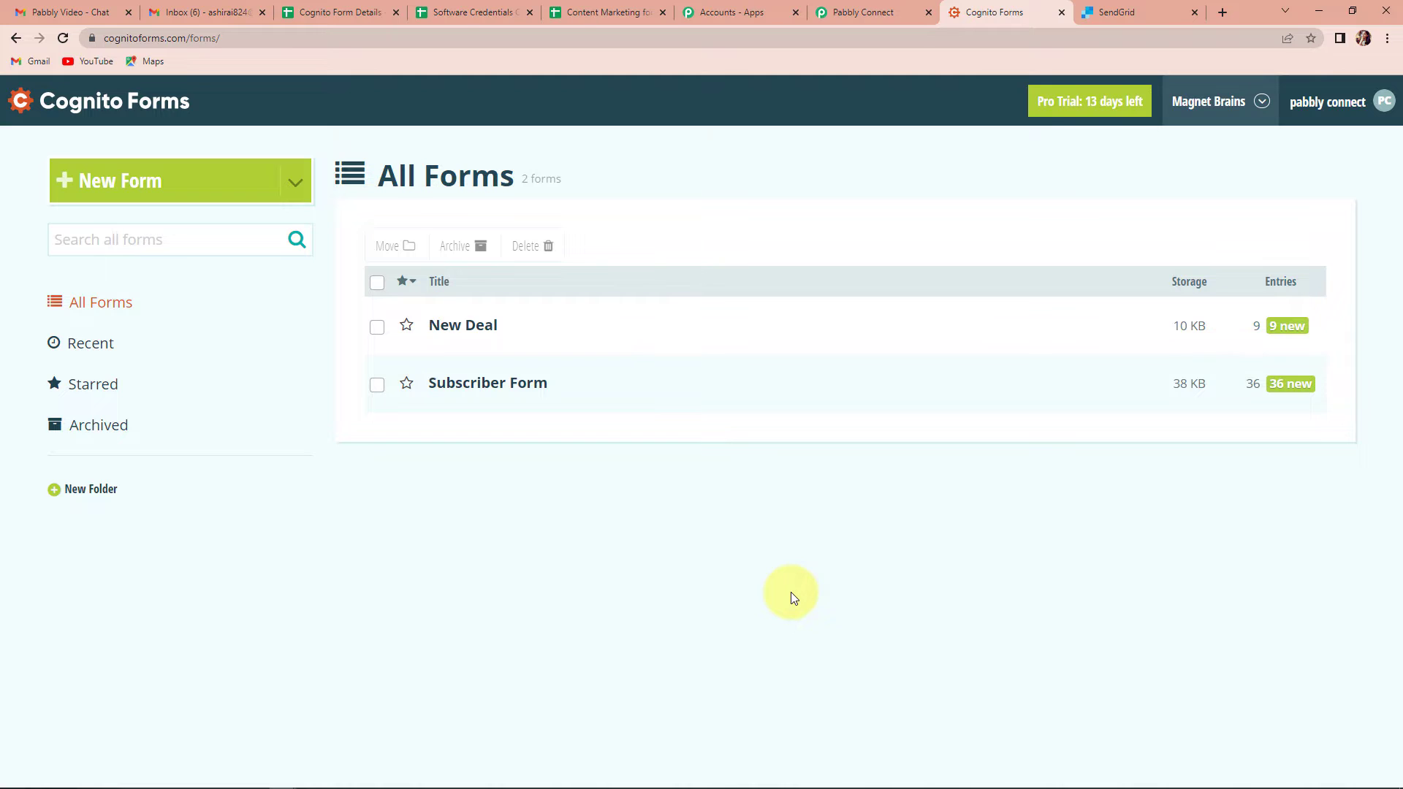
# - Open the Subscriber Form's submission settings in Cognito Forms
pyautogui.moveTo(455, 342)
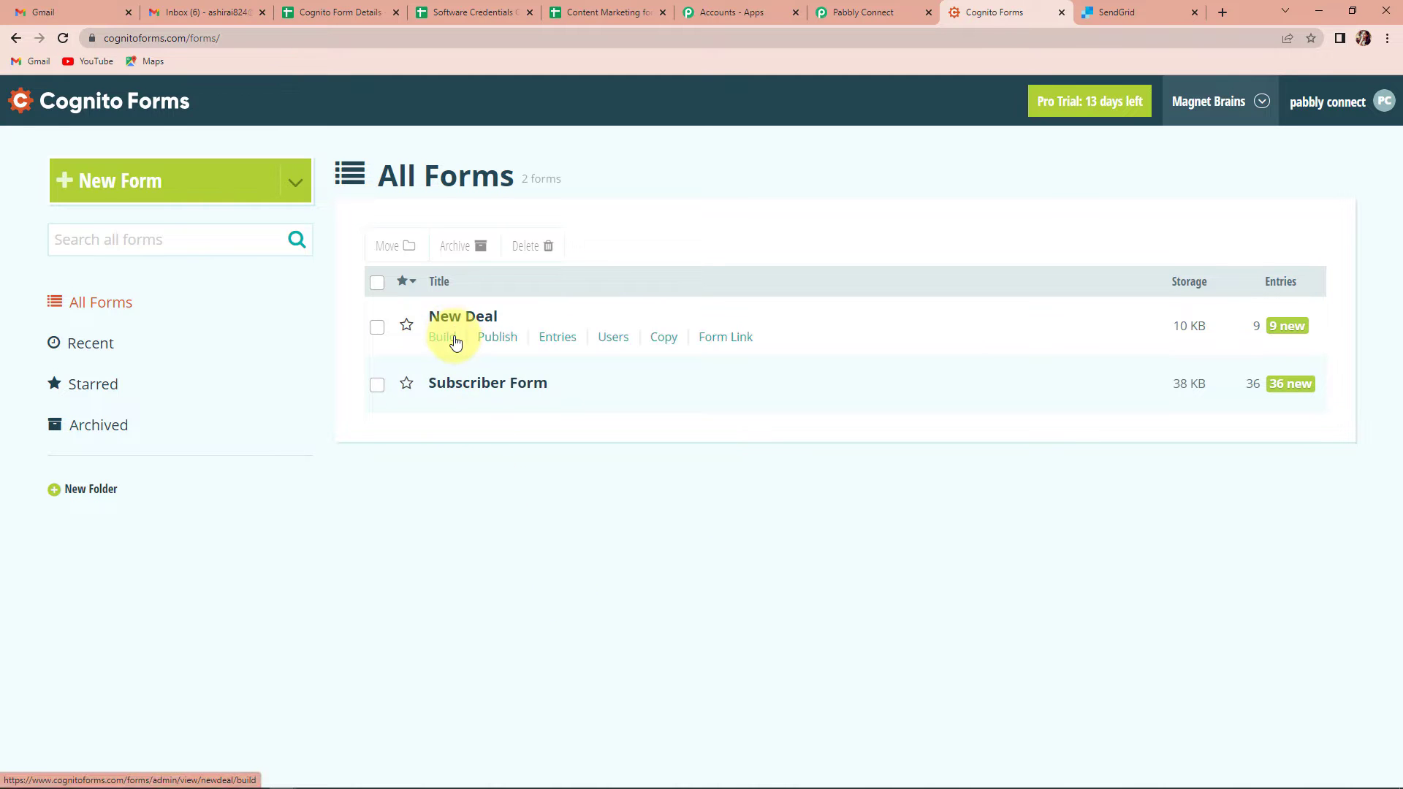
pyautogui.moveTo(453, 379)
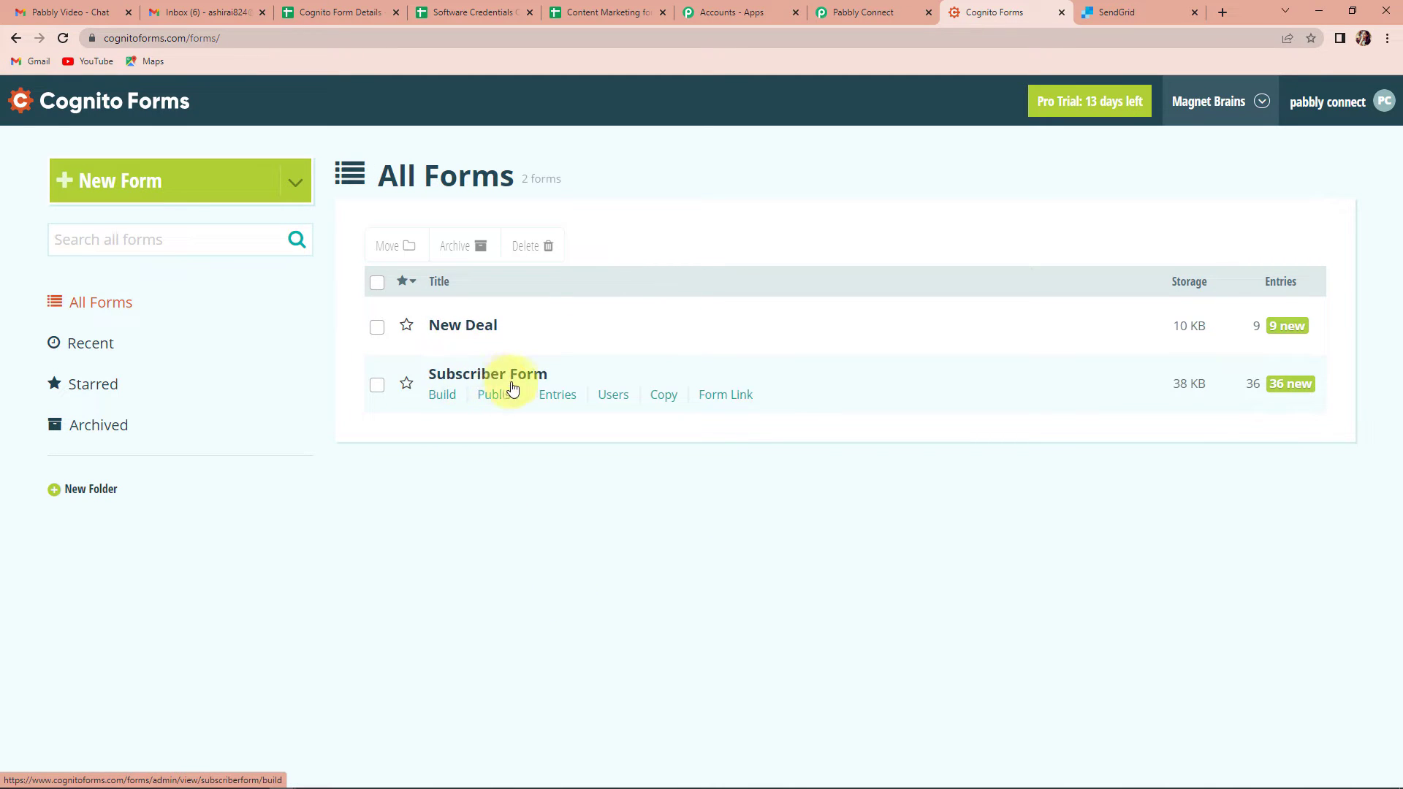
pyautogui.click(462, 379)
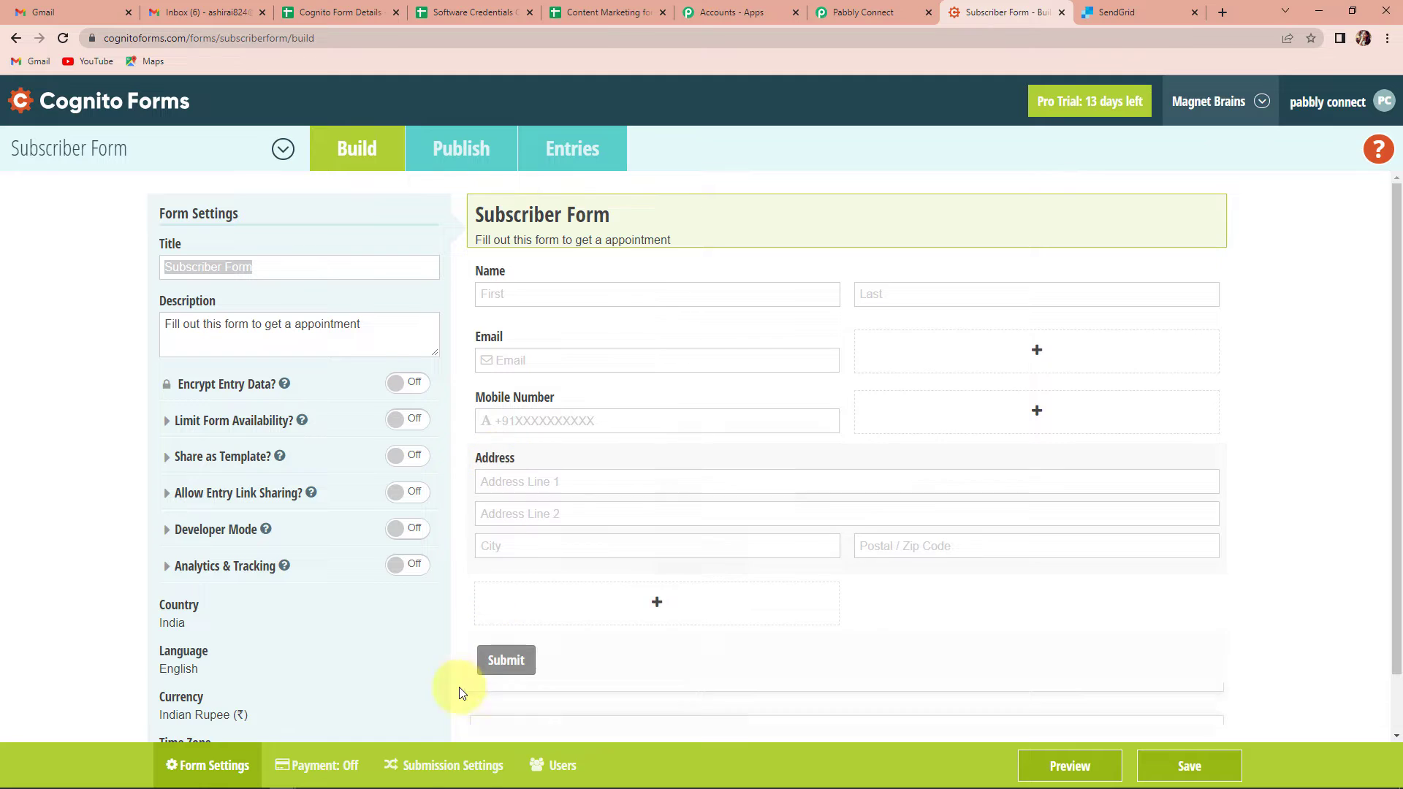
pyautogui.click(441, 771)
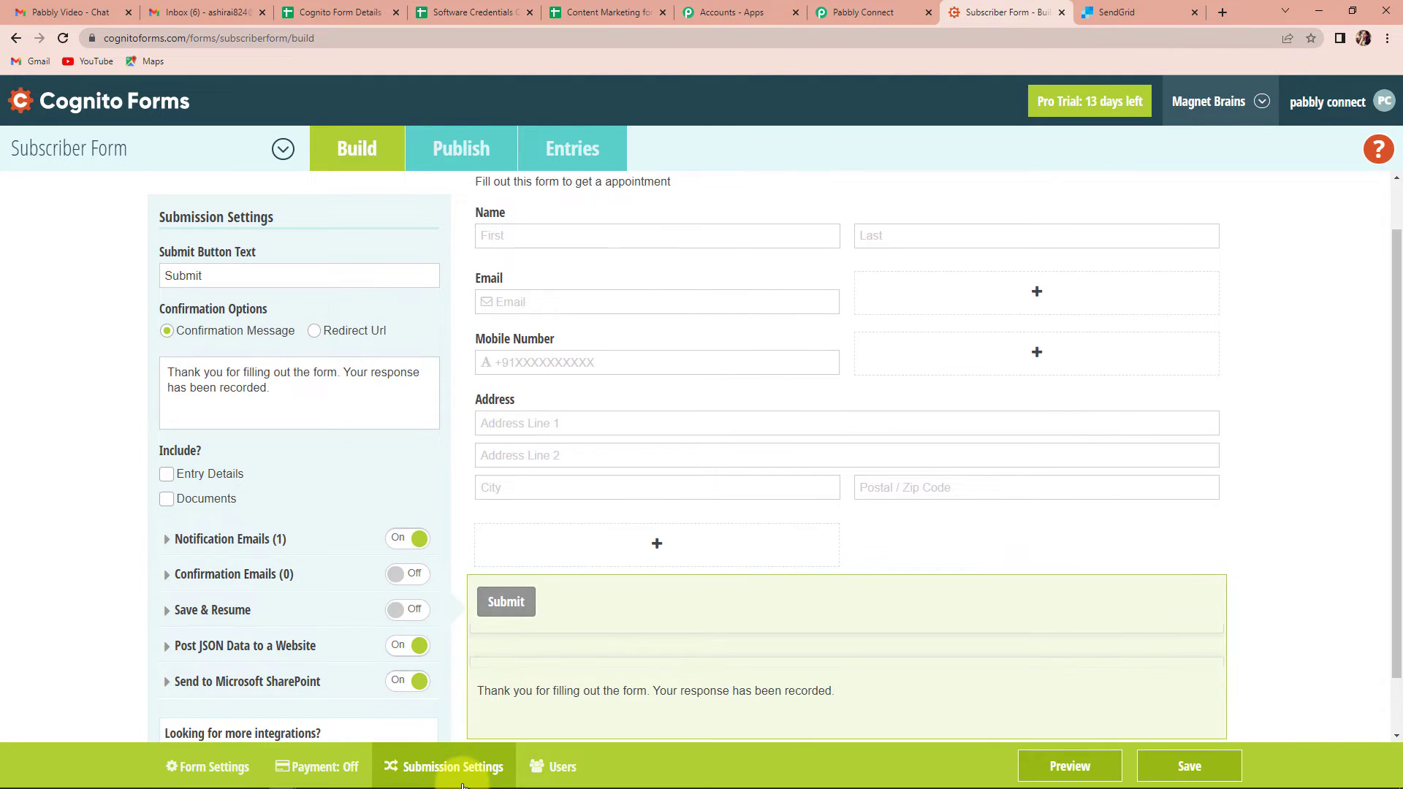
pyautogui.scroll(-1, 358, 672)
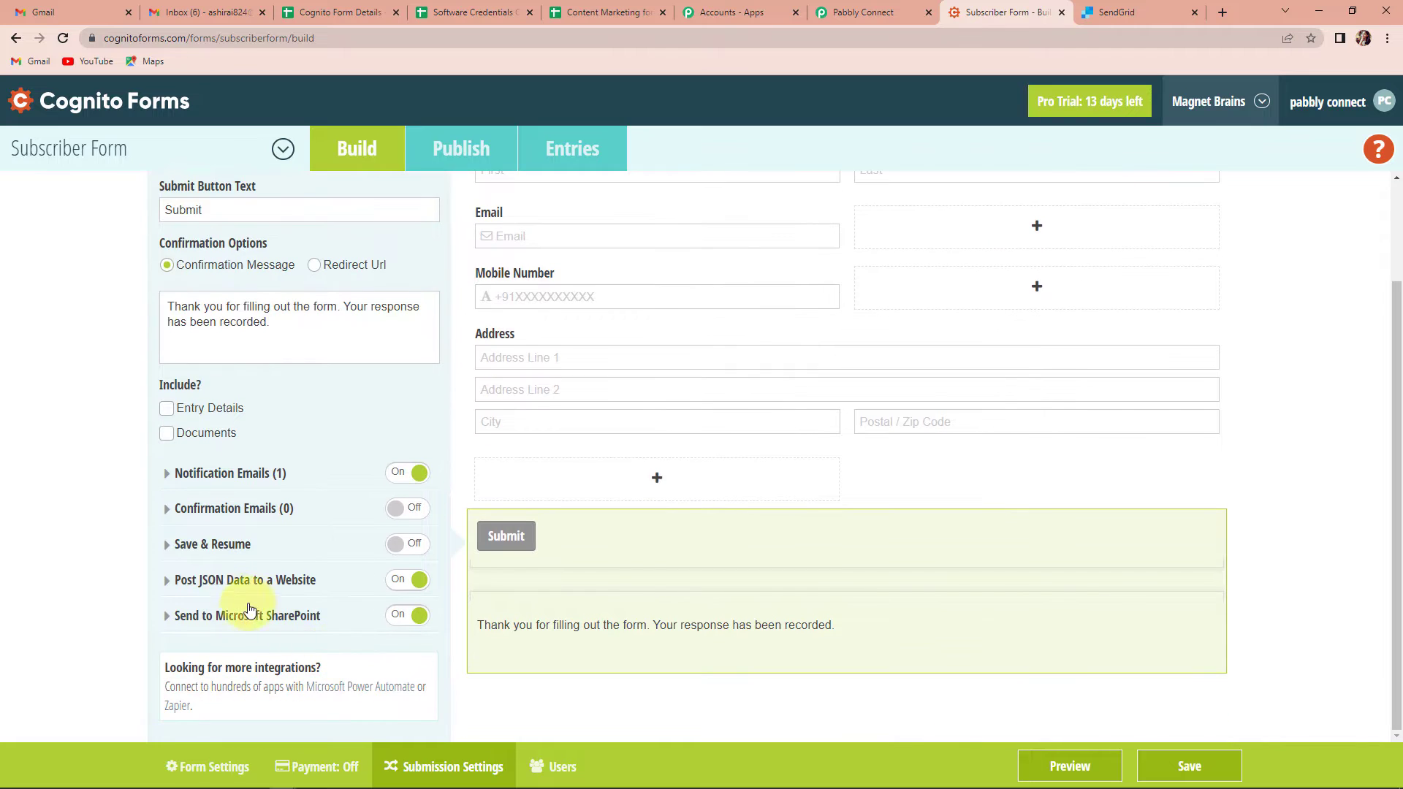
# - Enable Post JSON Data to a Website with the Pabbly webhook URL as Submit Entry Endpoint, and save
pyautogui.click(415, 592)
pyautogui.click(407, 599)
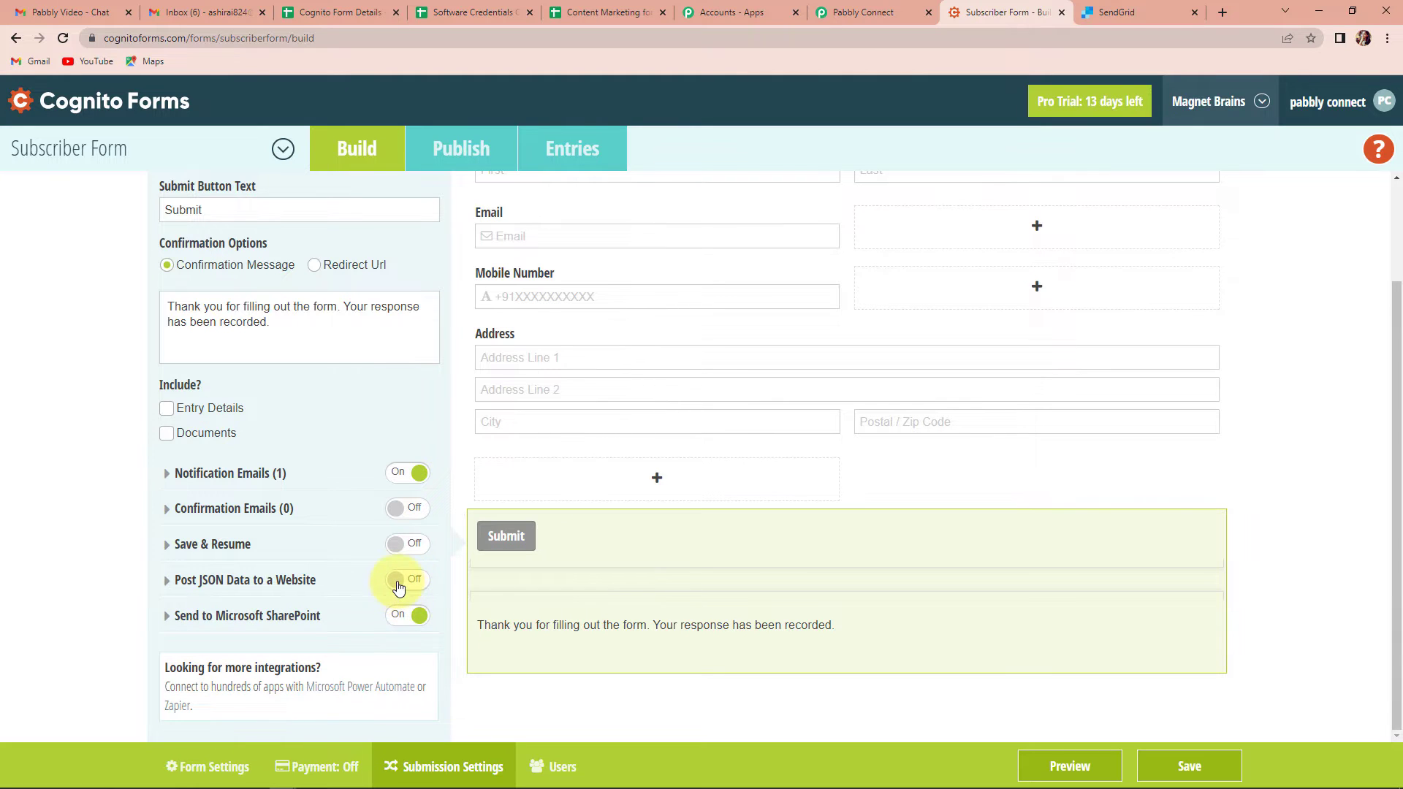
pyautogui.click(199, 641)
pyautogui.hotkey('ctrl', 'a')
pyautogui.press('BackSpace')
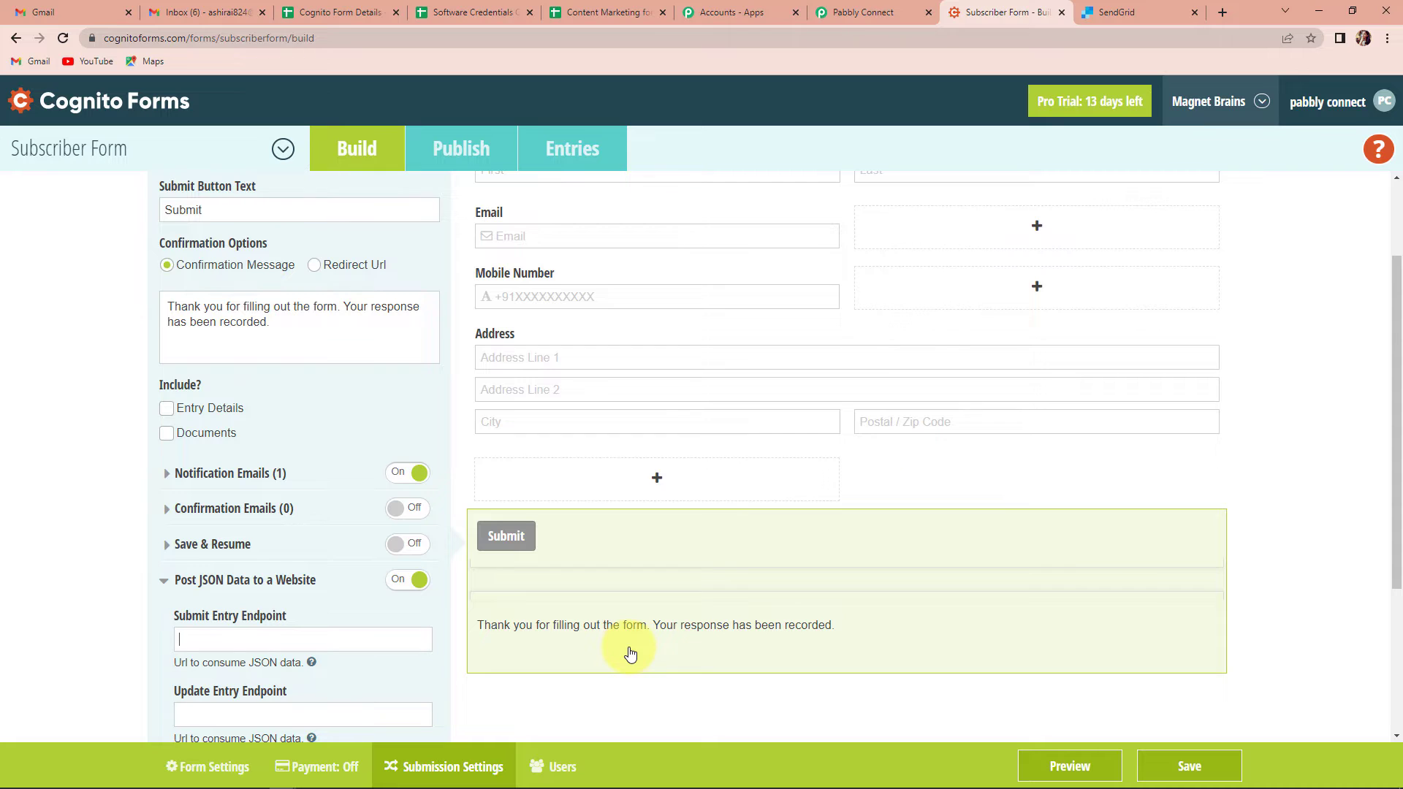
pyautogui.hotkey('ctrl', 'v')
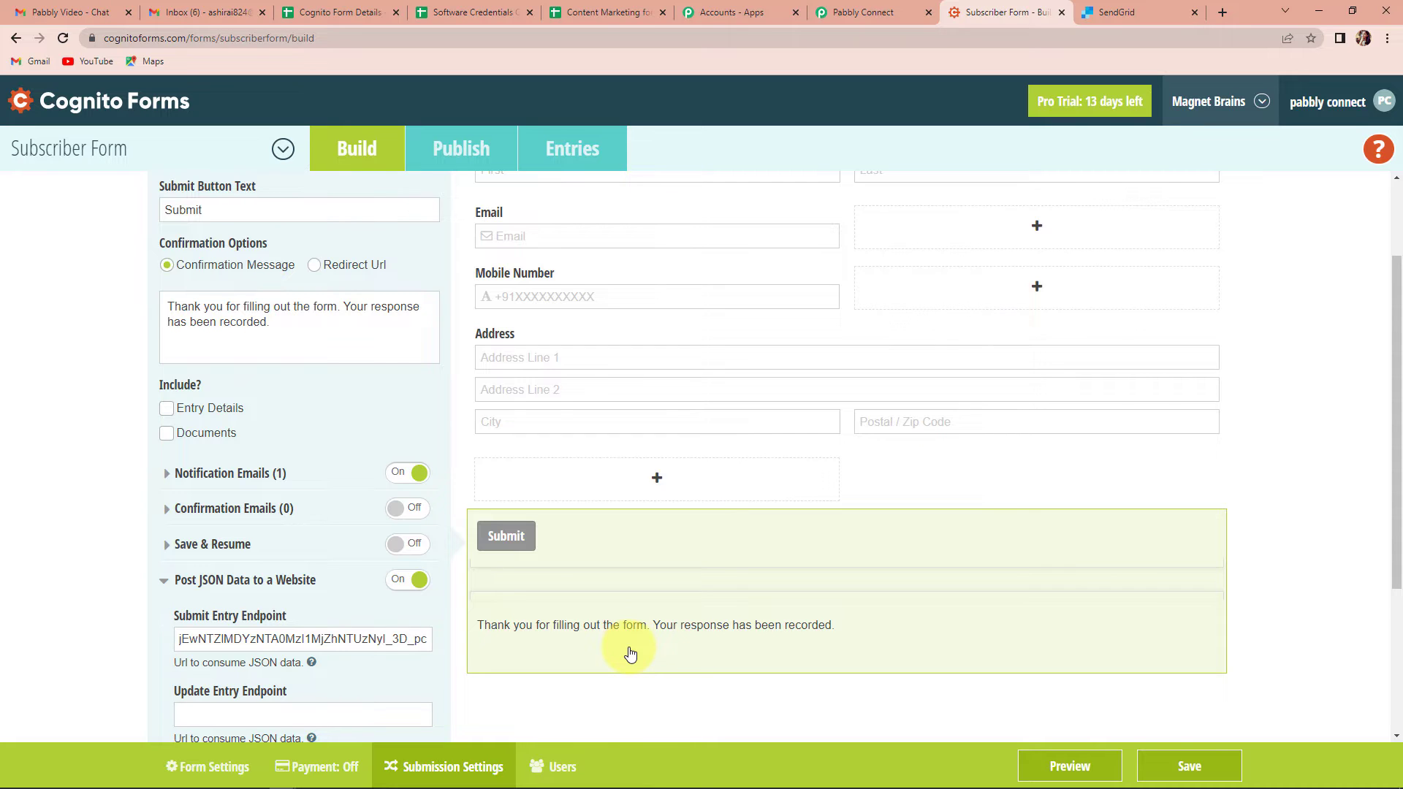
pyautogui.click(1188, 767)
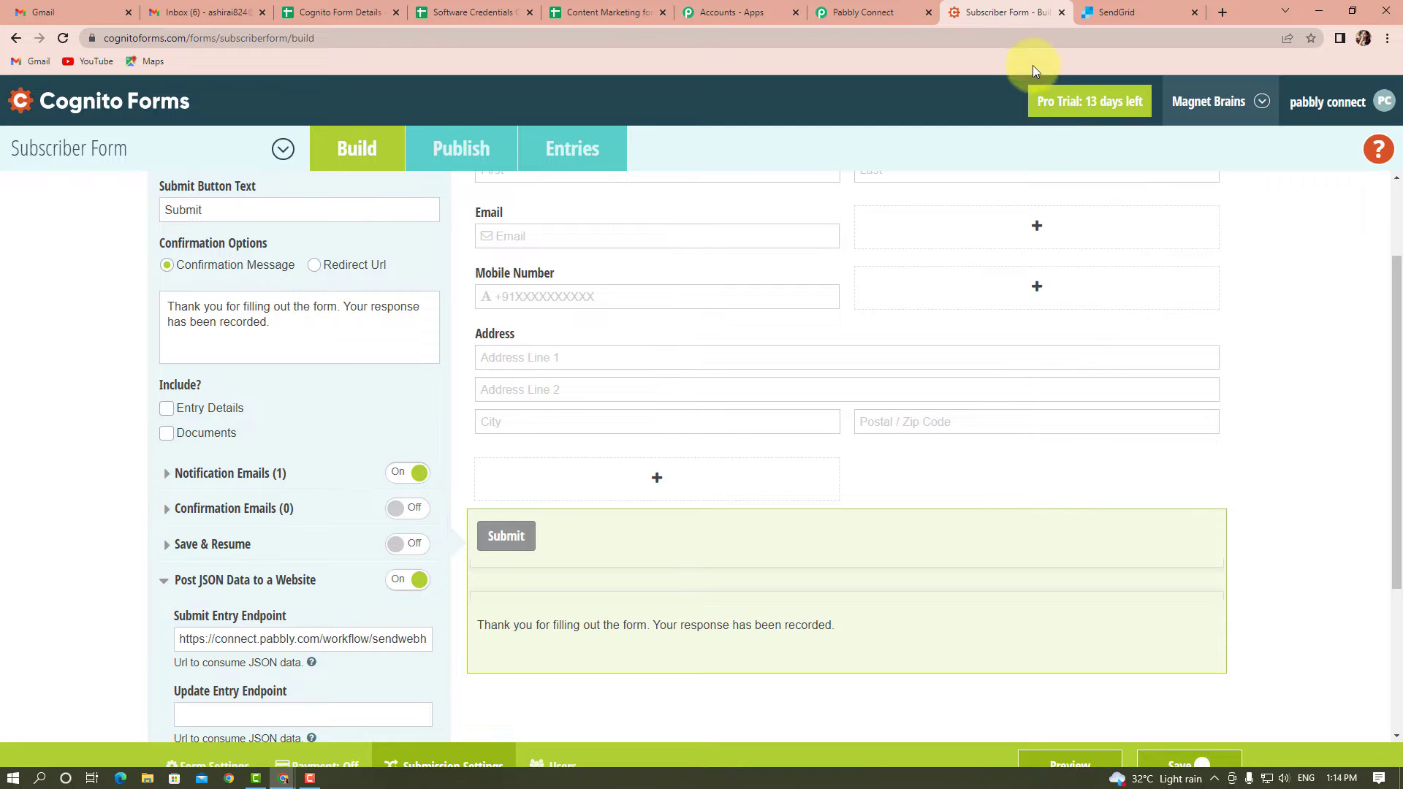
pyautogui.click(863, 14)
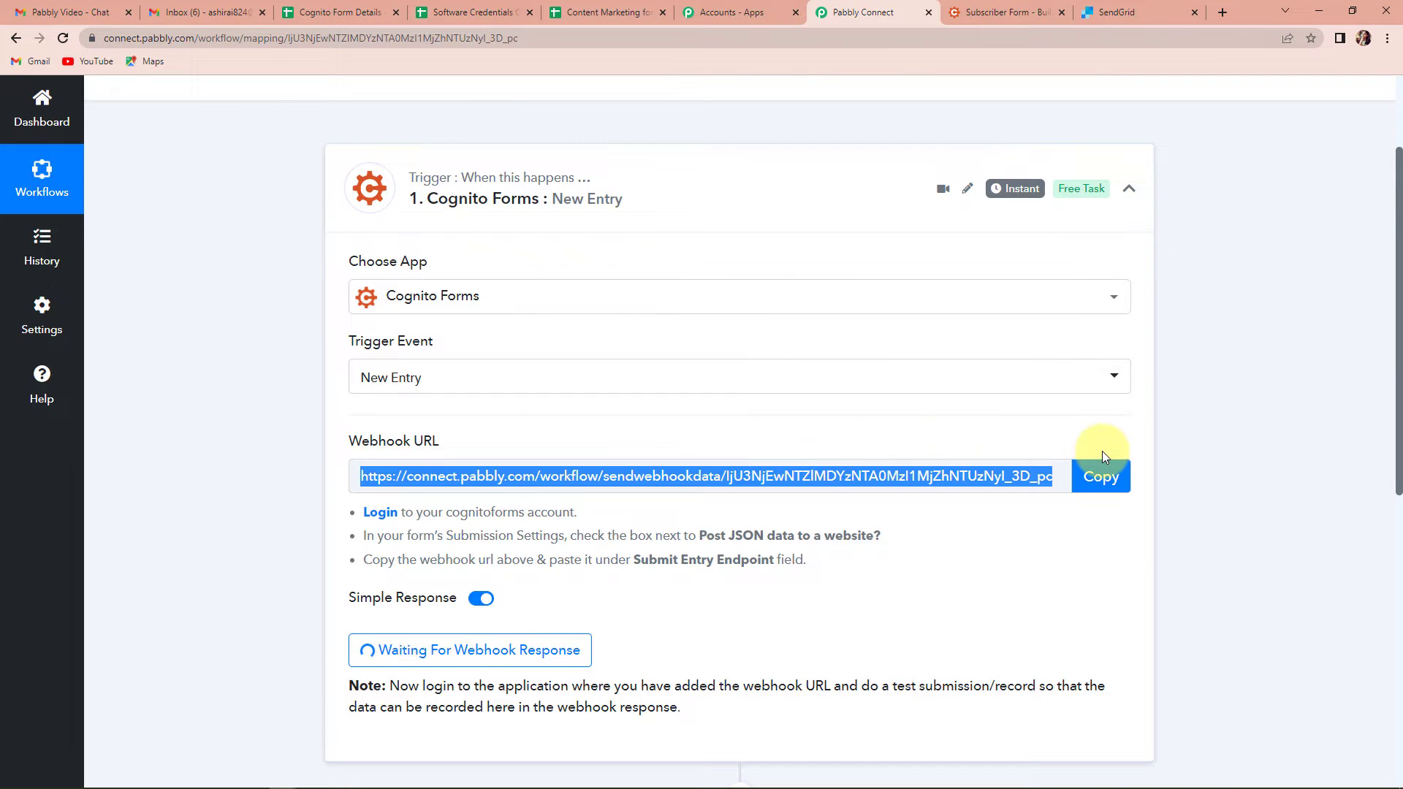
# - Start waiting for a webhook response, then return to the Subscriber Form builder
pyautogui.scroll(-1, 939, 451)
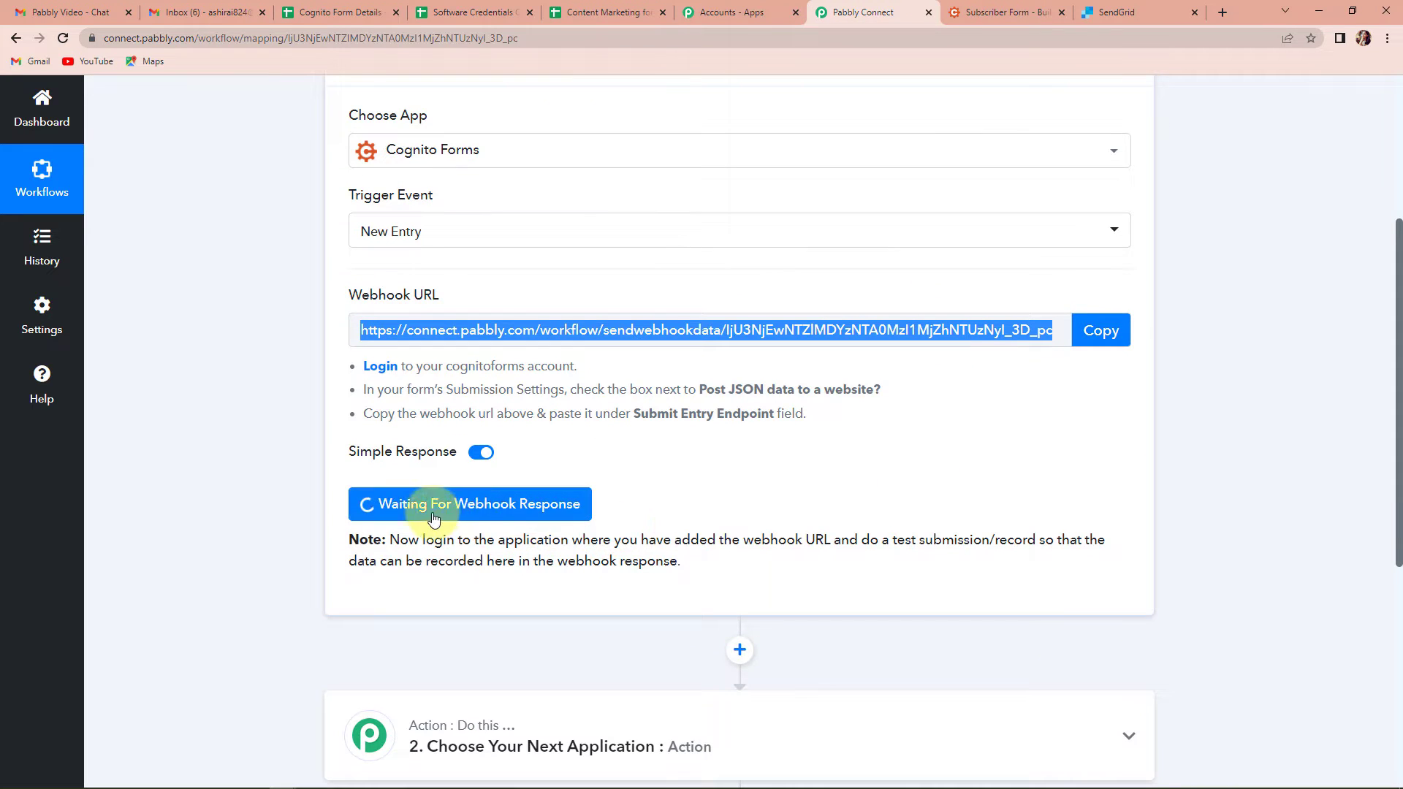
pyautogui.click(524, 502)
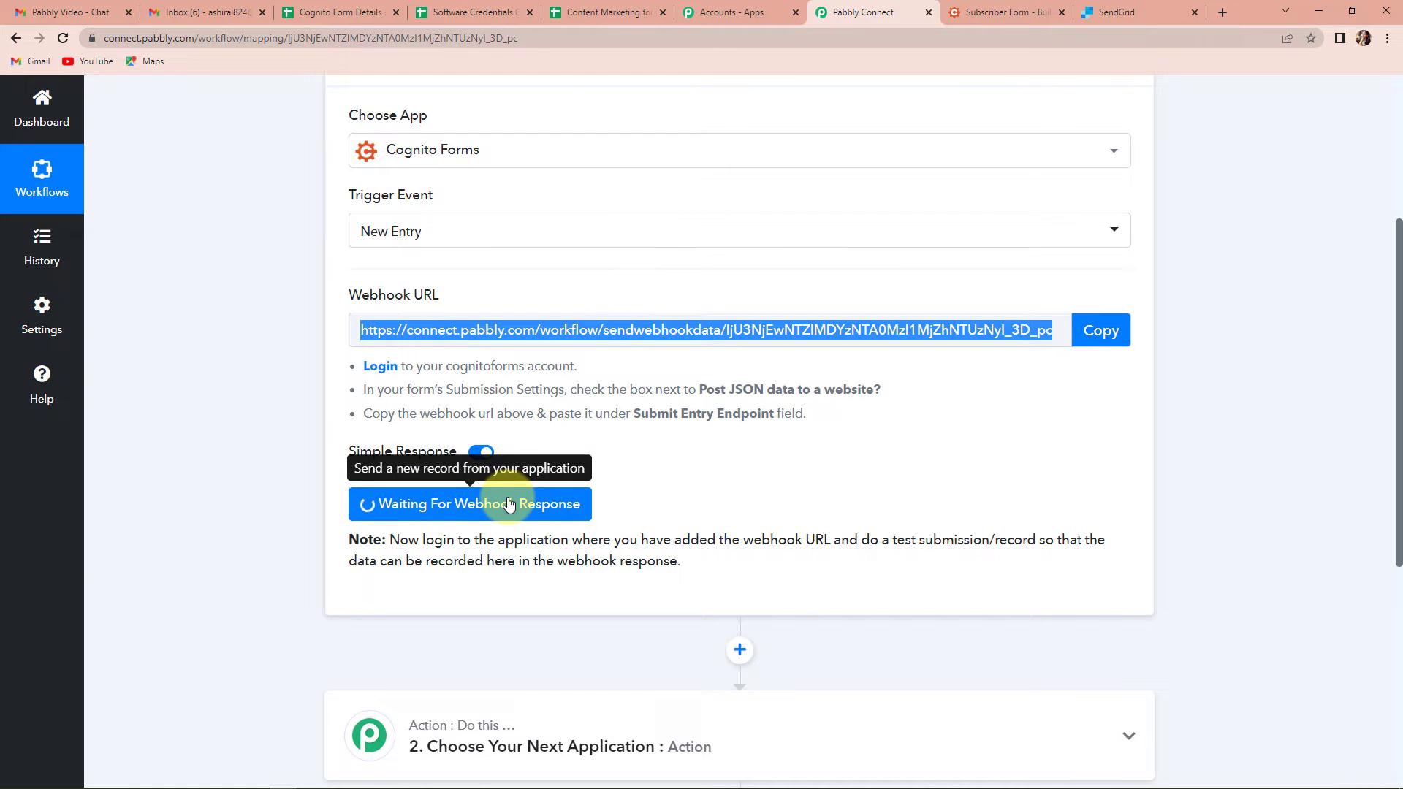
pyautogui.click(1012, 12)
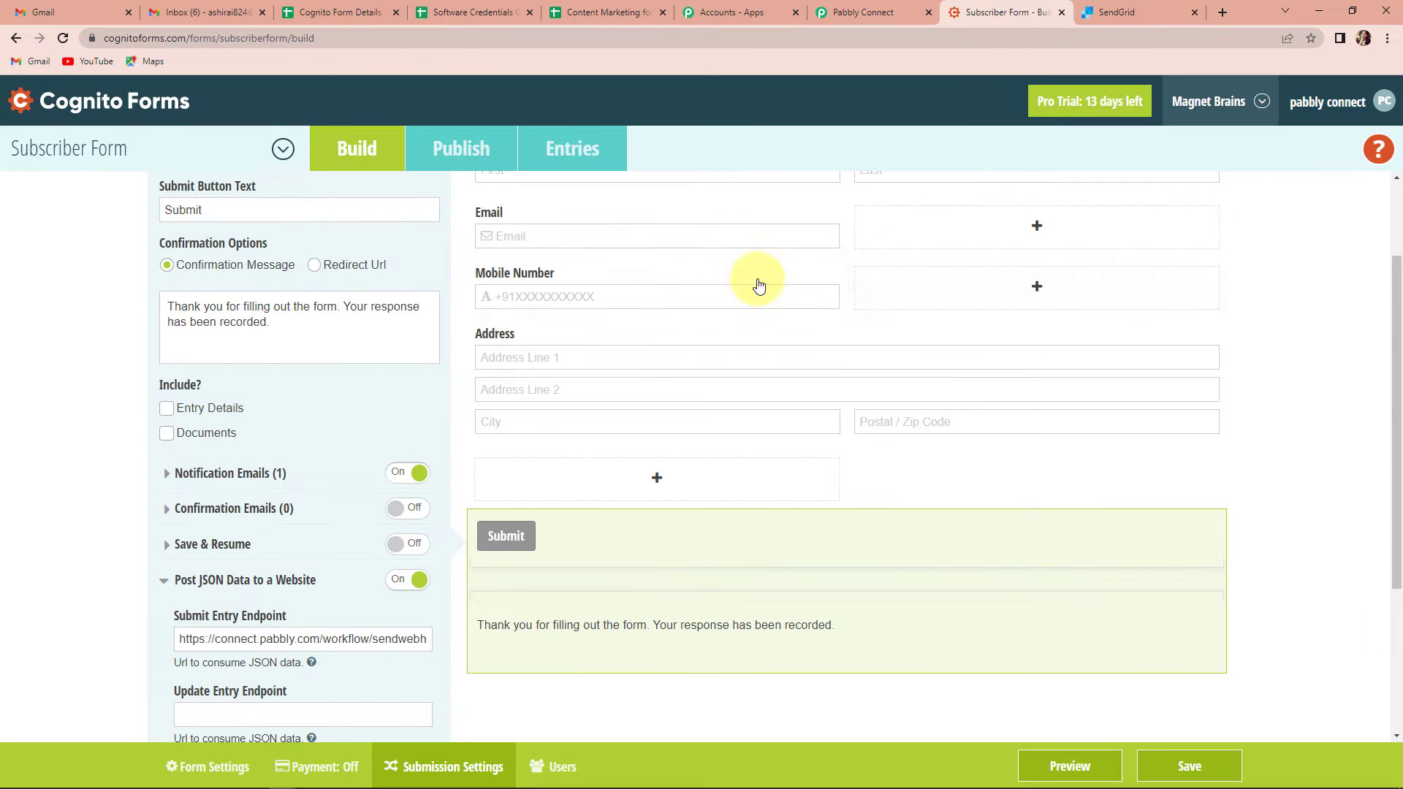
# - Copy the Subscriber Form's share link from the Publish page and open a new browser tab
pyautogui.click(461, 150)
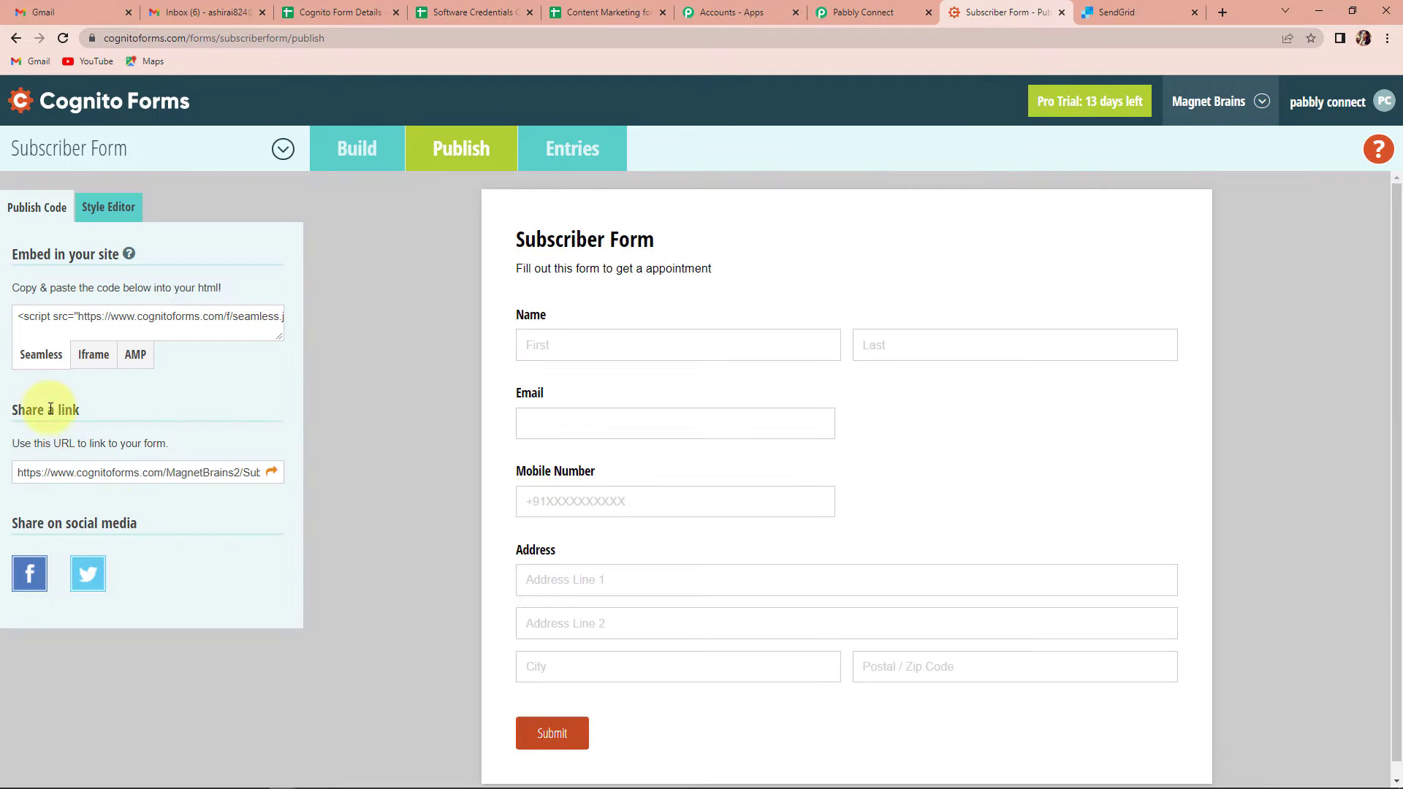
pyautogui.moveTo(17, 472); pyautogui.dragTo(306, 479)
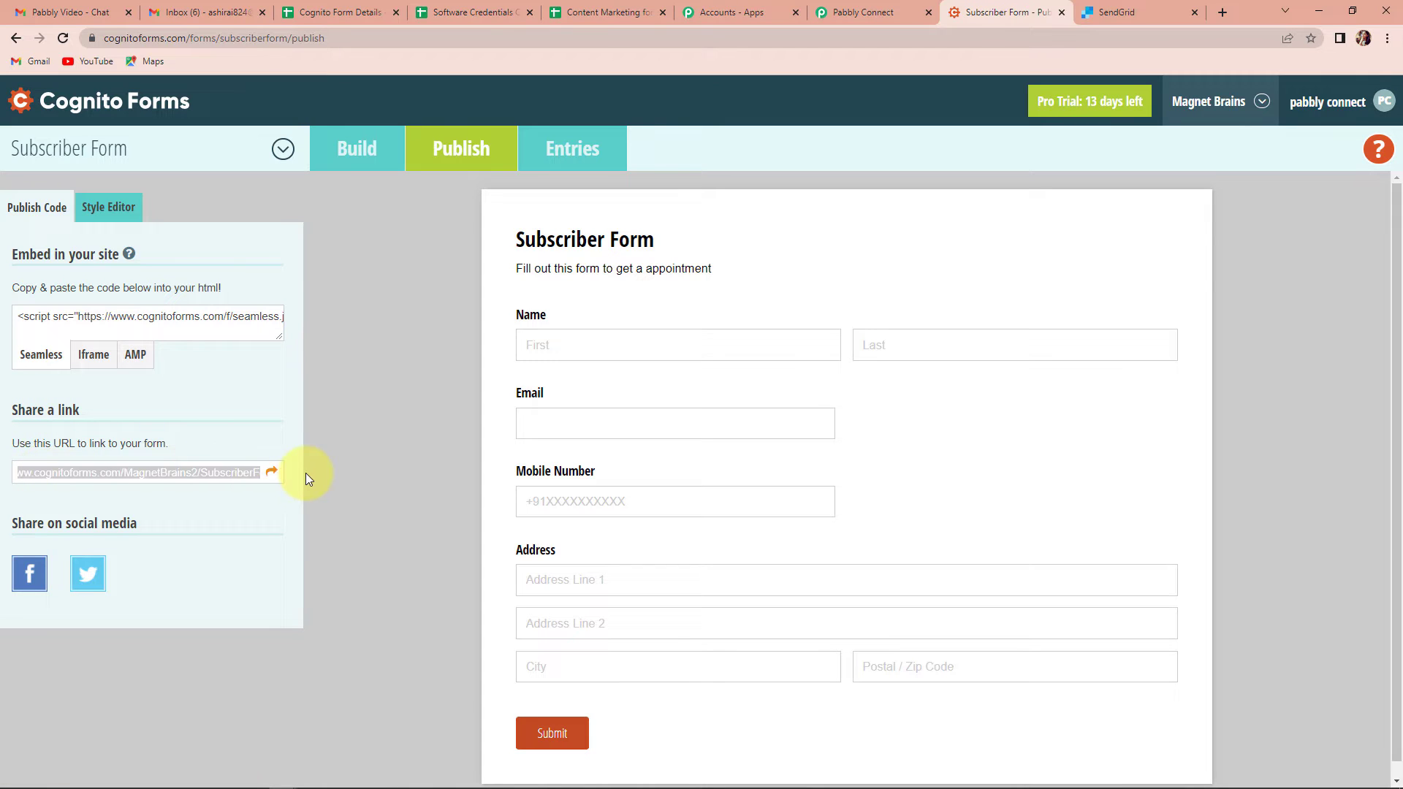
pyautogui.rightClick(222, 470)
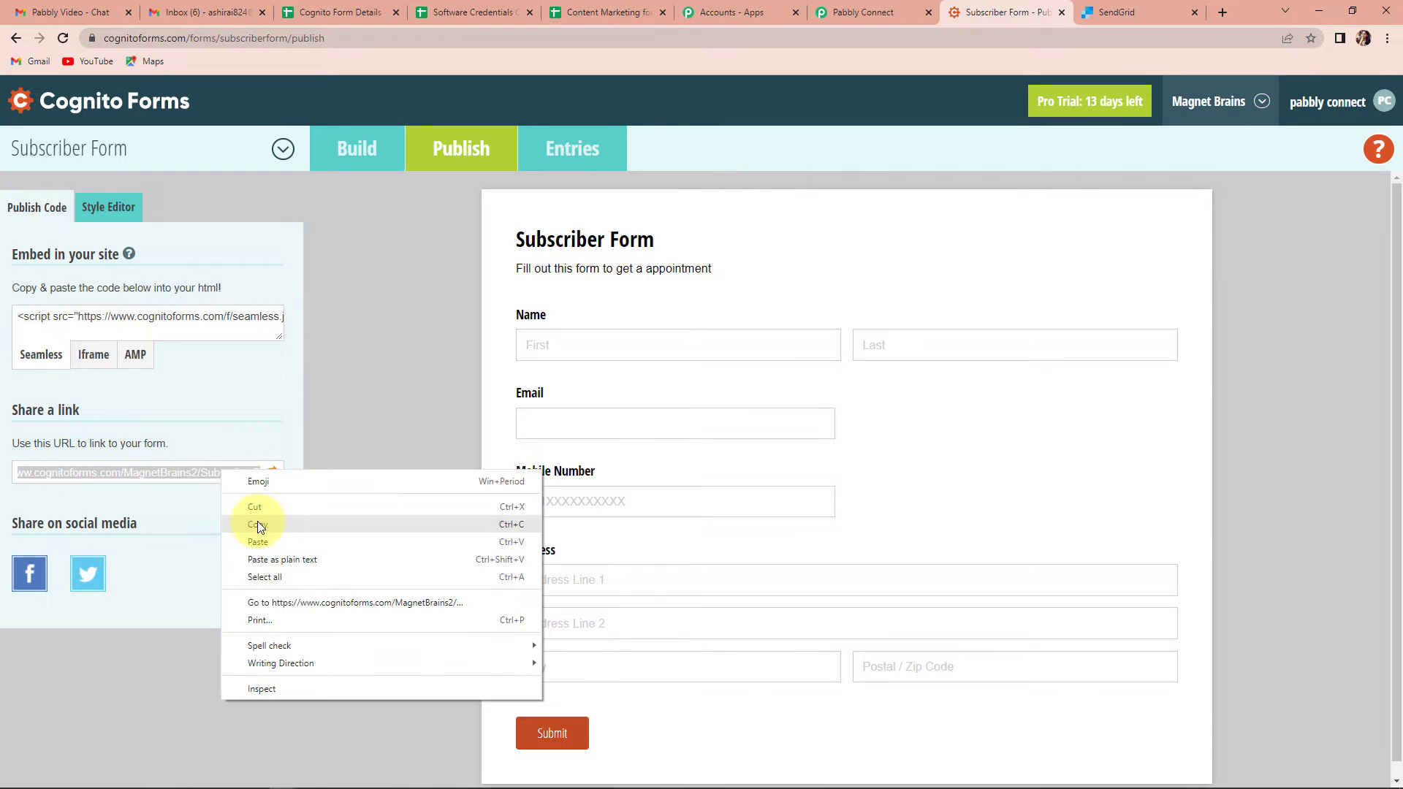
pyautogui.click(257, 520)
pyautogui.click(1223, 9)
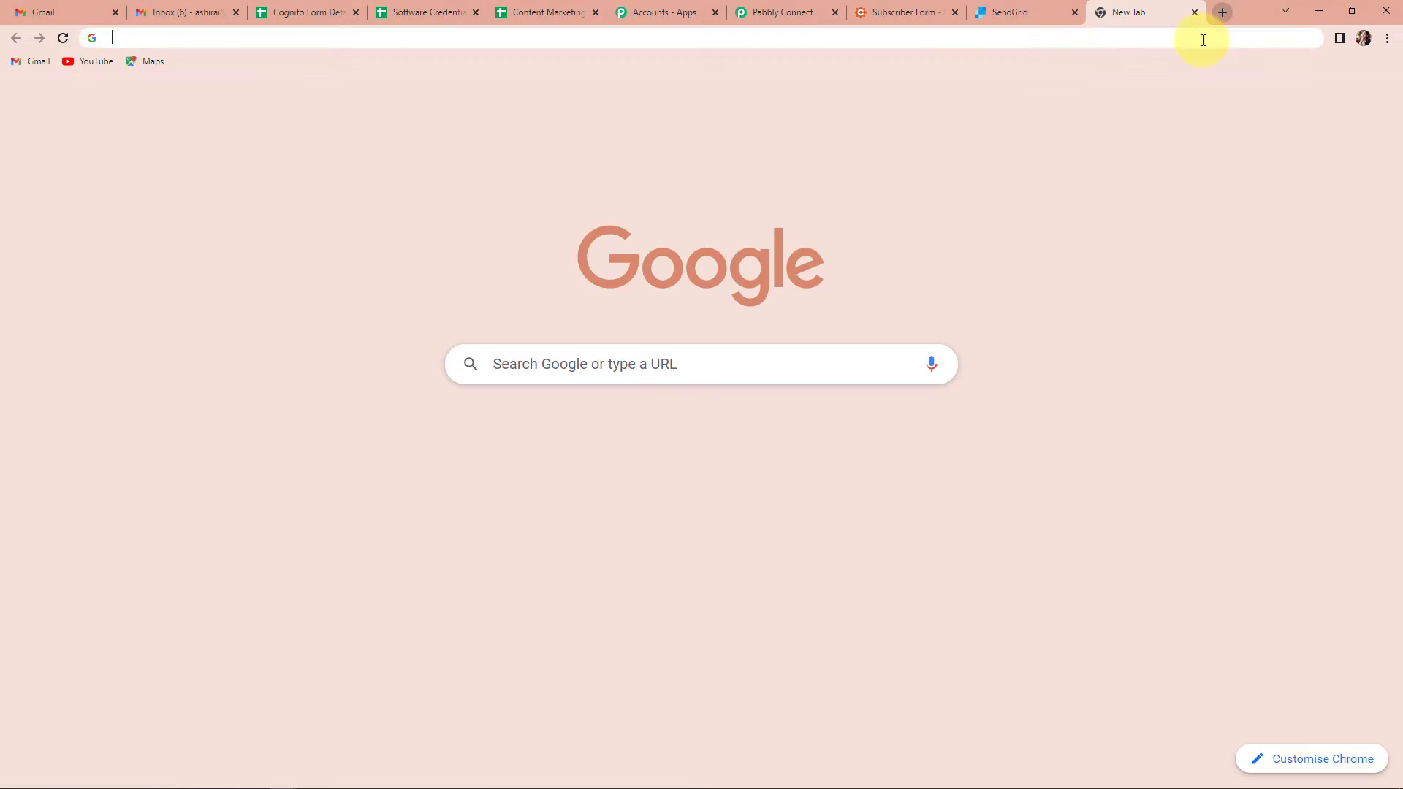
# - Load the public Subscriber Form and autofill the test name, e-mail and address
pyautogui.click(1201, 38)
pyautogui.hotkey('ctrl', 'v')
pyautogui.press('Return')
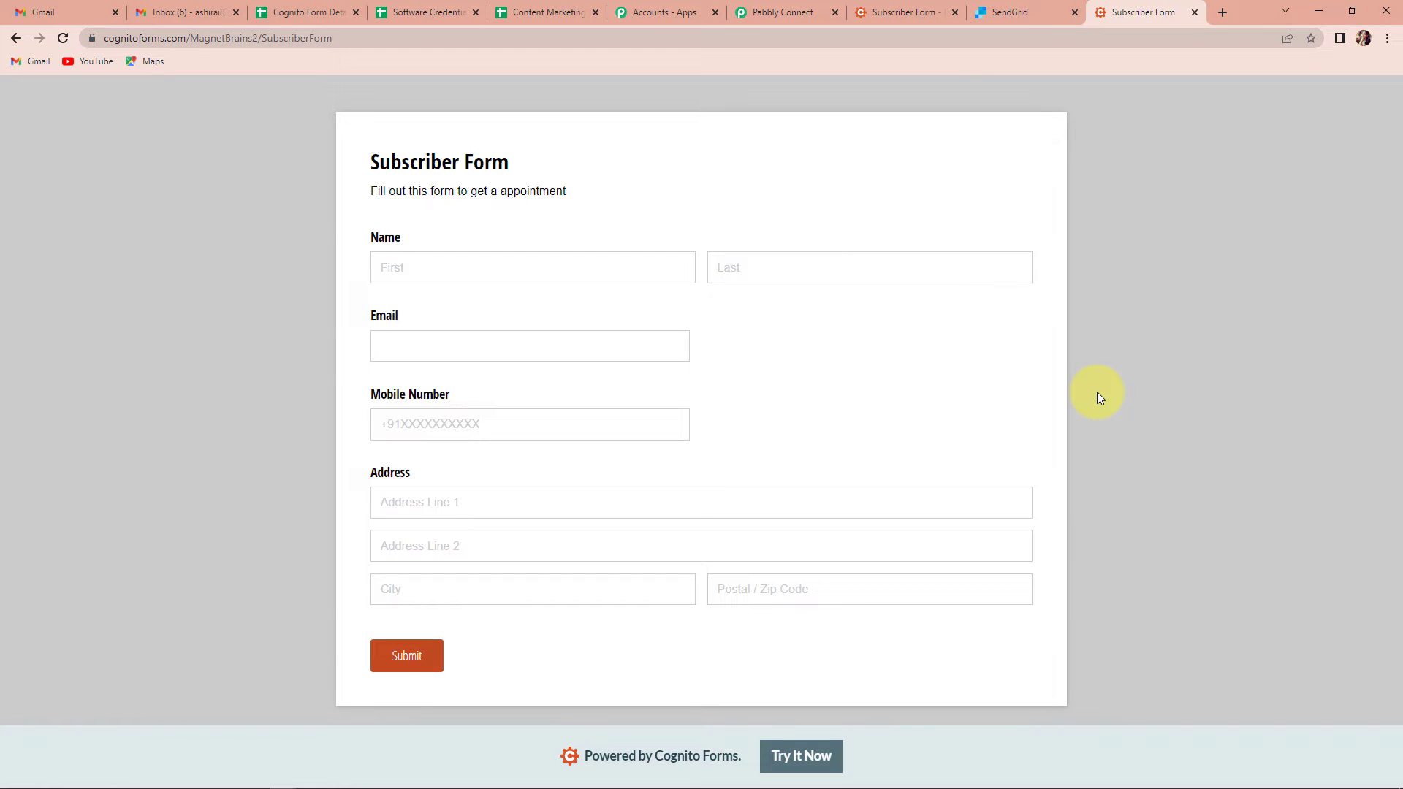
pyautogui.click(505, 257)
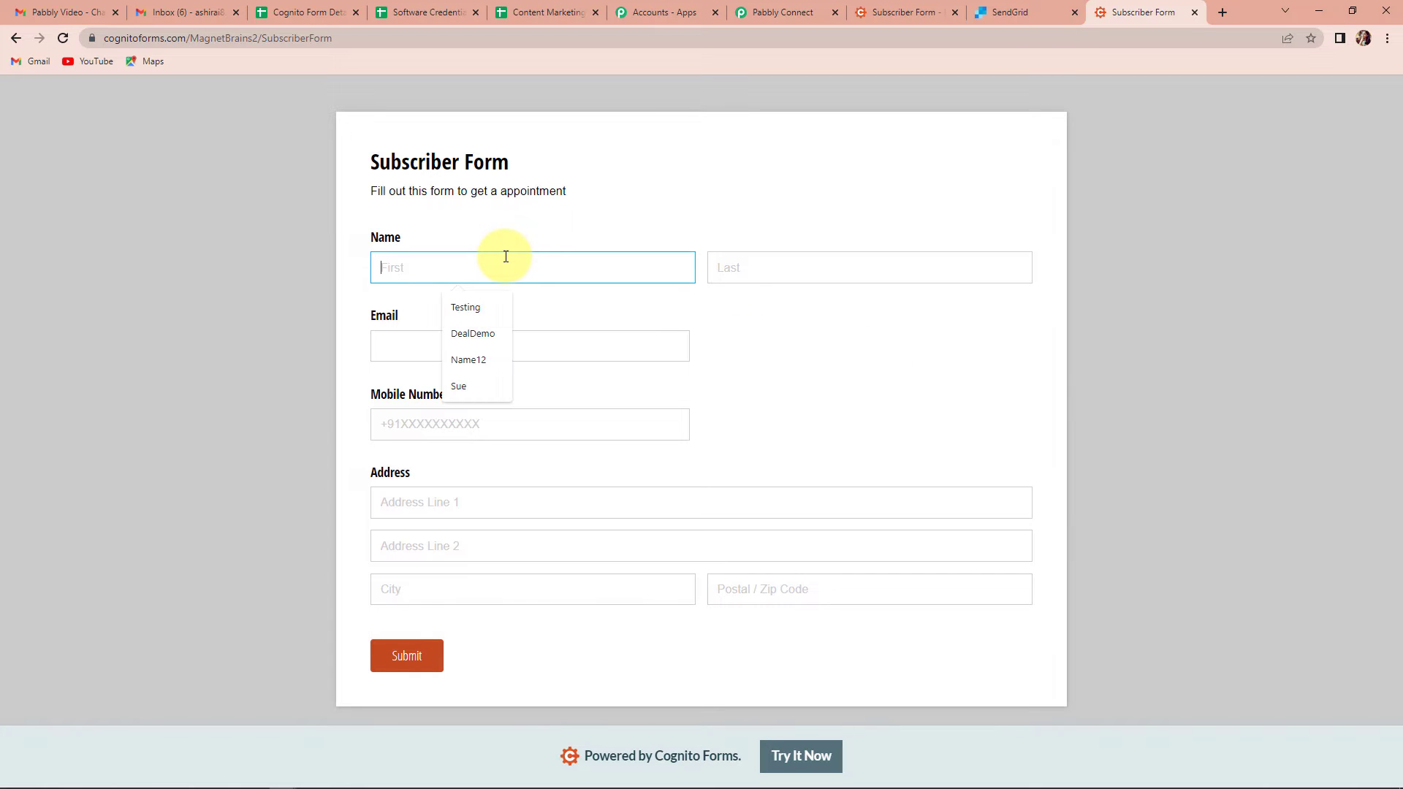
pyautogui.click(475, 307)
pyautogui.click(741, 270)
pyautogui.click(825, 315)
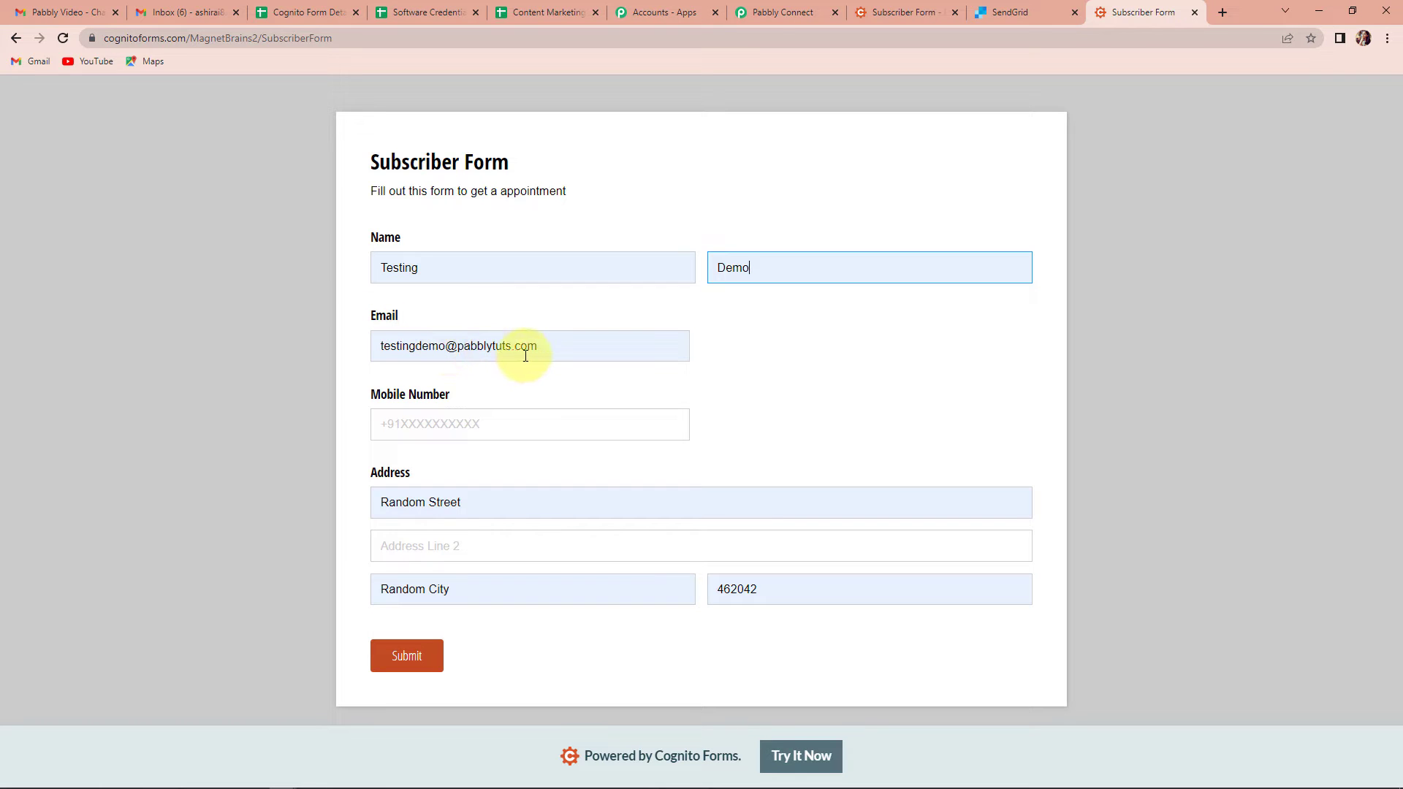
# - Enter the mobile number and second address line, then submit the test entry
pyautogui.click(482, 419)
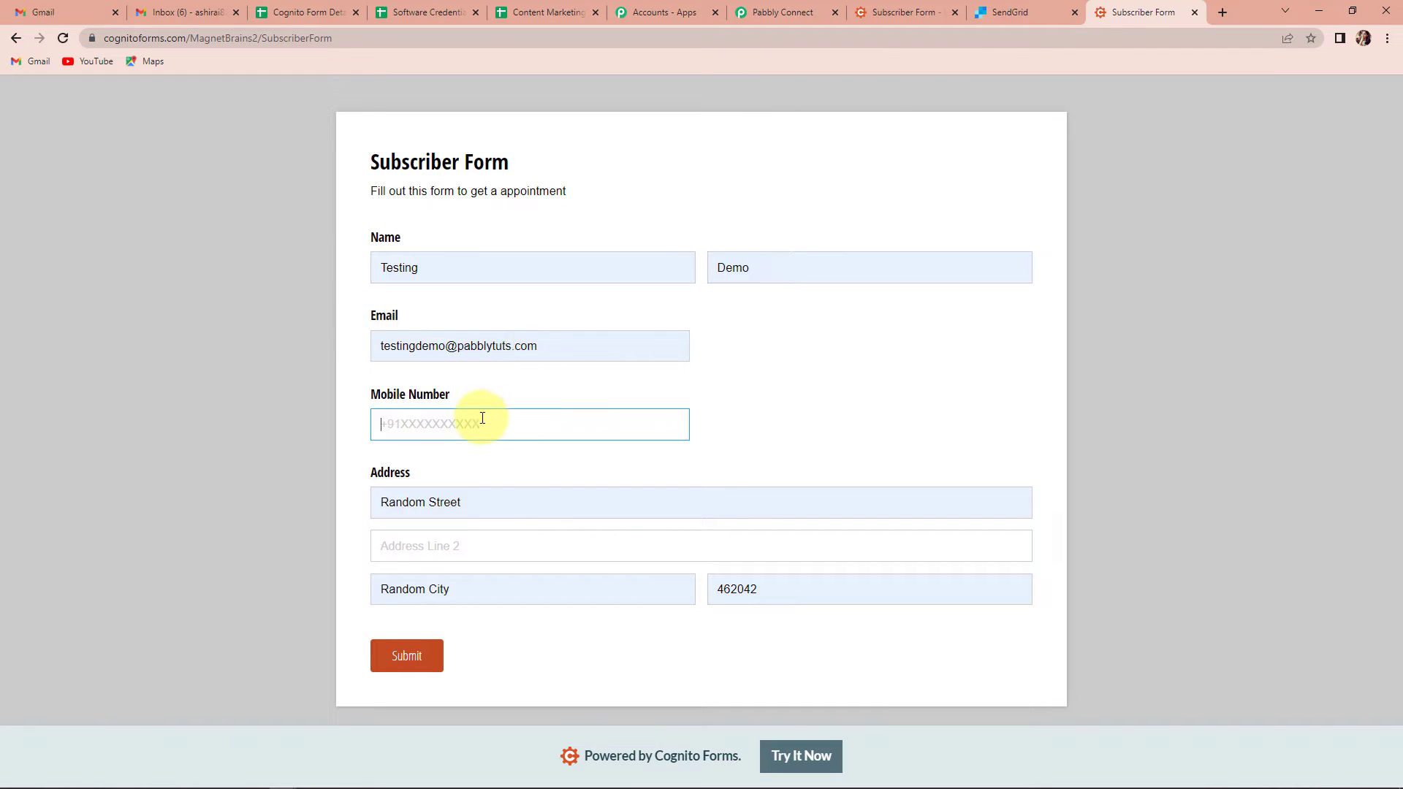
pyautogui.write('+919111111111')
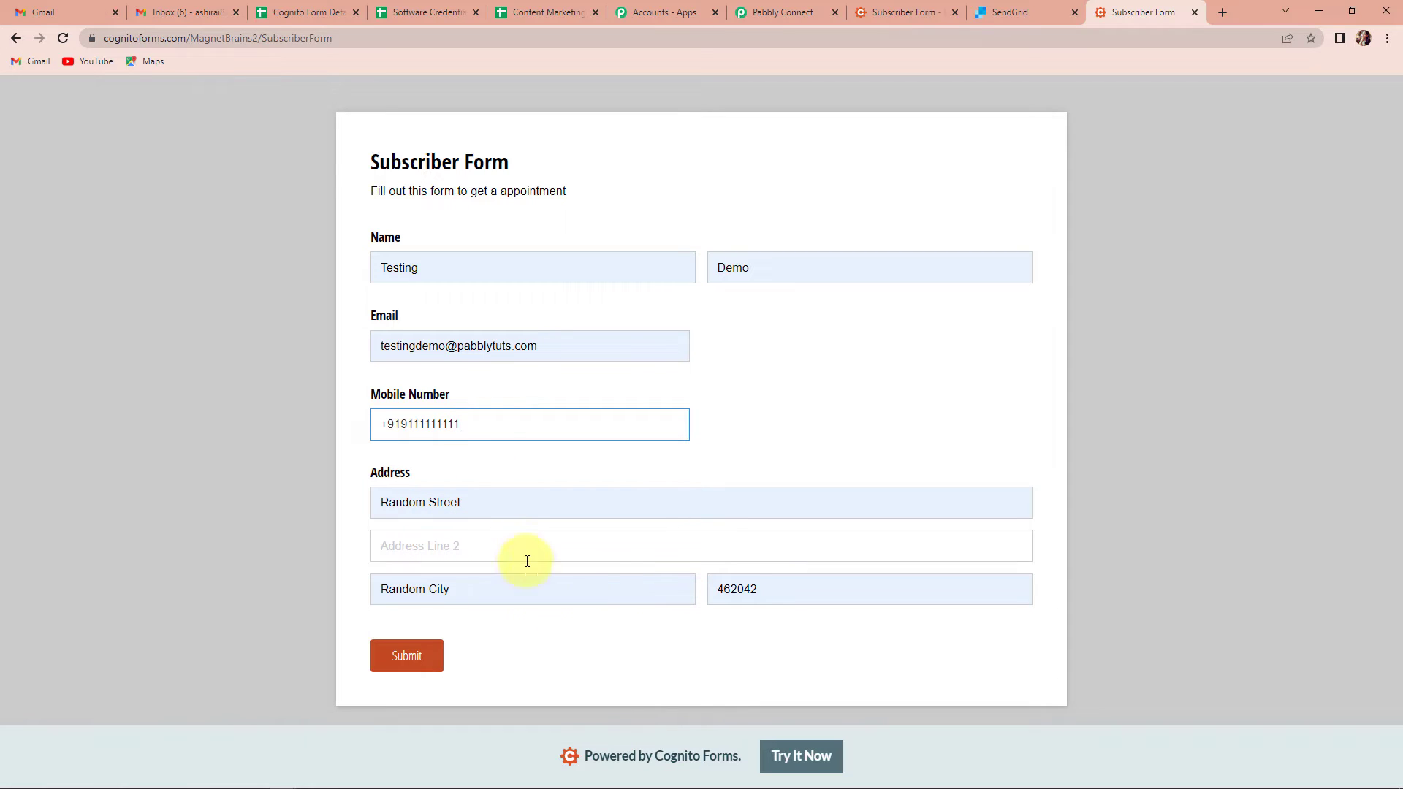
pyautogui.click(461, 546)
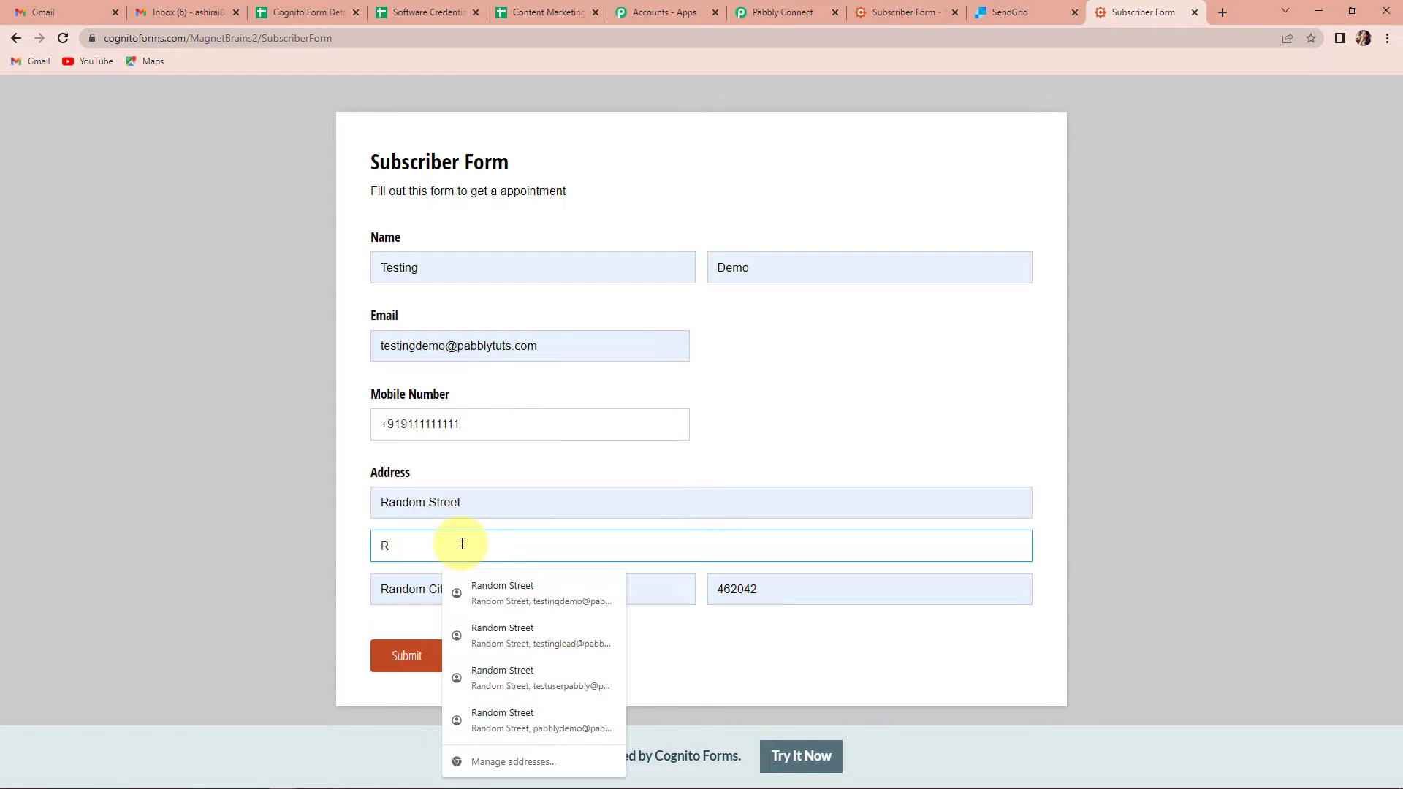
pyautogui.write('Randon Apartment')
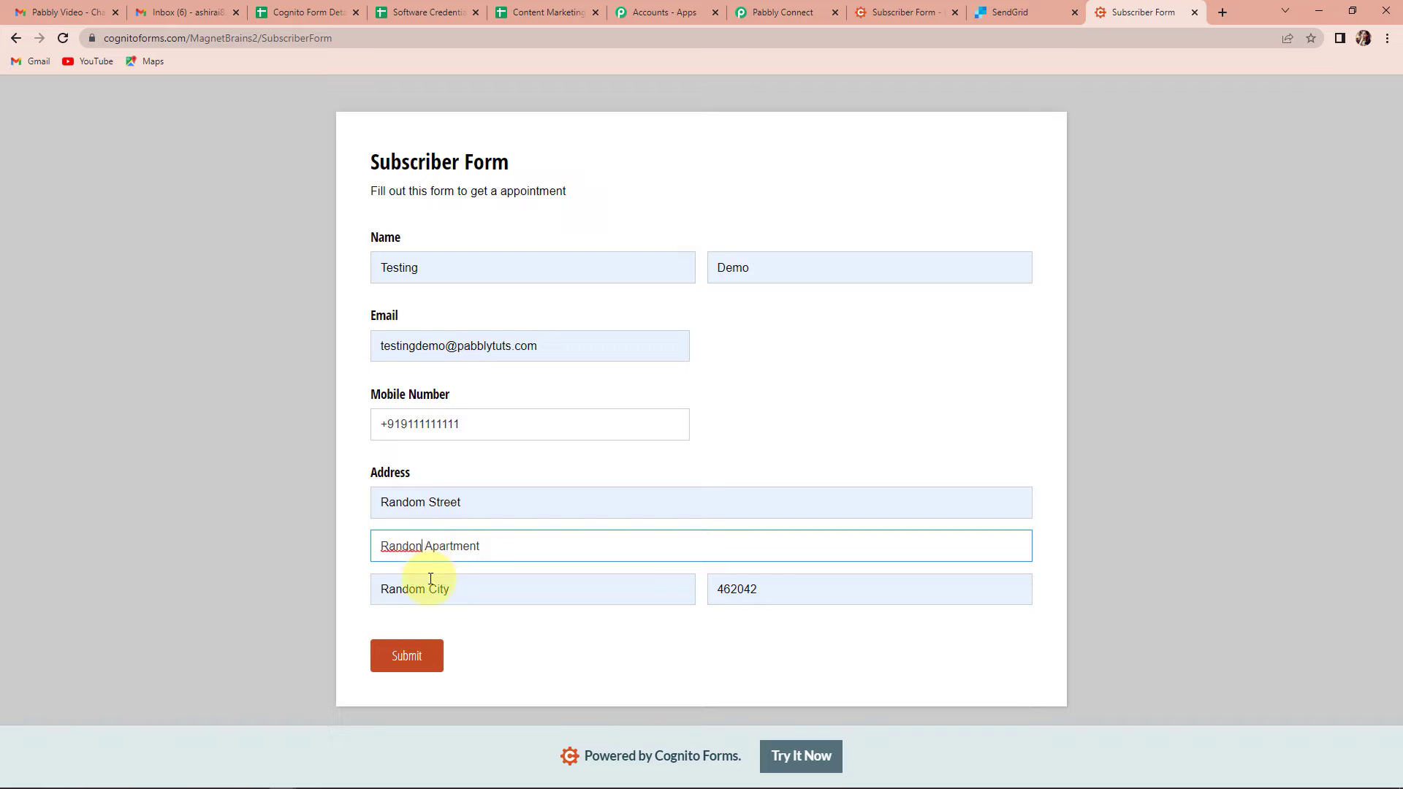
pyautogui.press('BackSpace')
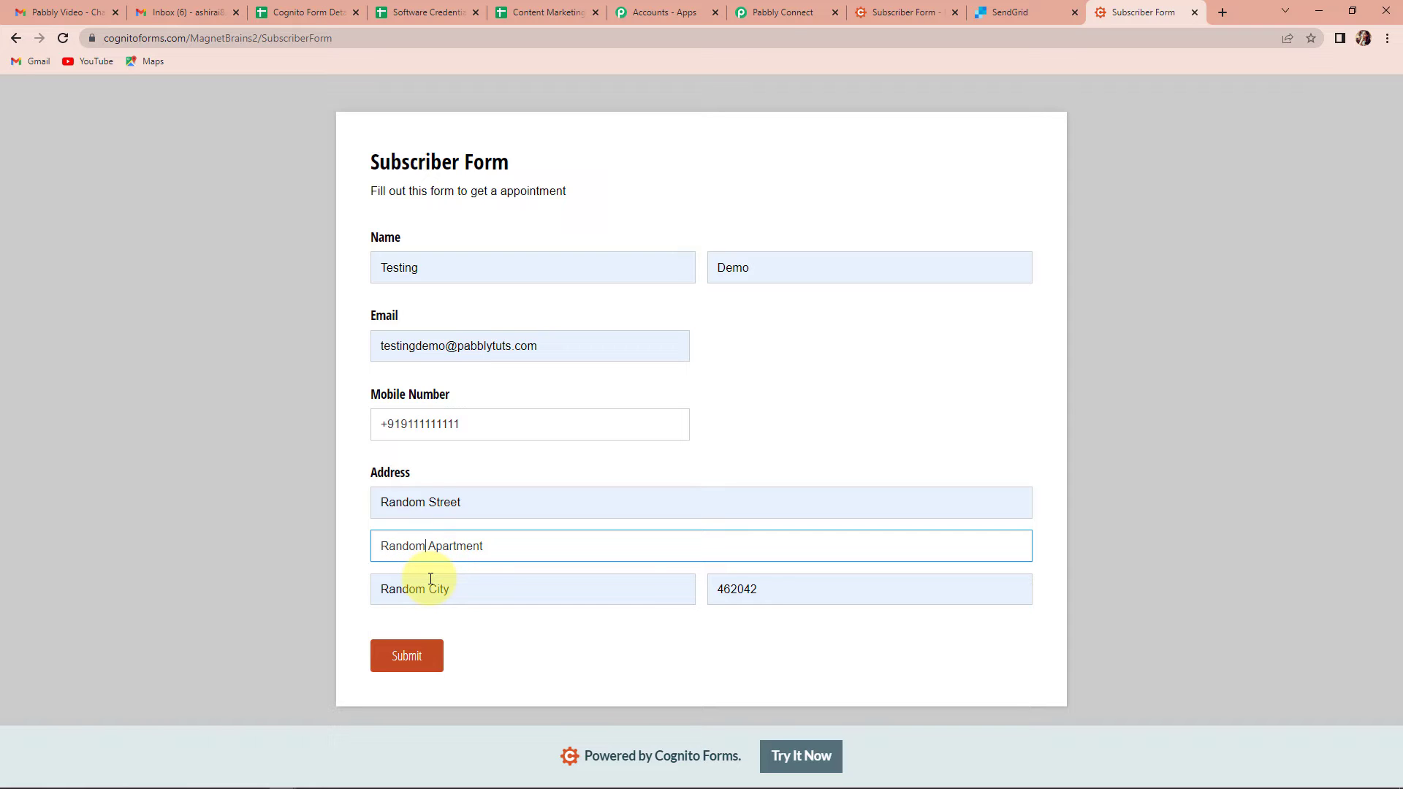
pyautogui.click(428, 657)
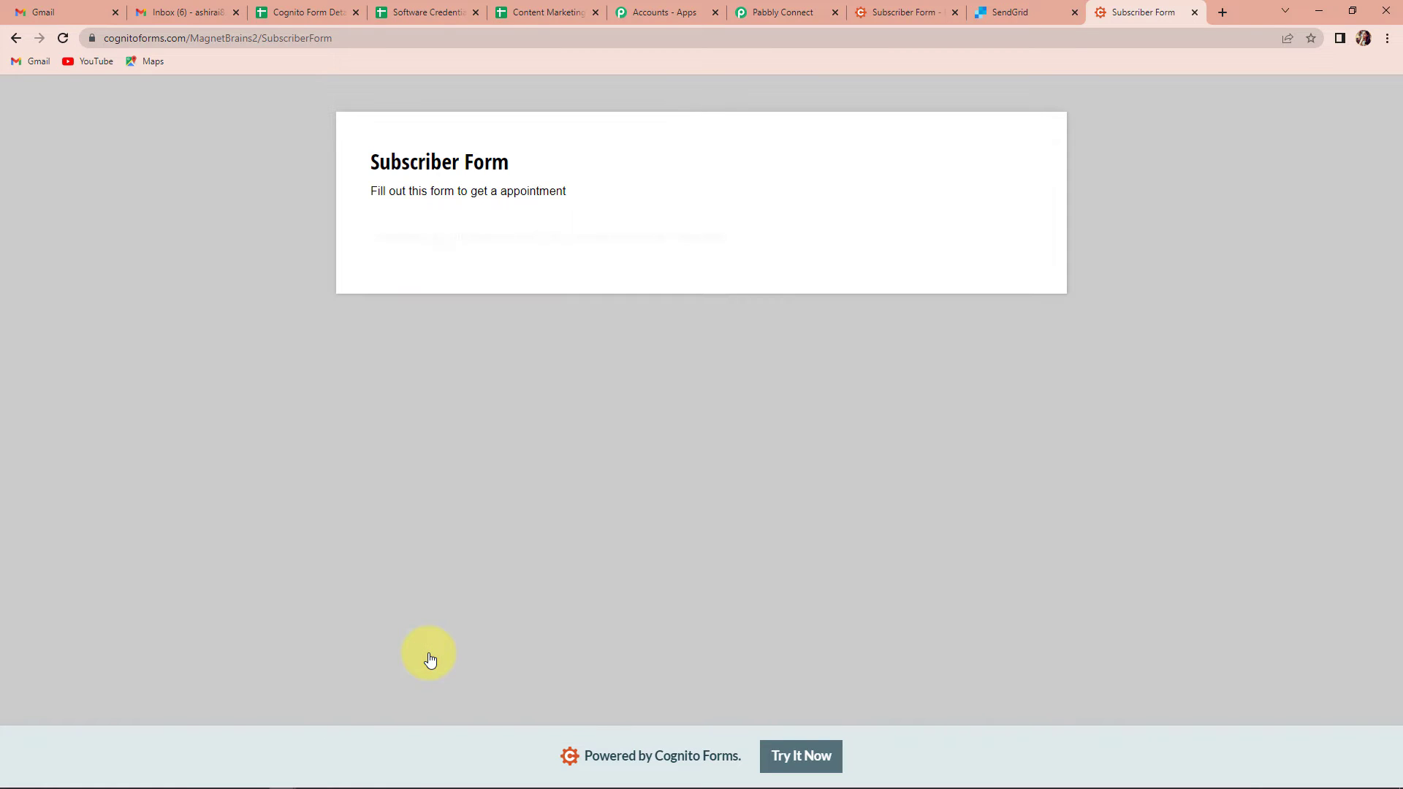
# - Review the Response Received data showing the test entry's form details and name fields
pyautogui.click(793, 9)
pyautogui.scroll(-4, 1181, 506)
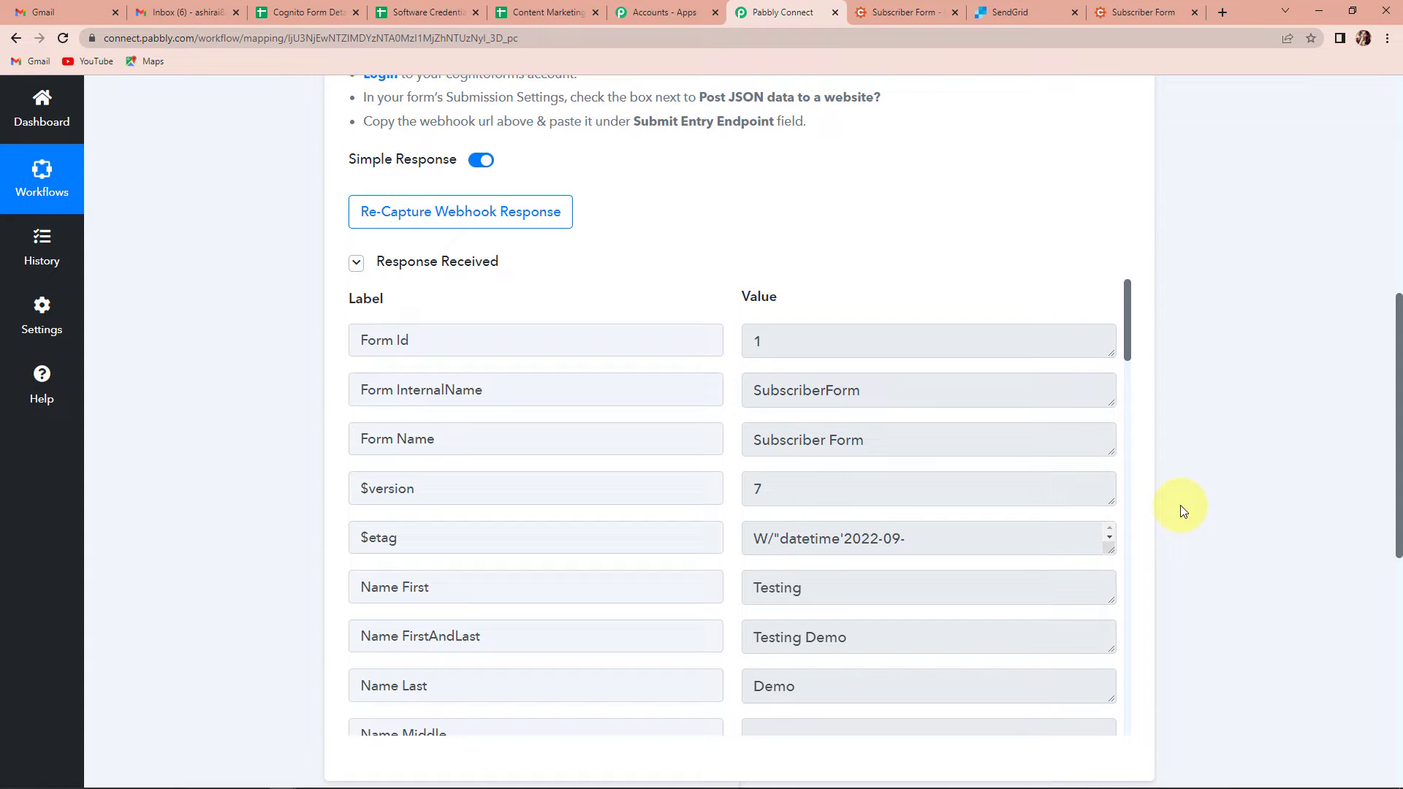
pyautogui.scroll(8, 1191, 416)
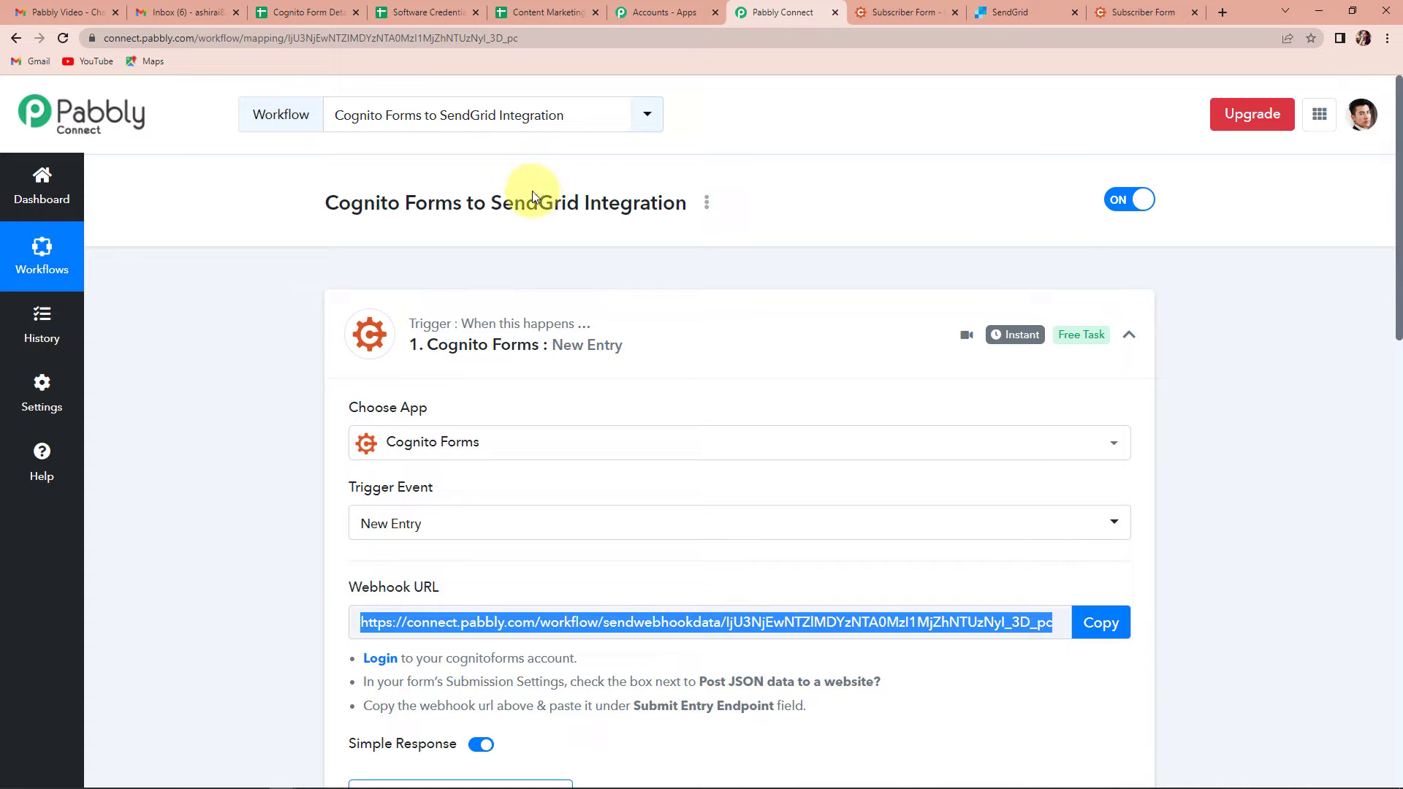
pyautogui.scroll(-1, 1177, 483)
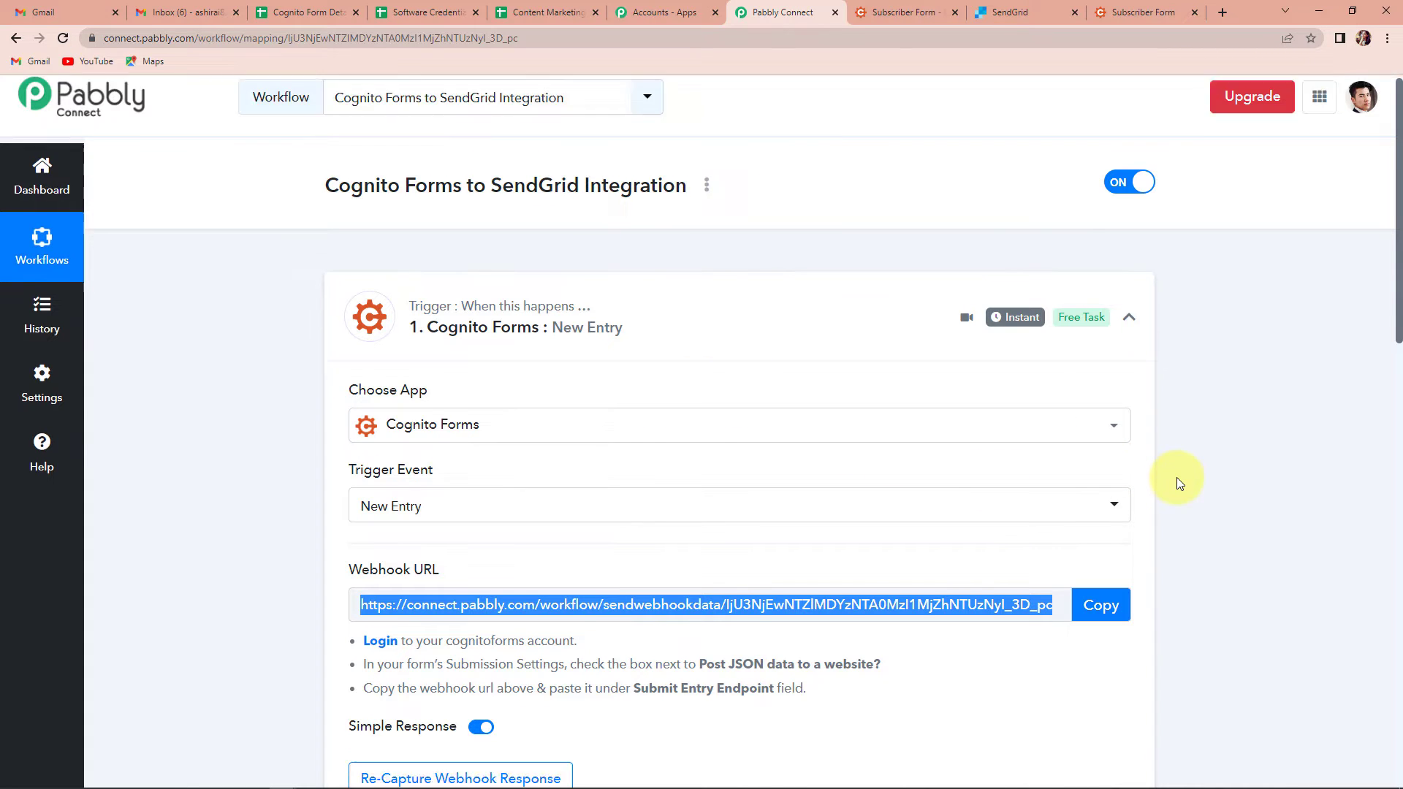
pyautogui.scroll(-10, 1176, 482)
# - Set the action to SendGrid's Add or Update a Contact event and begin connecting a SendGrid account
pyautogui.click(491, 302)
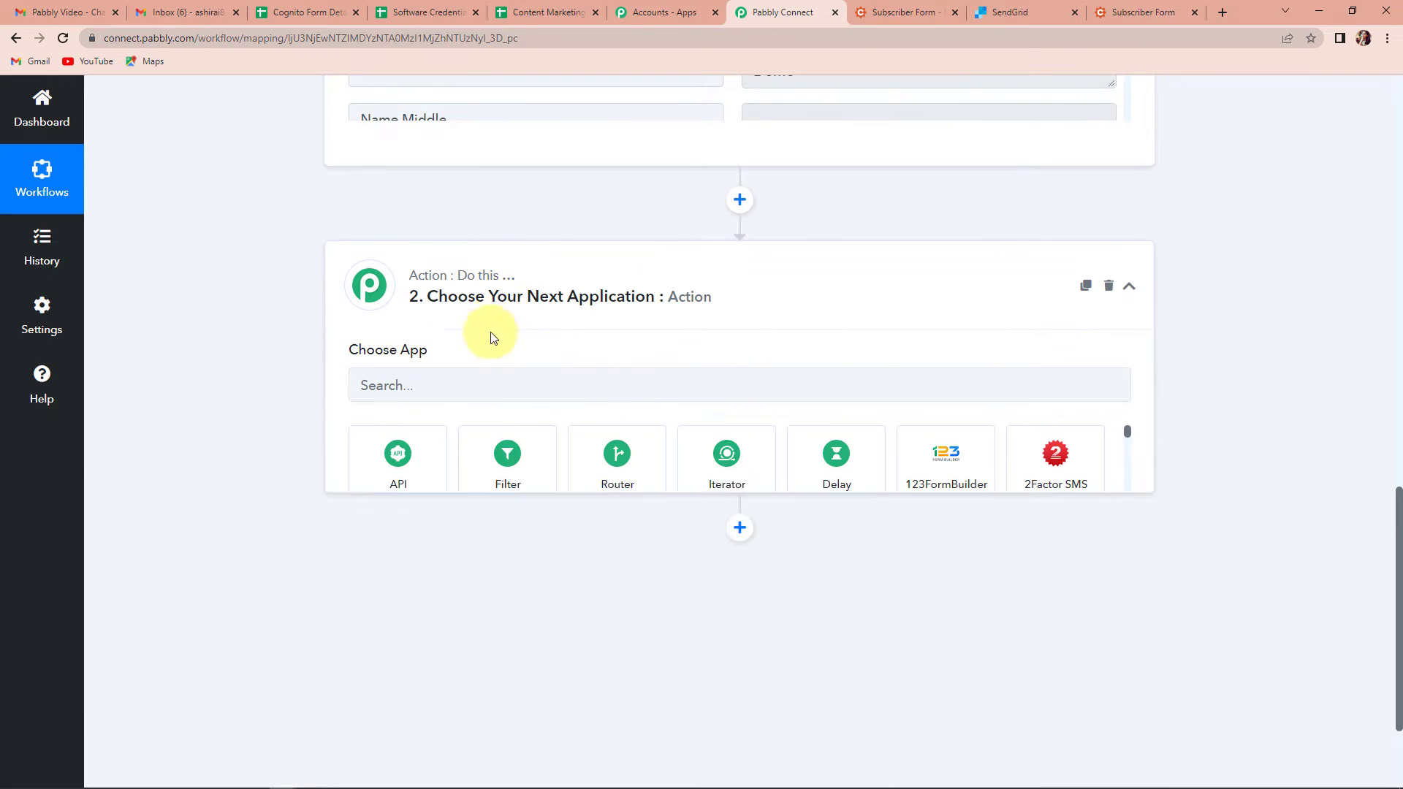
pyautogui.click(454, 388)
pyautogui.write('se')
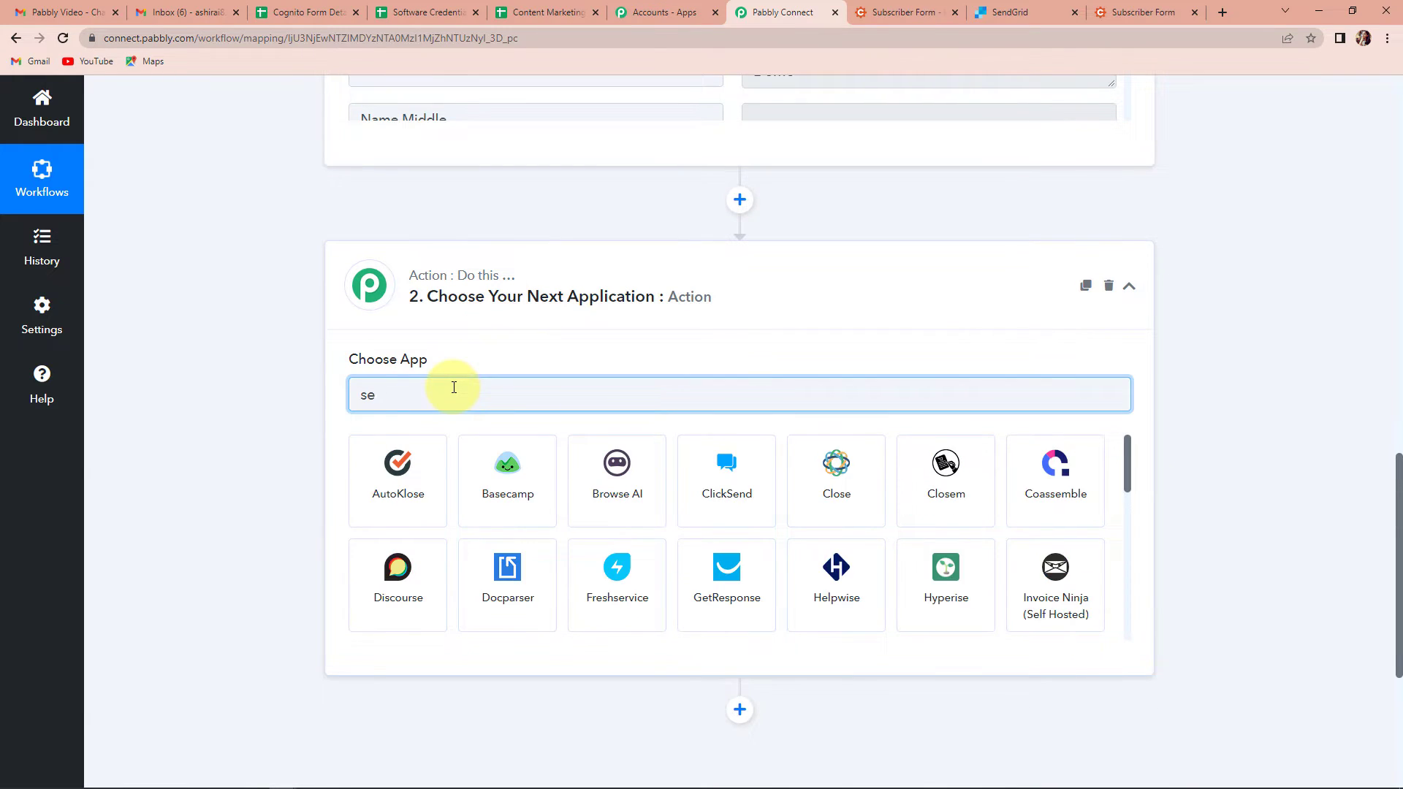
pyautogui.write('ndgr')
pyautogui.click(429, 480)
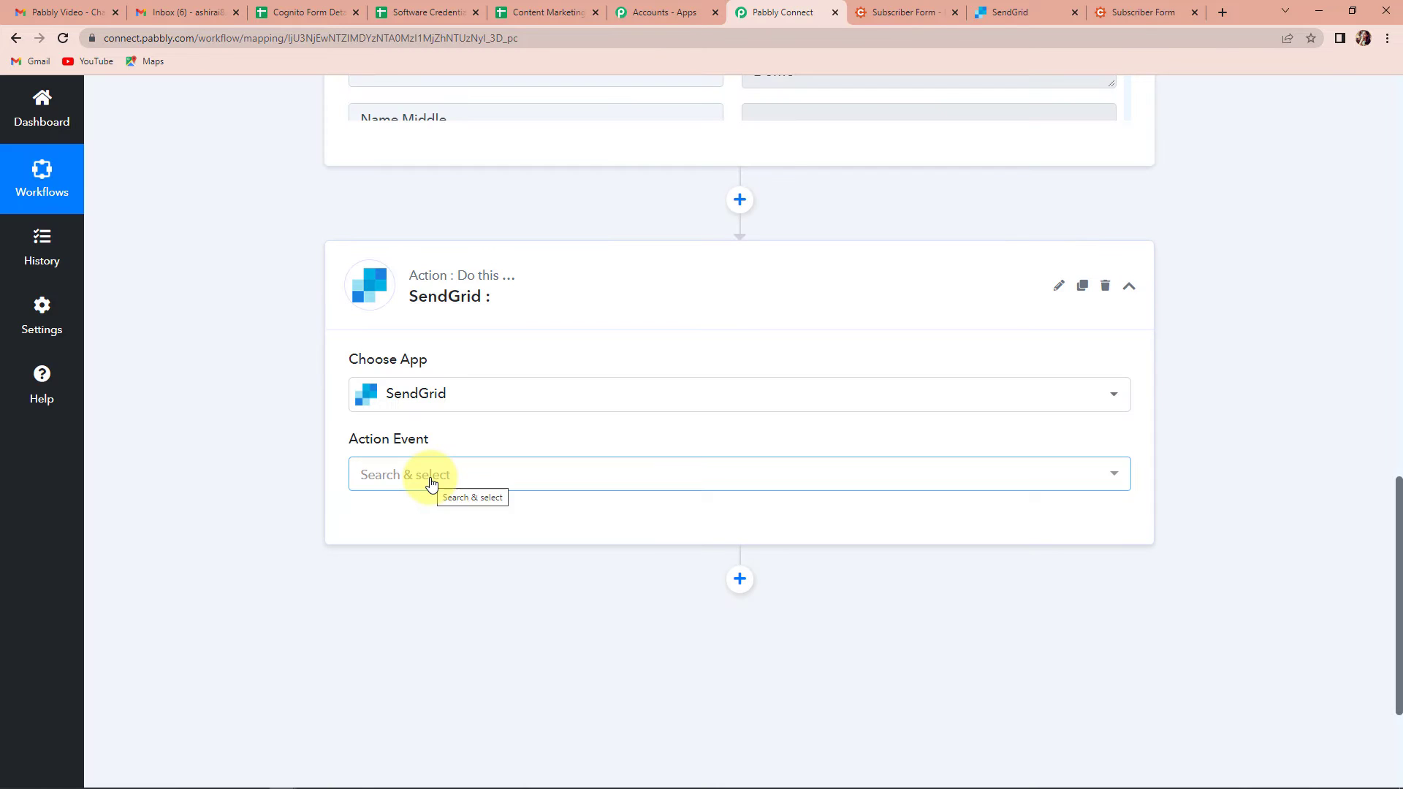
pyautogui.click(431, 484)
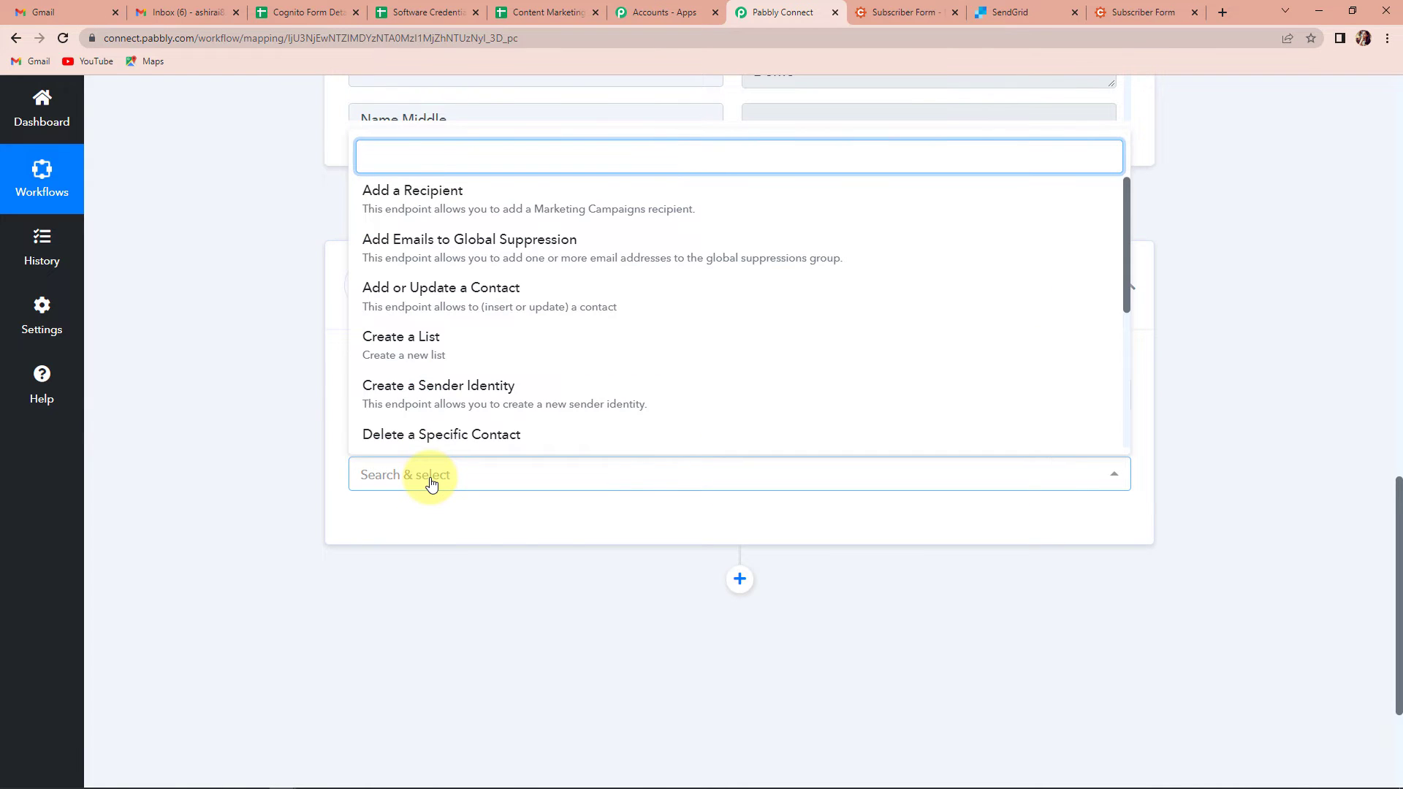
pyautogui.scroll(-1, 431, 483)
pyautogui.click(446, 587)
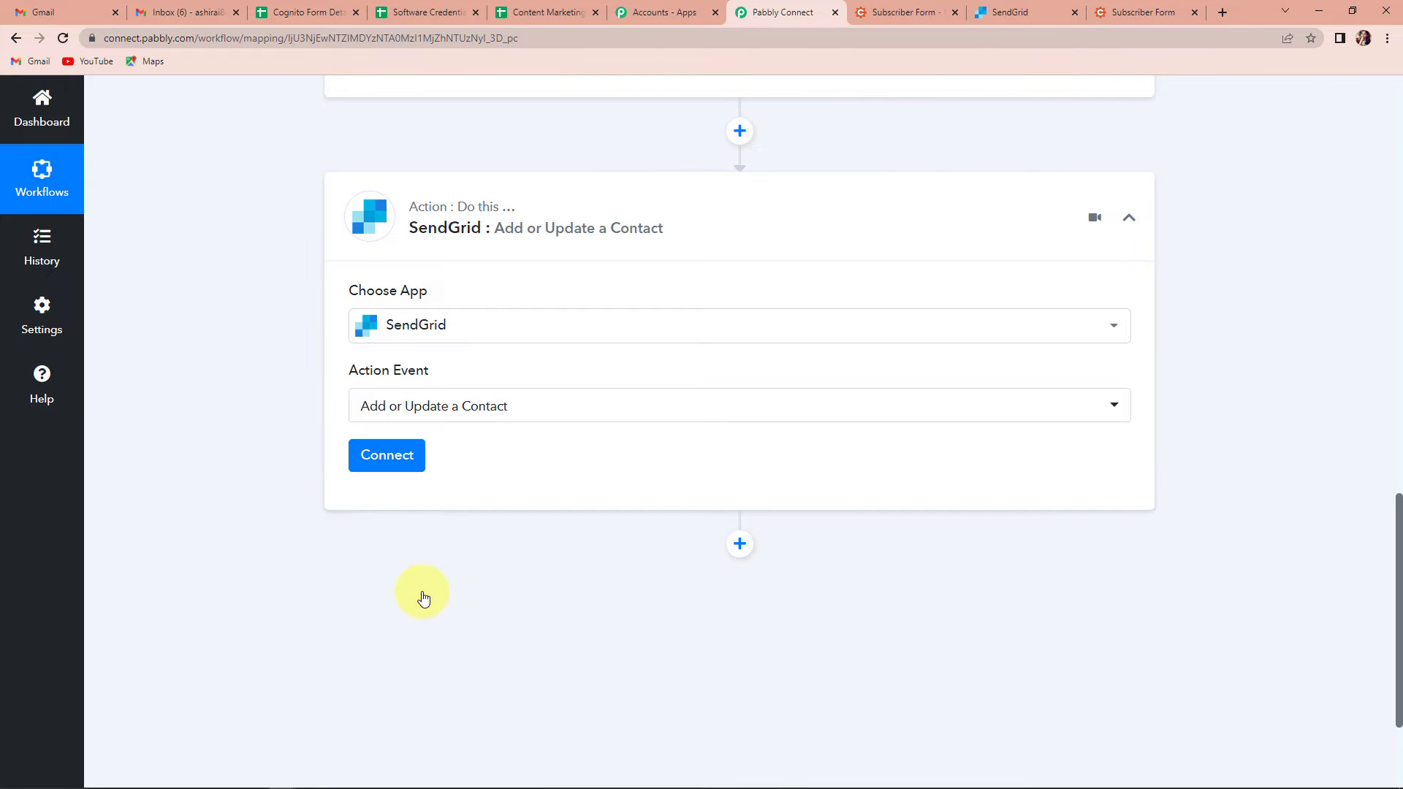
pyautogui.click(387, 456)
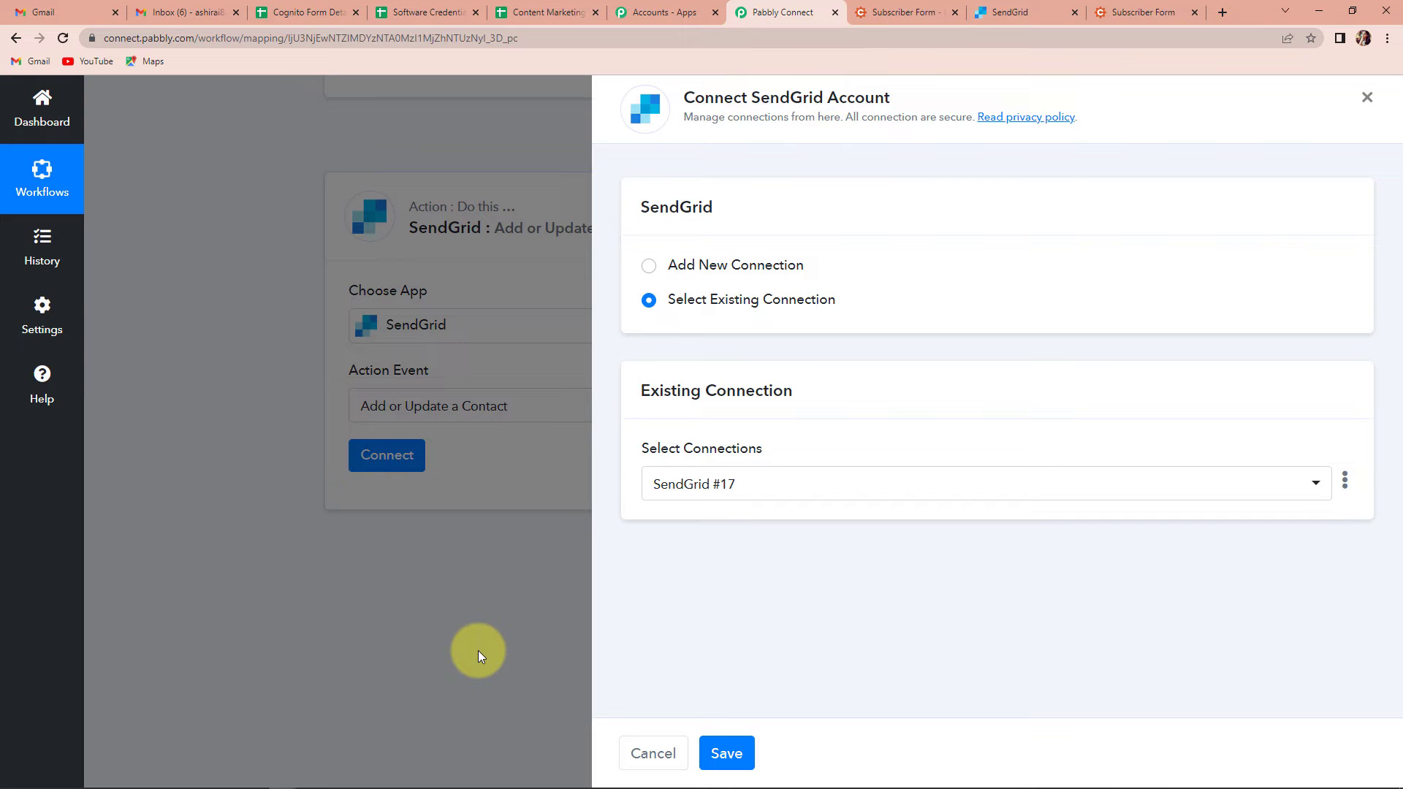
# - Choose to add a new SendGrid connection, SendGrid #18, then bring up the SendGrid dashboard
pyautogui.click(649, 268)
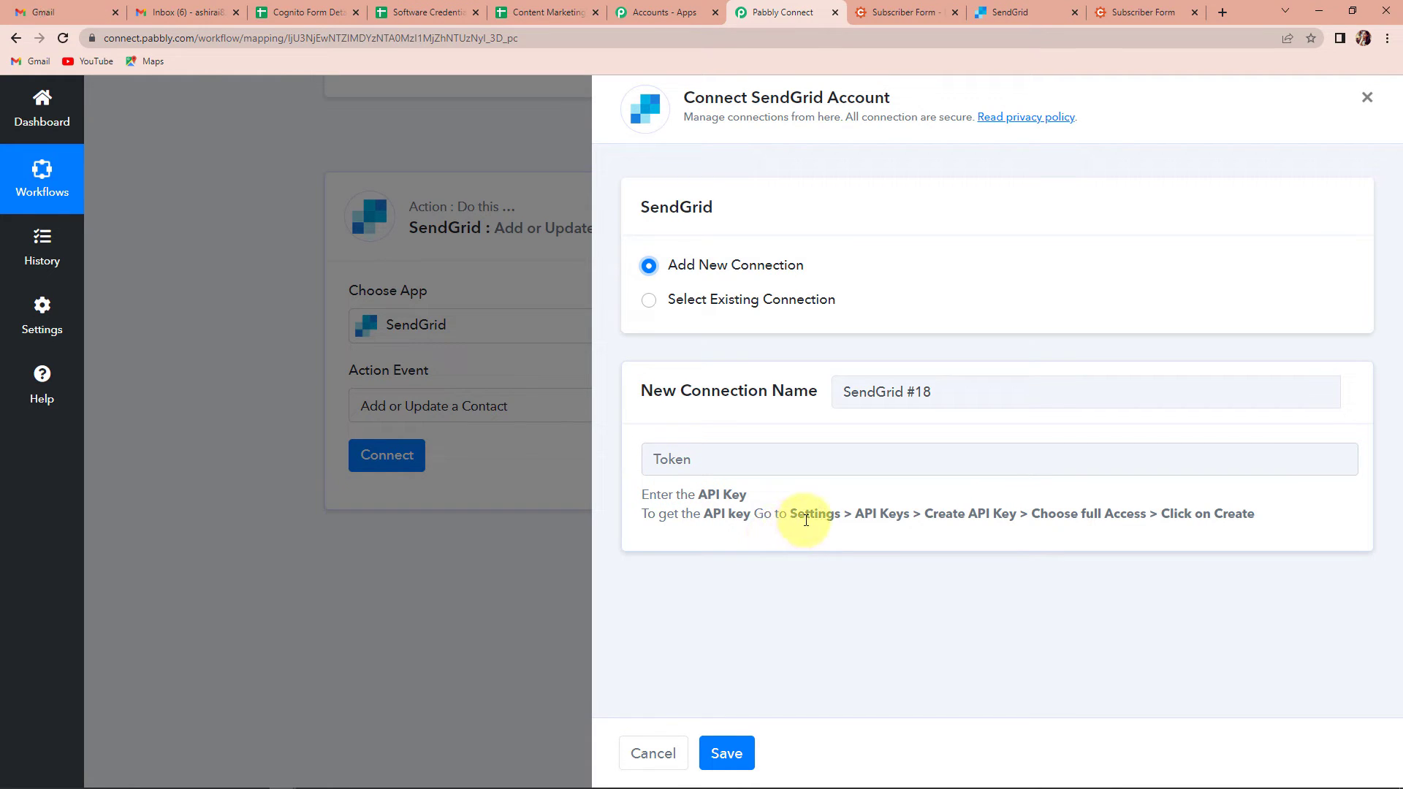
pyautogui.click(1023, 9)
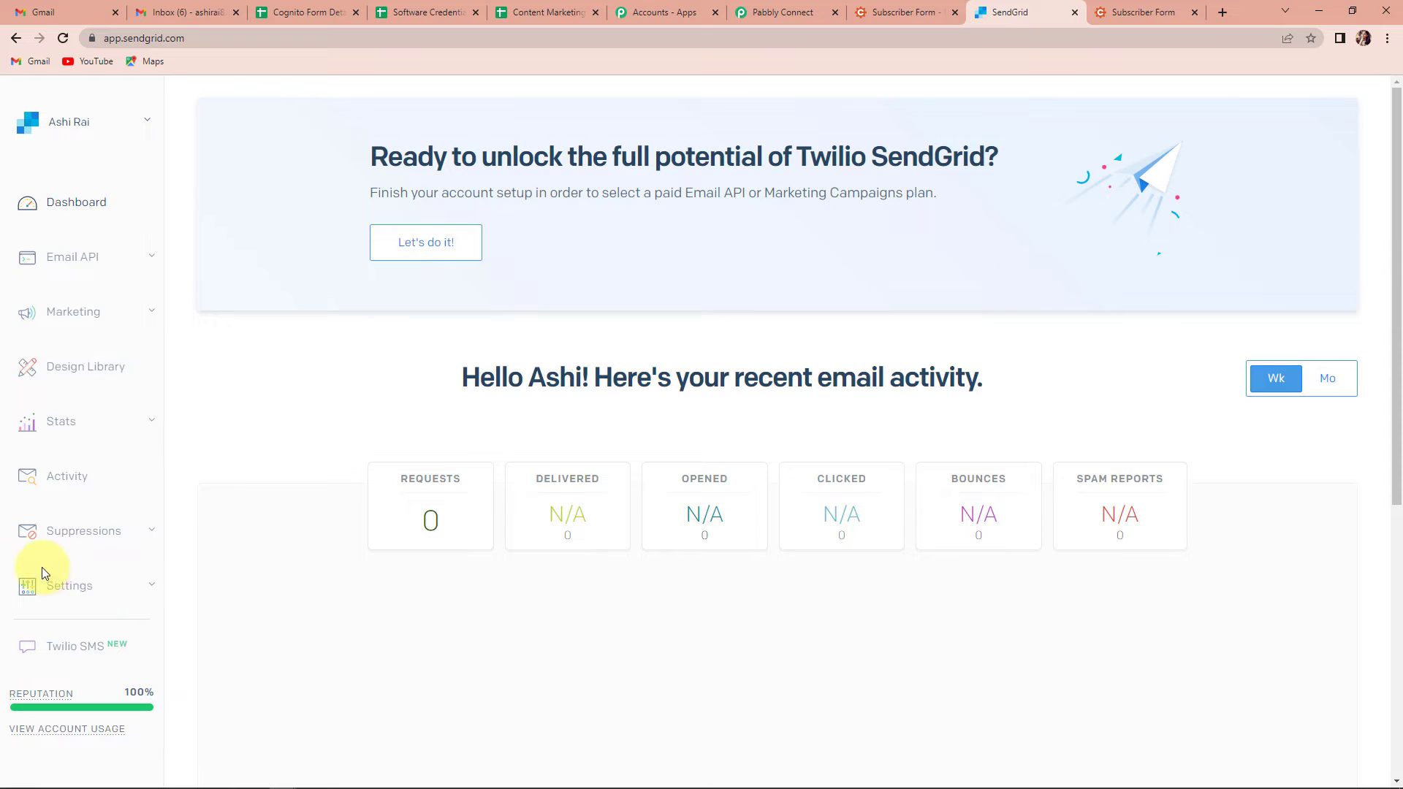
# - Go to SendGrid's Settings > API Keys page, checking Pabbly's connection instructions along the way
pyautogui.click(66, 589)
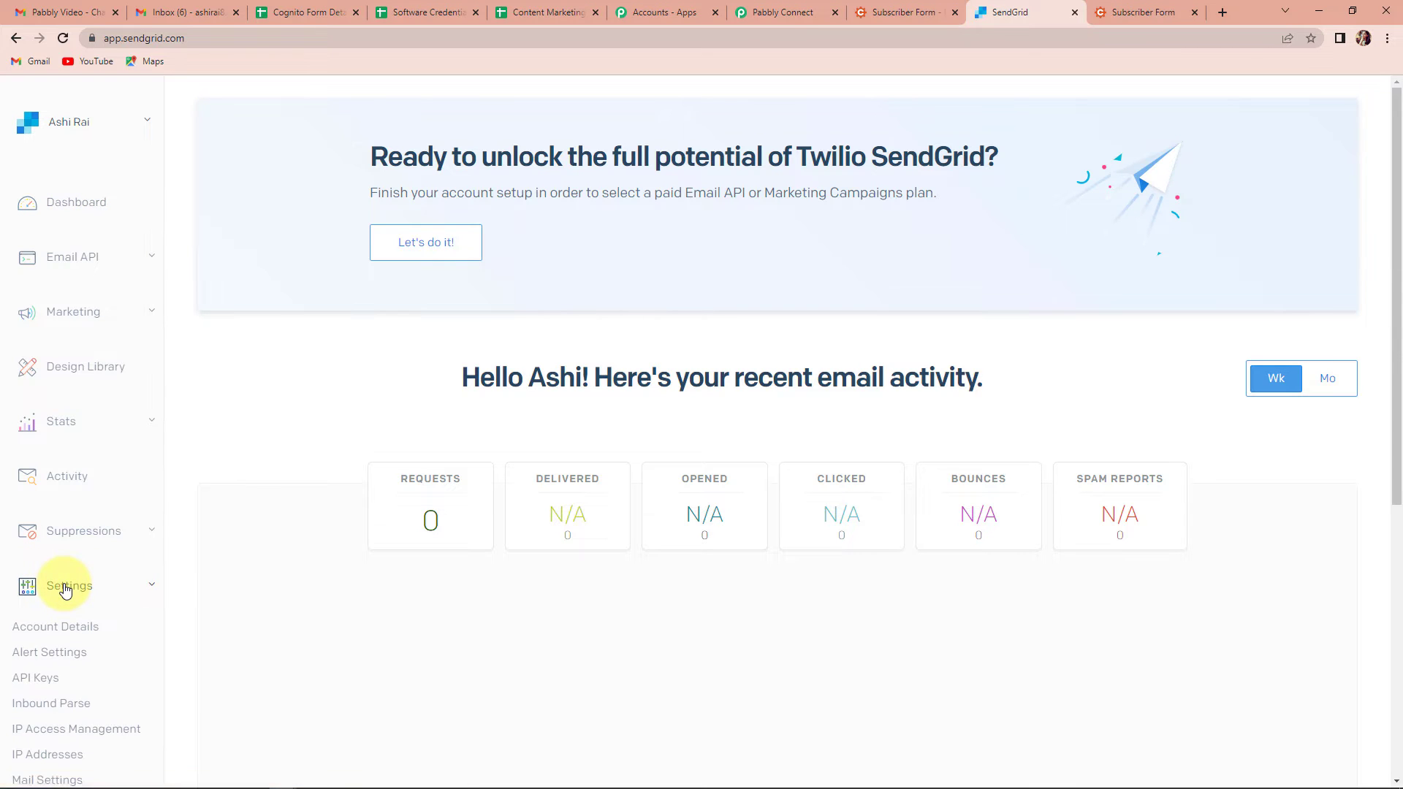
pyautogui.click(44, 677)
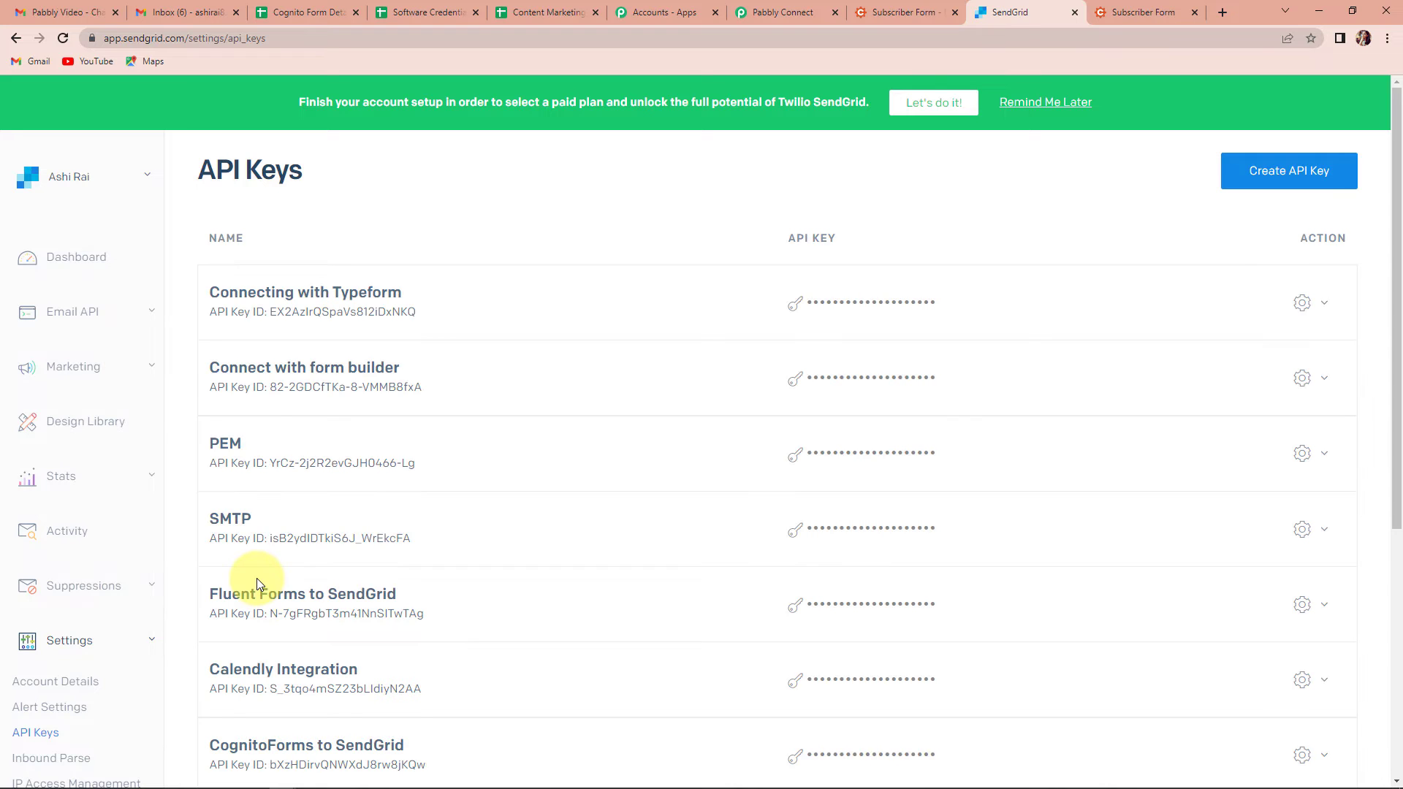
pyautogui.click(762, 13)
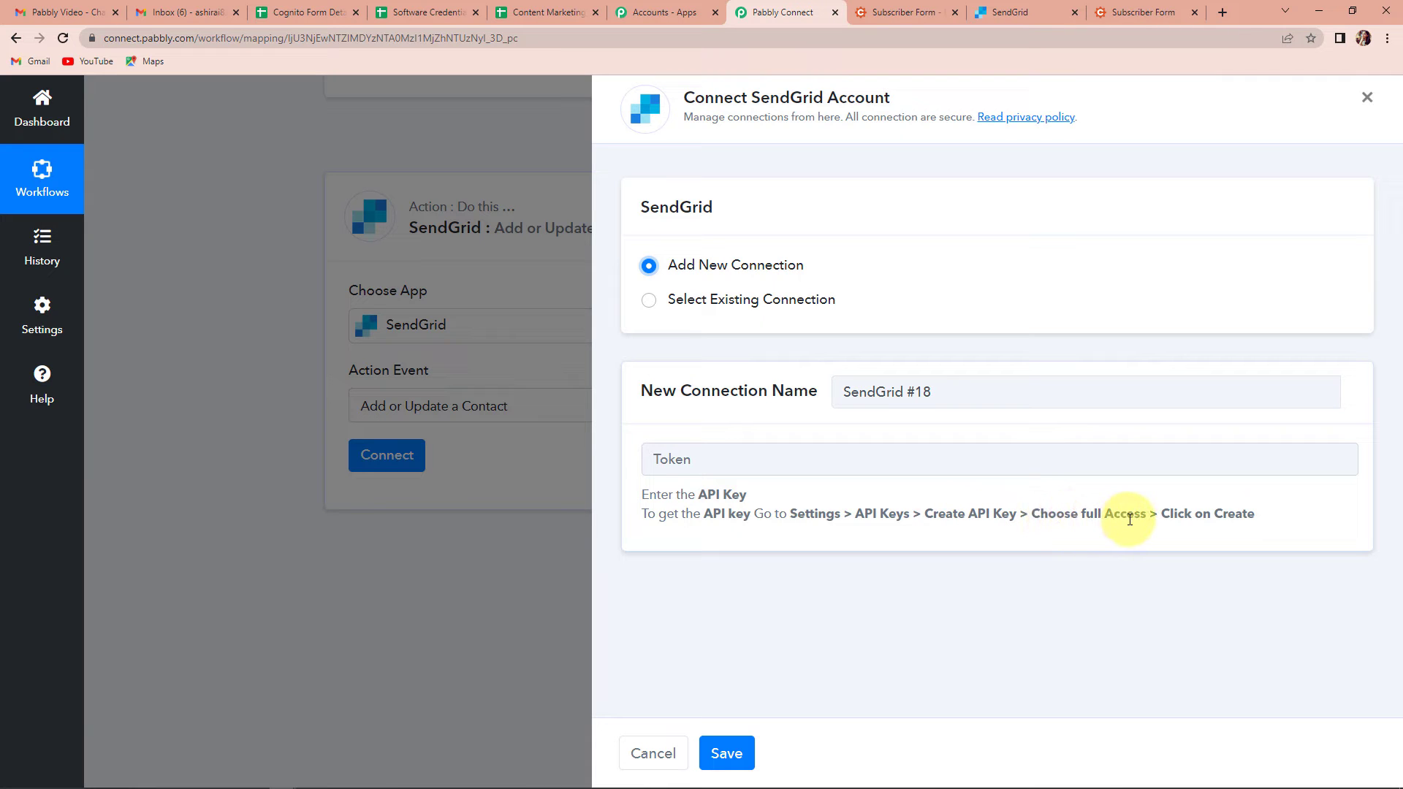
pyautogui.click(1017, 13)
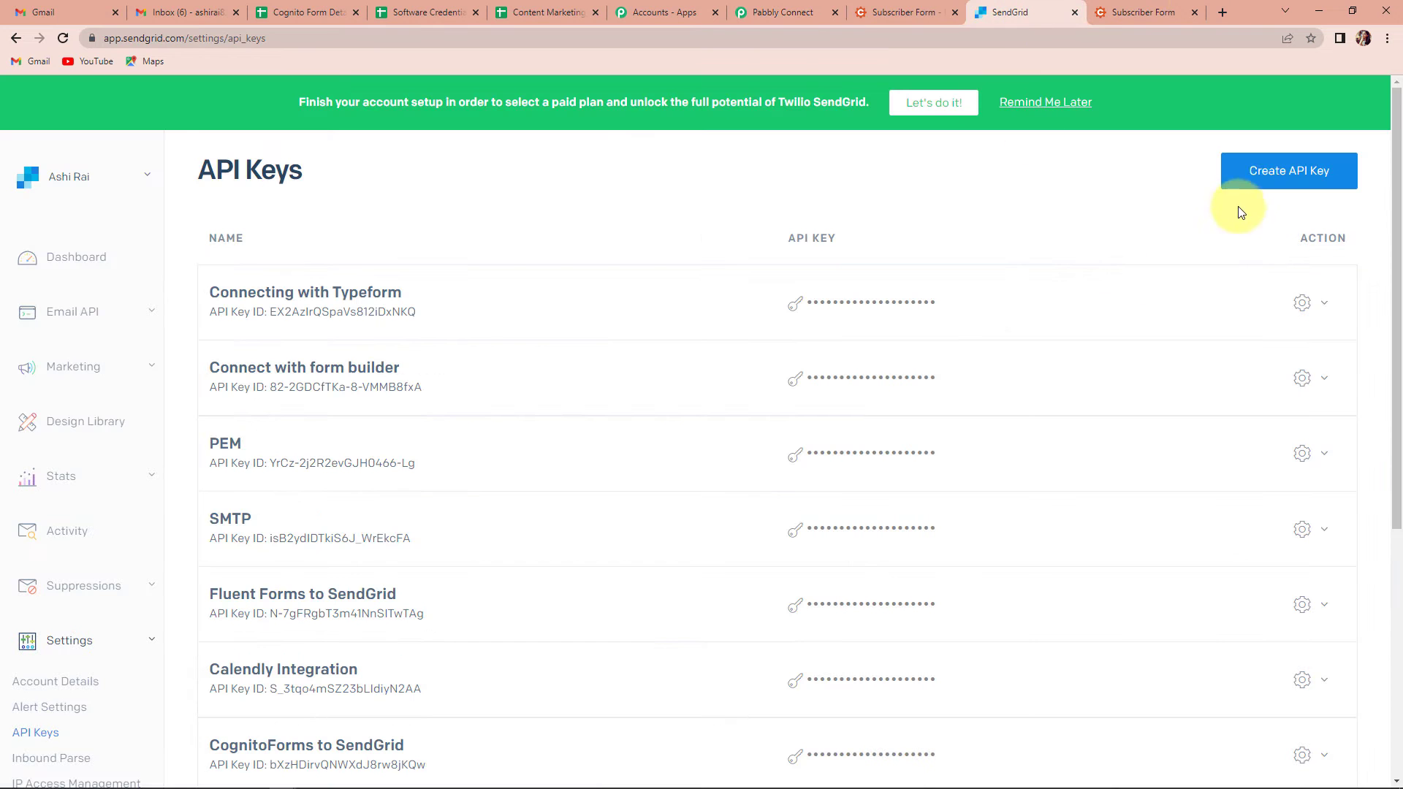
# - Create a Full Access API key named DemoKey, copy it, and focus Pabbly's token field
pyautogui.click(1269, 172)
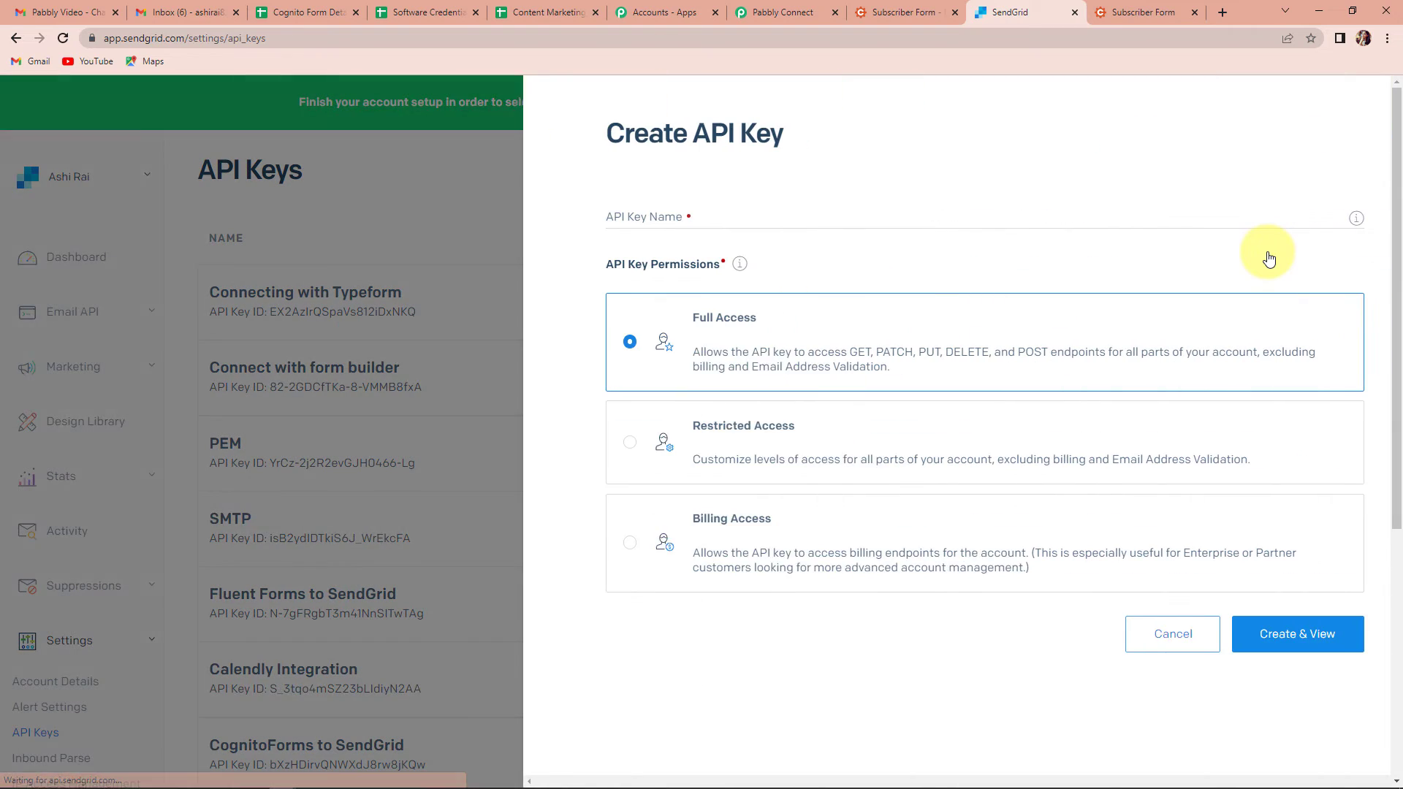
pyautogui.click(603, 219)
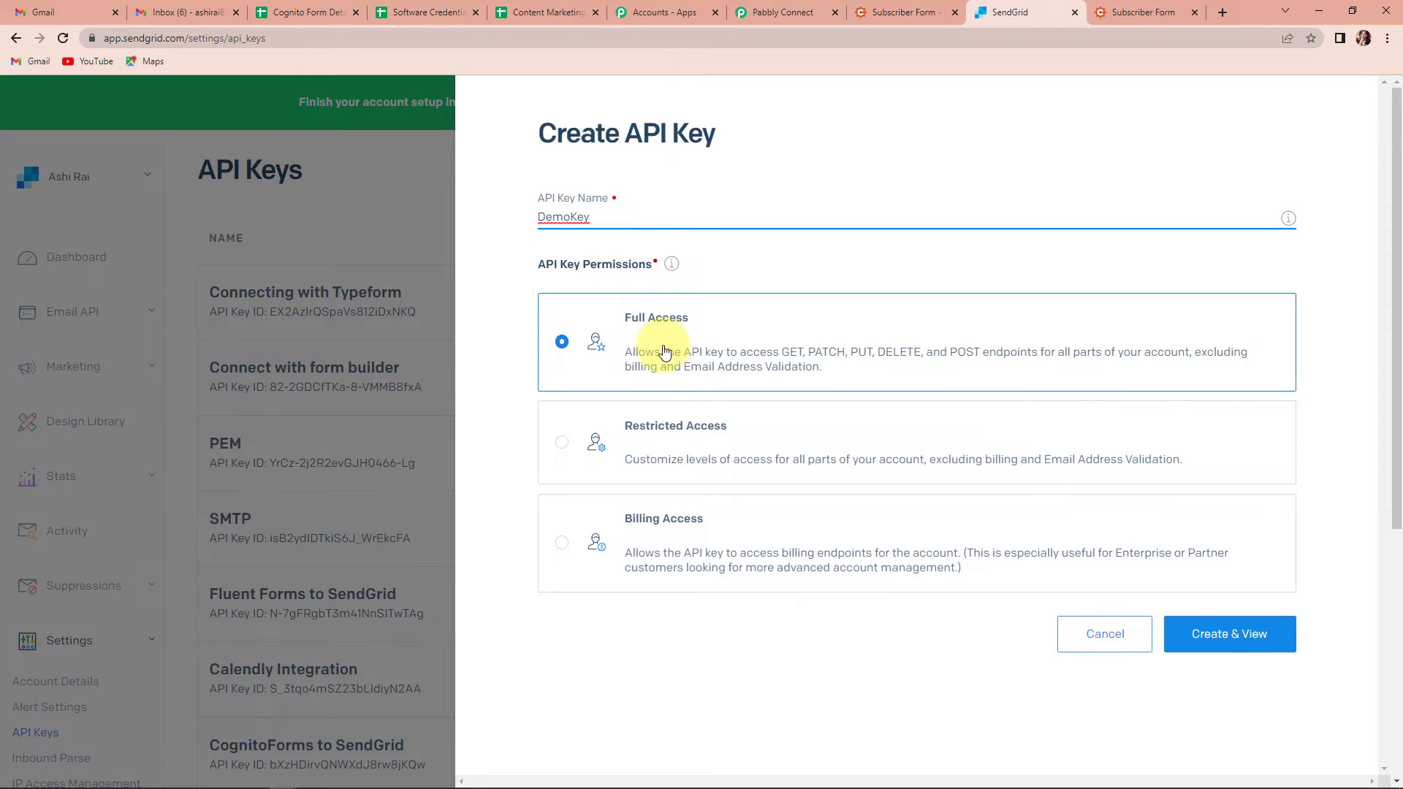
pyautogui.click(1206, 640)
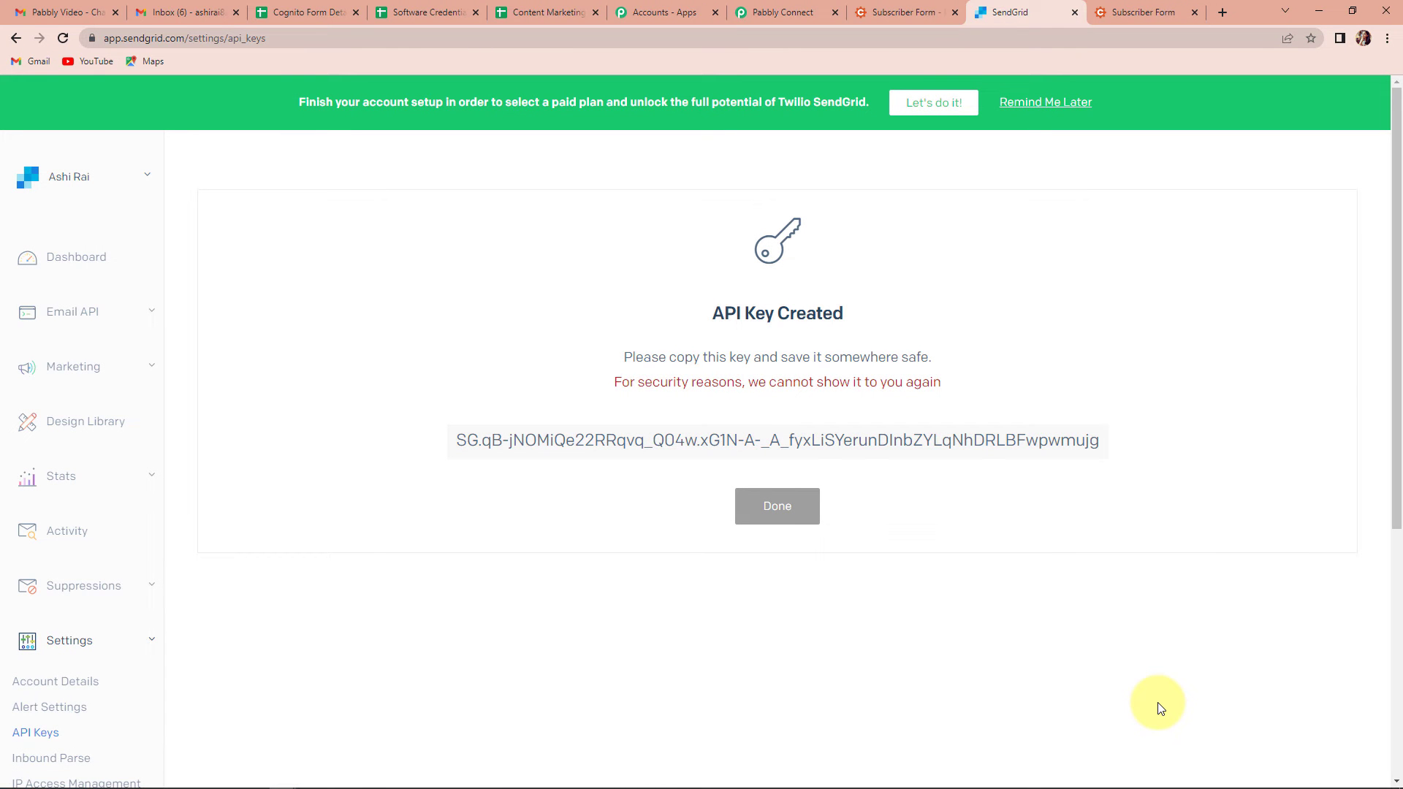
pyautogui.click(599, 439)
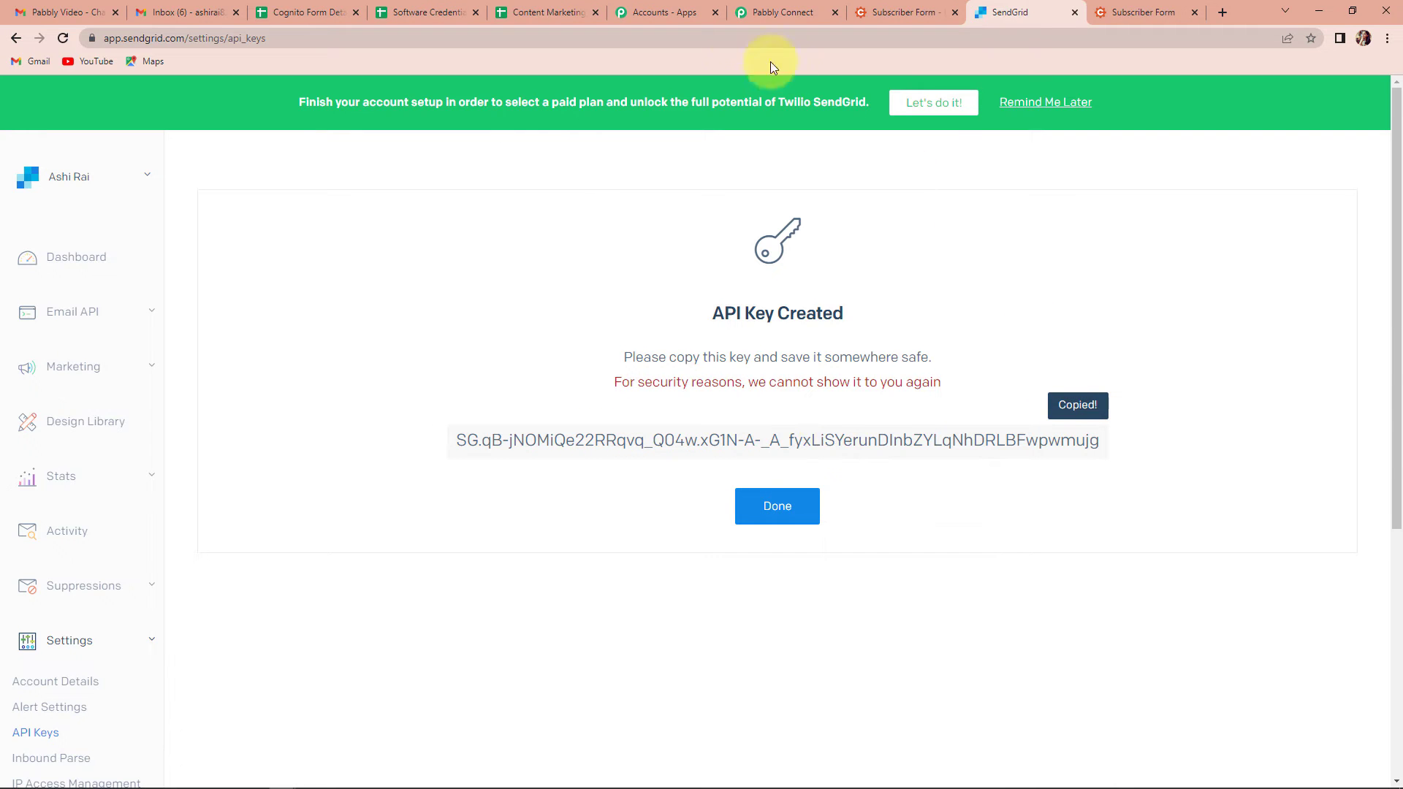
pyautogui.click(775, 12)
pyautogui.click(731, 461)
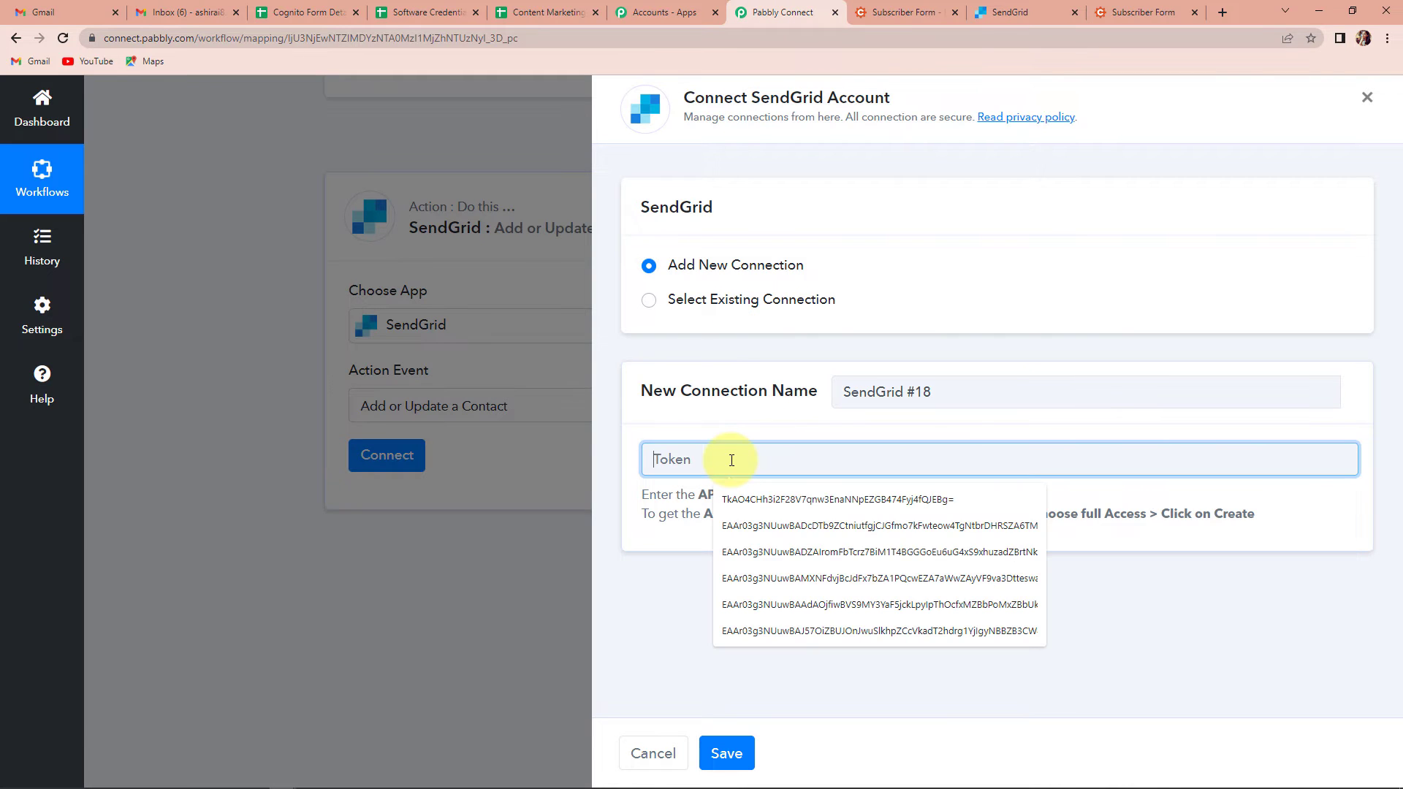
# - Paste the DemoKey API key as the token and save the SendGrid #18 connection
pyautogui.hotkey('ctrl', 'v')
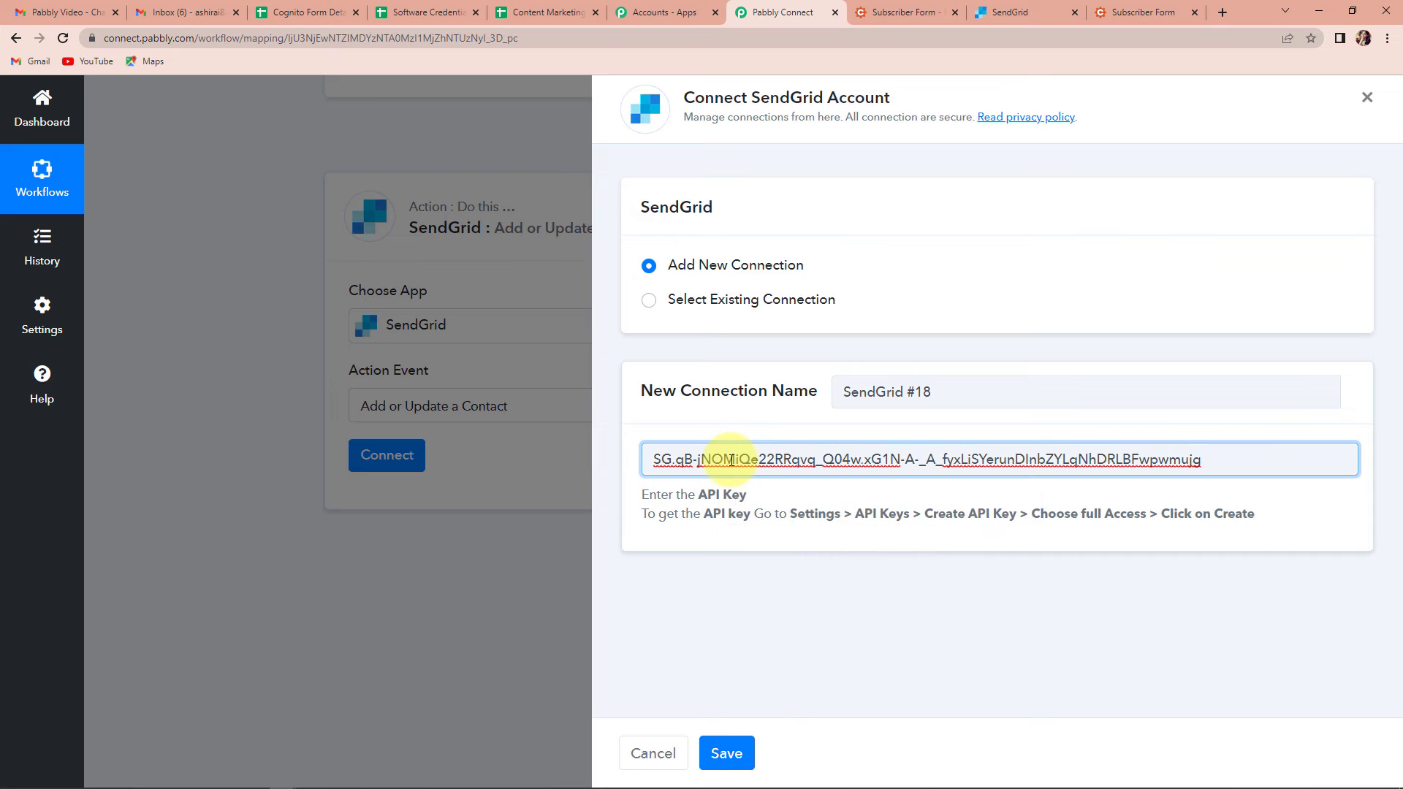
pyautogui.click(739, 752)
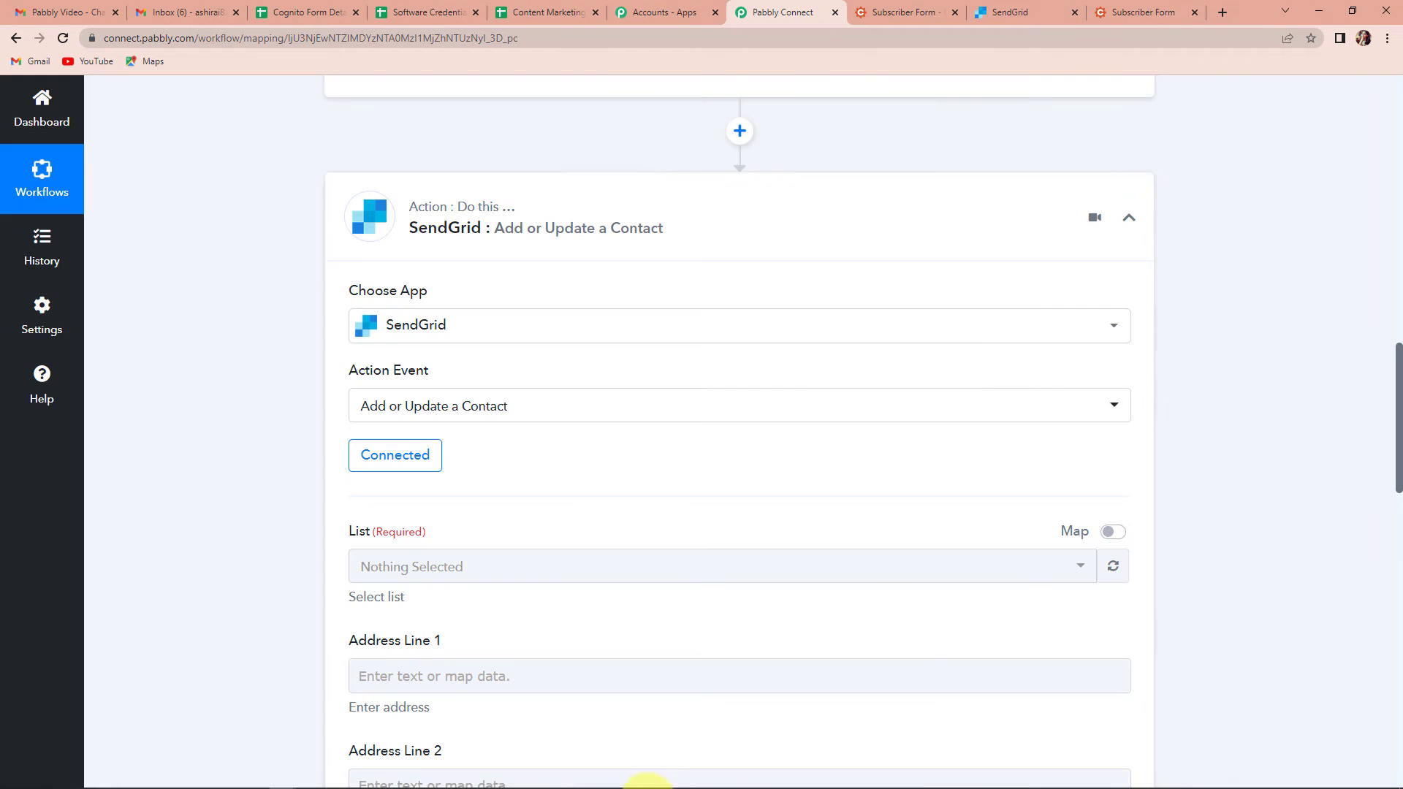
pyautogui.scroll(-3, 1235, 359)
pyautogui.scroll(-2, 1235, 366)
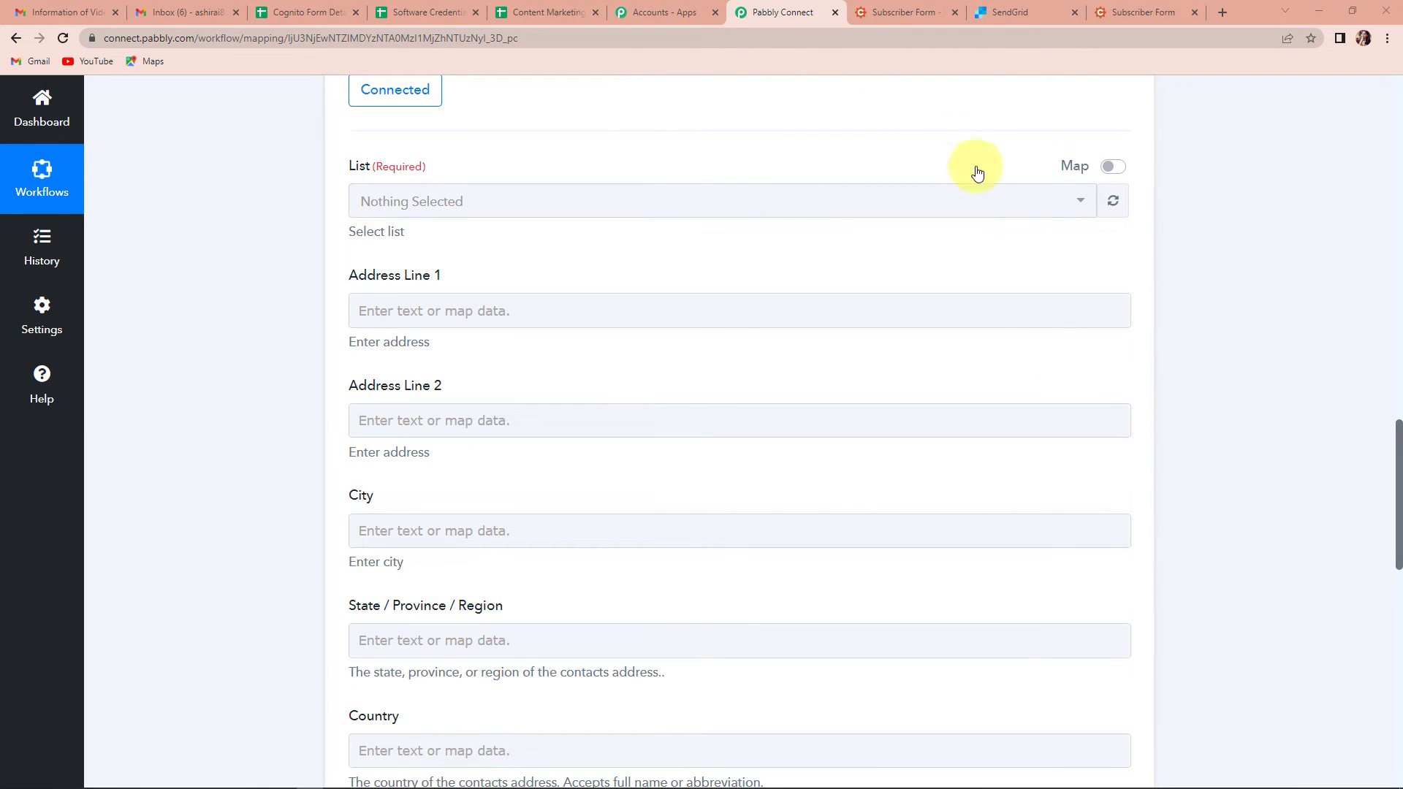
pyautogui.click(997, 12)
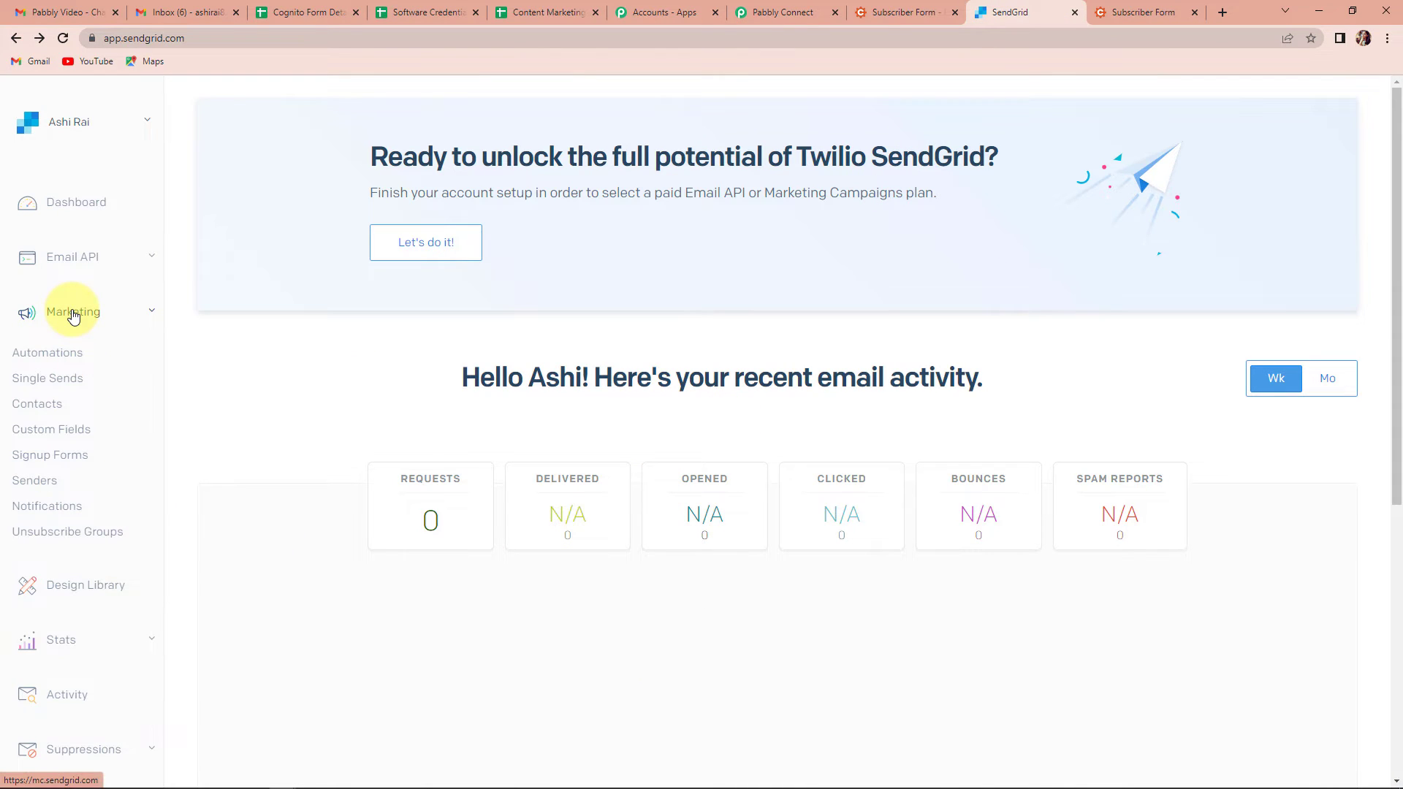
pyautogui.click(38, 411)
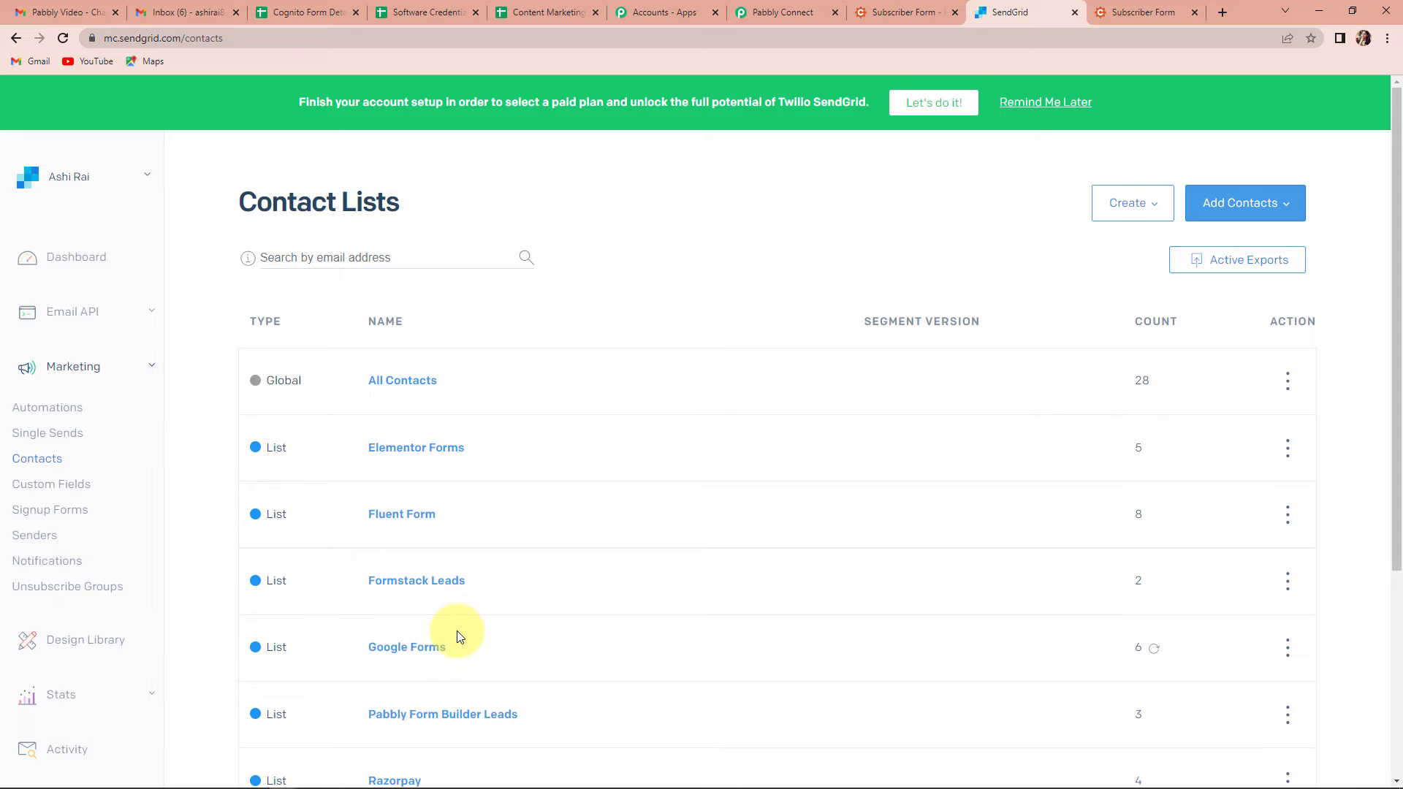
pyautogui.scroll(-2, 454, 638)
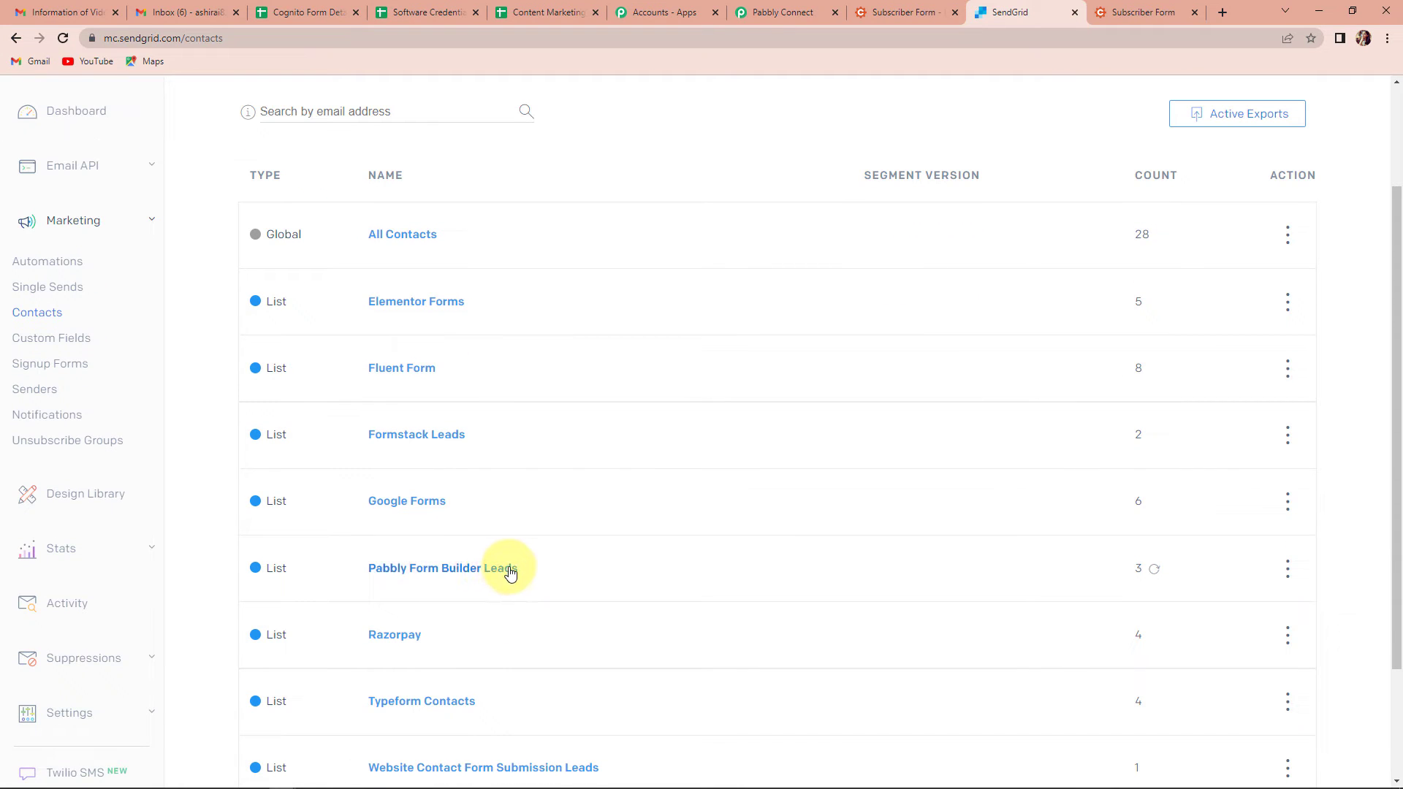
pyautogui.click(486, 573)
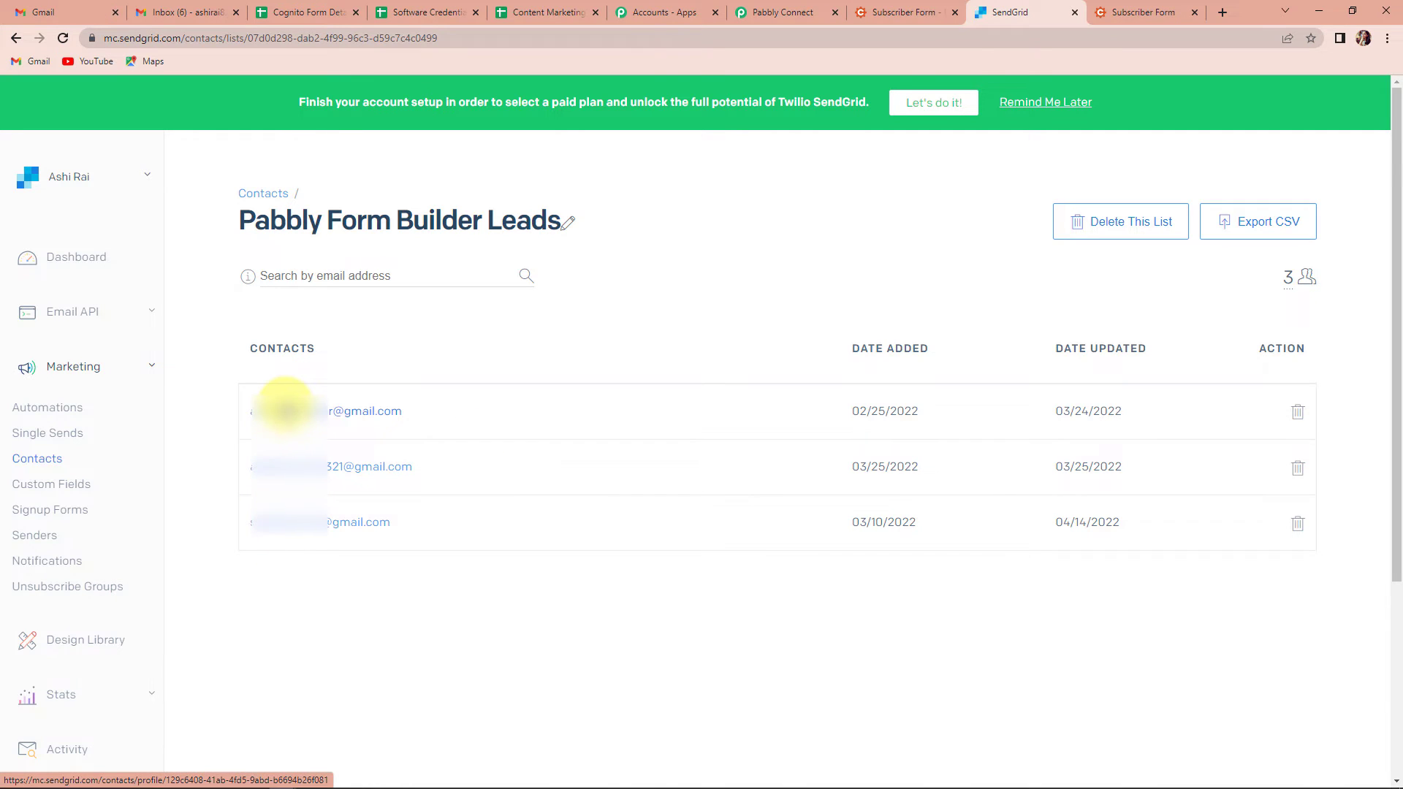
pyautogui.click(779, 14)
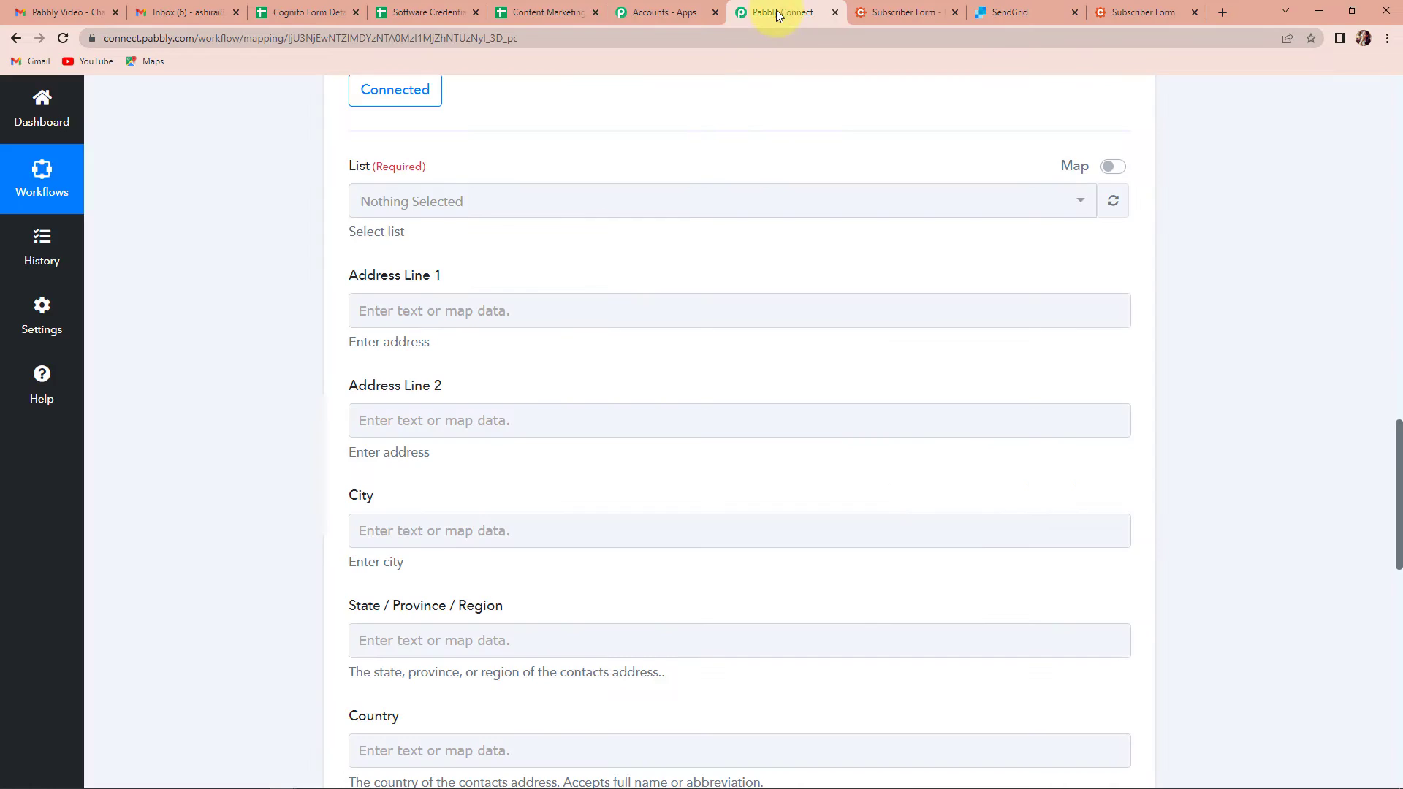
# - Choose Pabbly Form Builder Leads as the SendGrid contact list
pyautogui.click(393, 202)
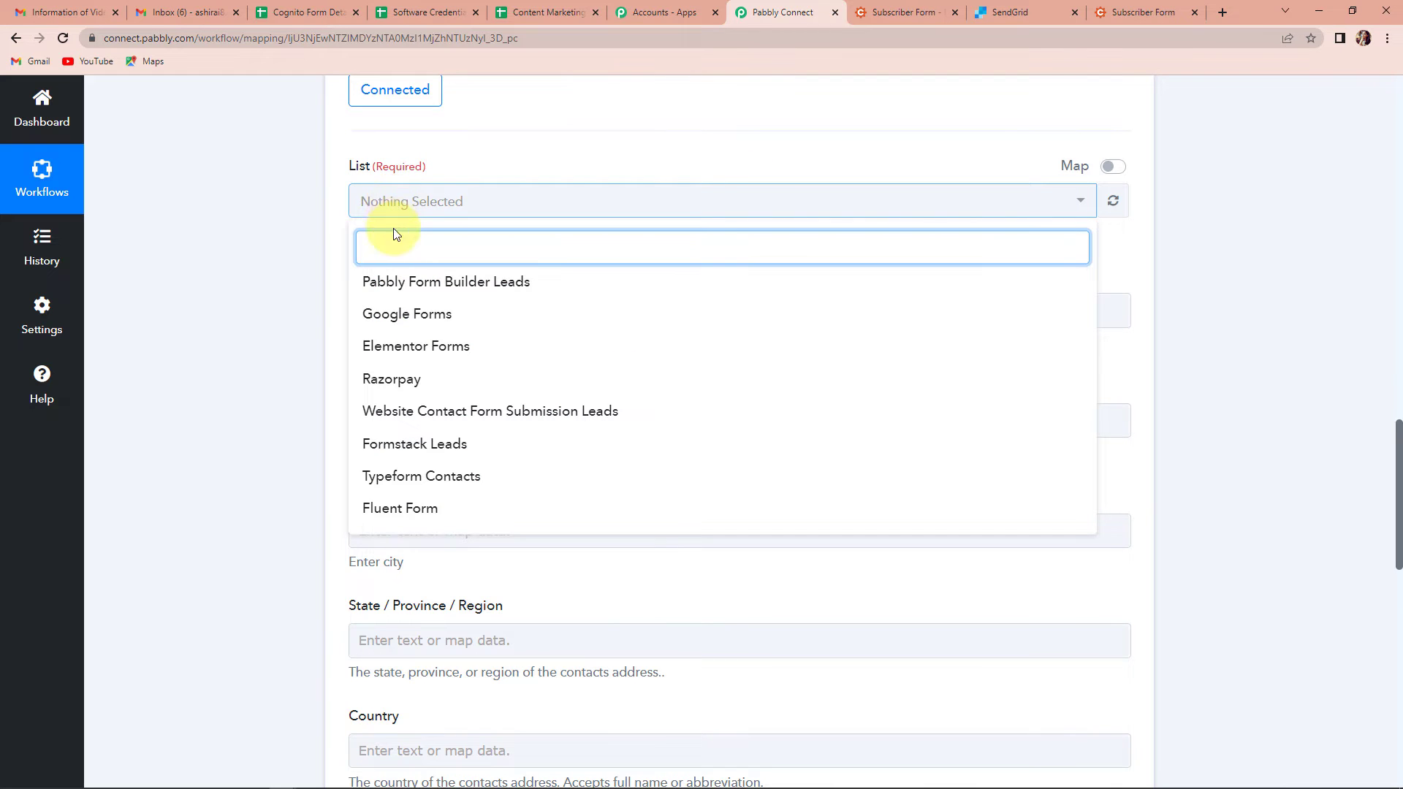
pyautogui.click(503, 290)
pyautogui.click(272, 278)
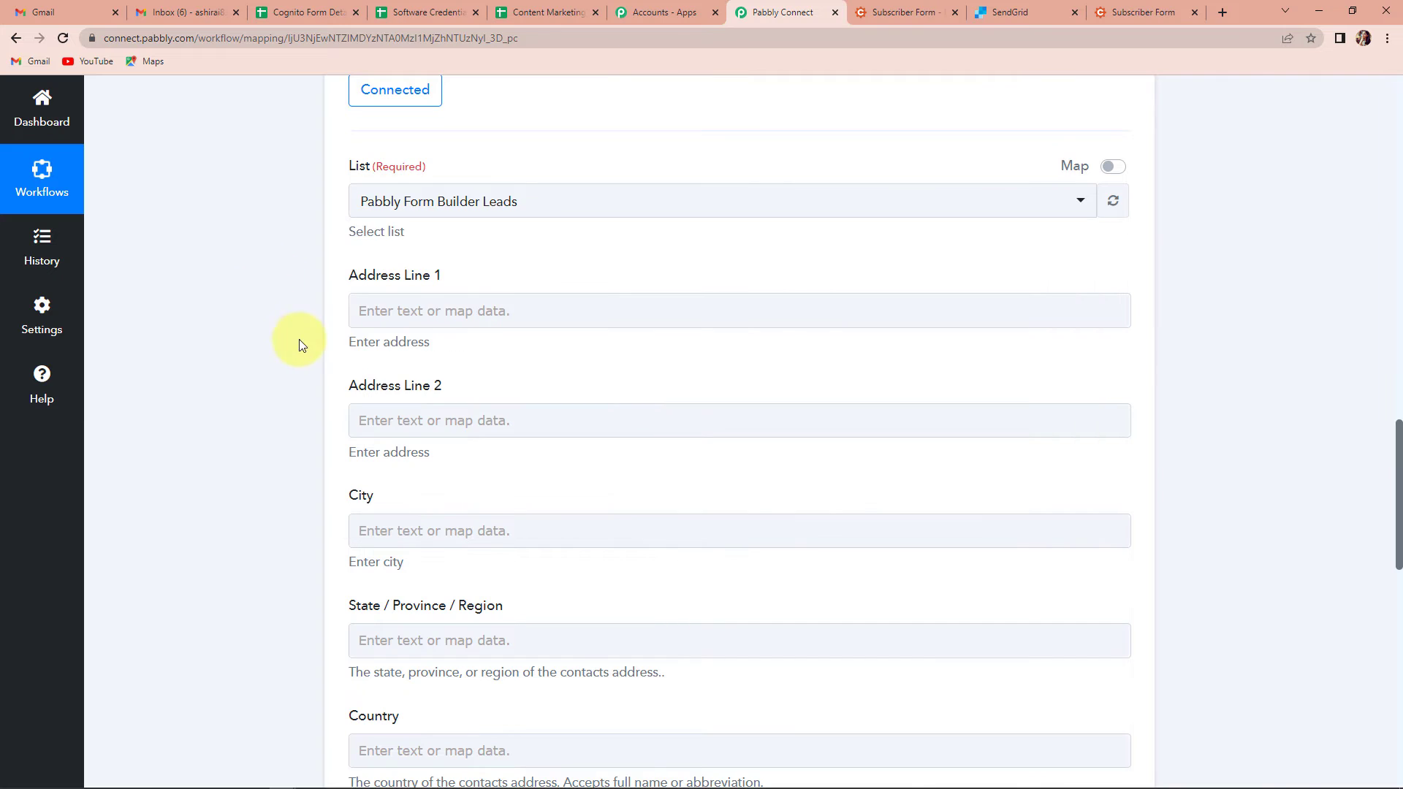
# - Map Address City into Address Line 1 and Address FullAddress into Address Line 2
pyautogui.click(402, 308)
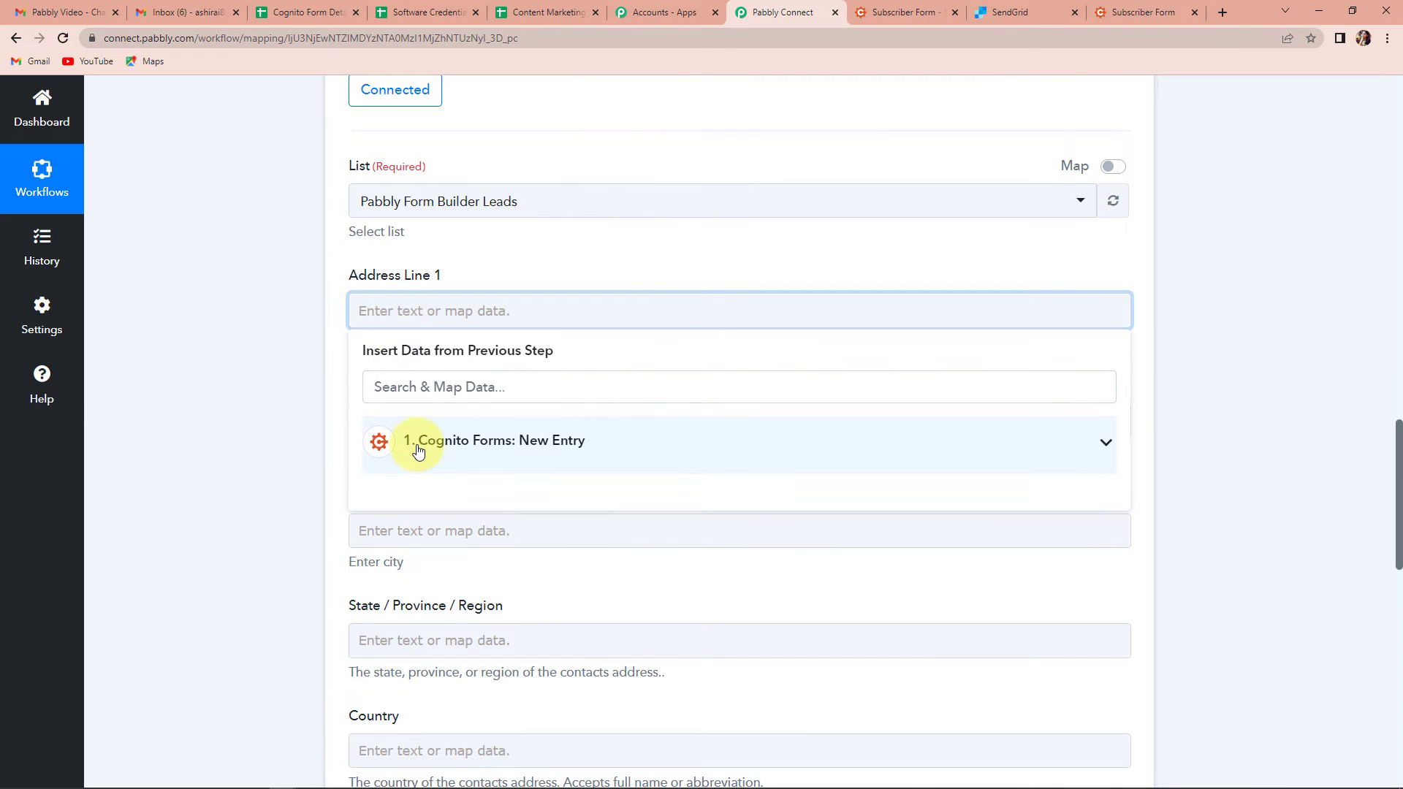
pyautogui.click(431, 449)
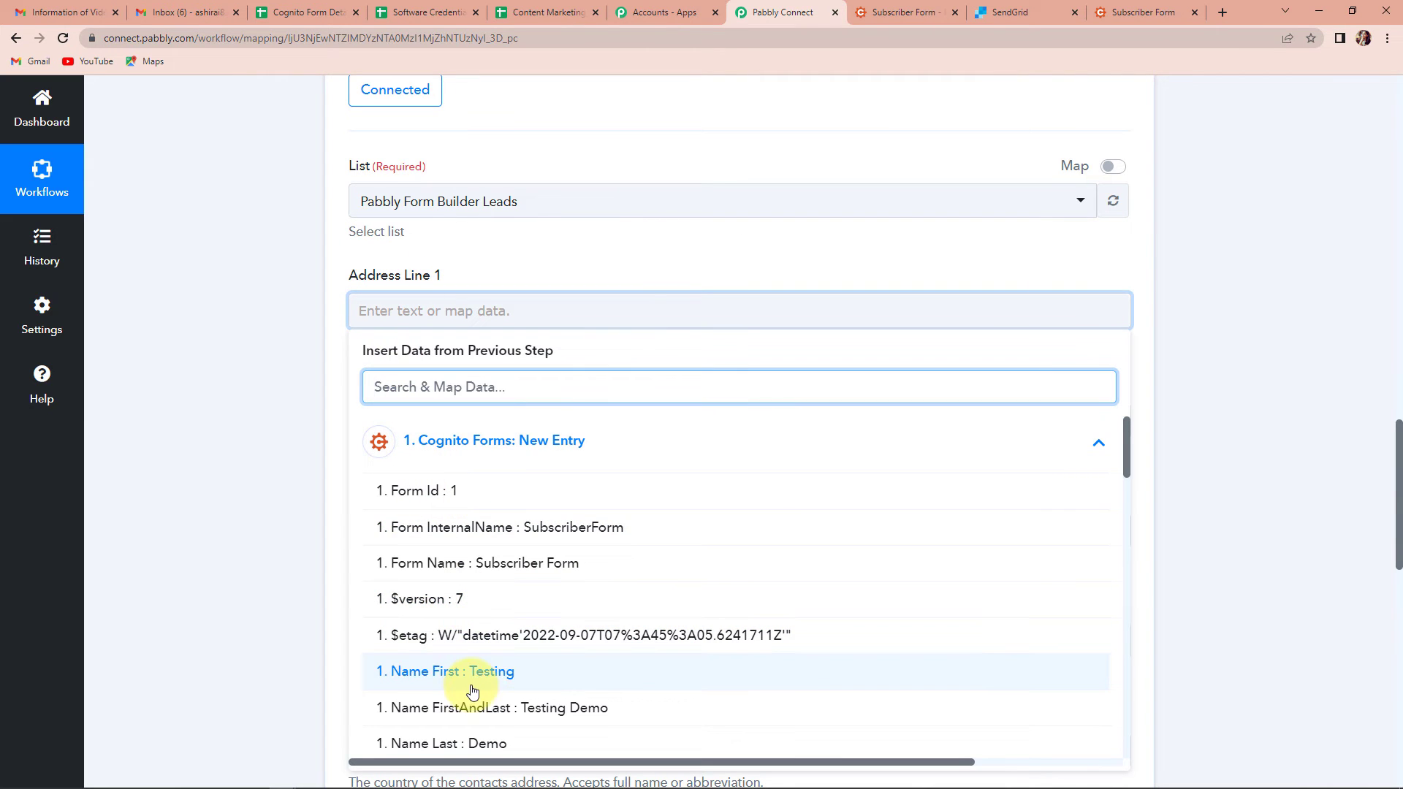
pyautogui.scroll(-1, 471, 690)
pyautogui.scroll(-4, 472, 690)
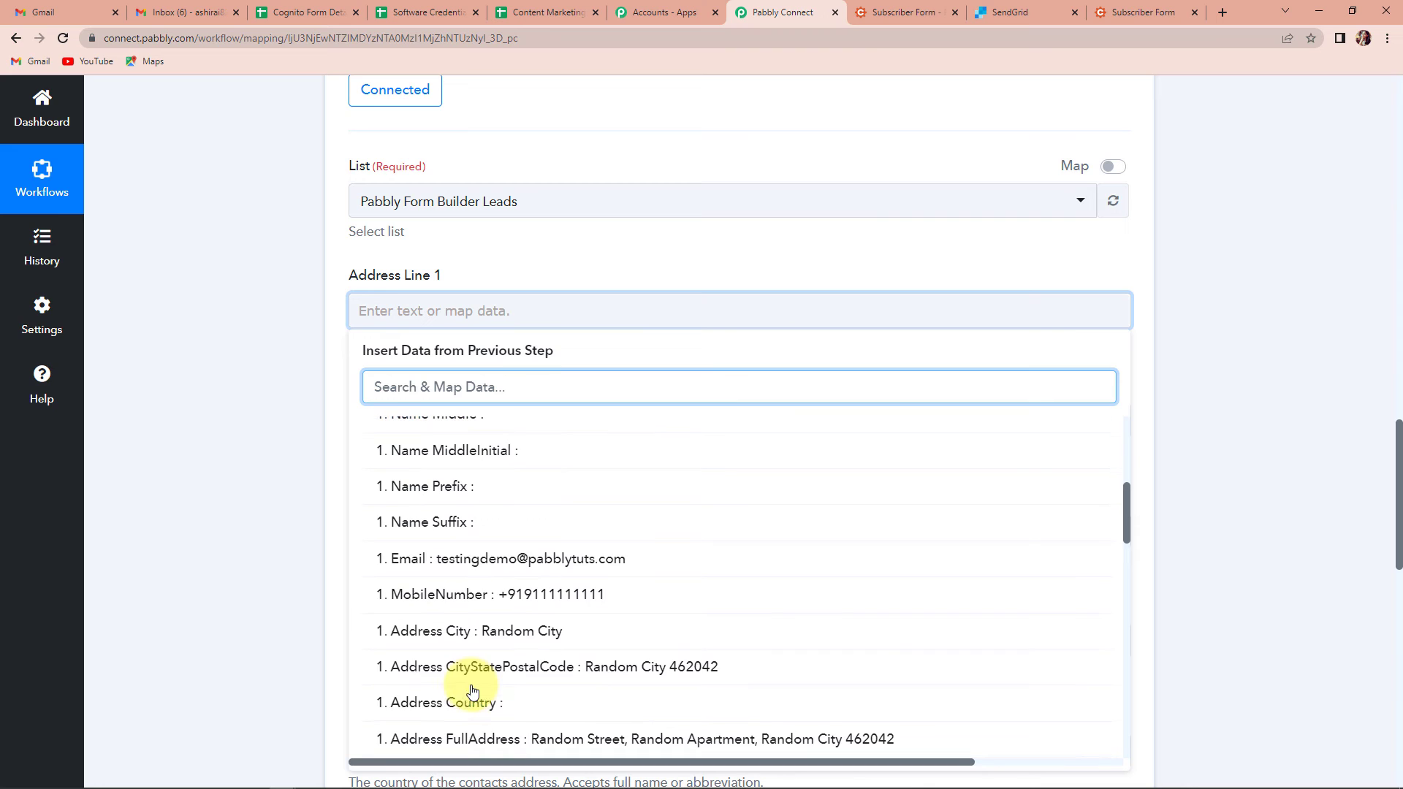
pyautogui.click(452, 635)
pyautogui.click(238, 472)
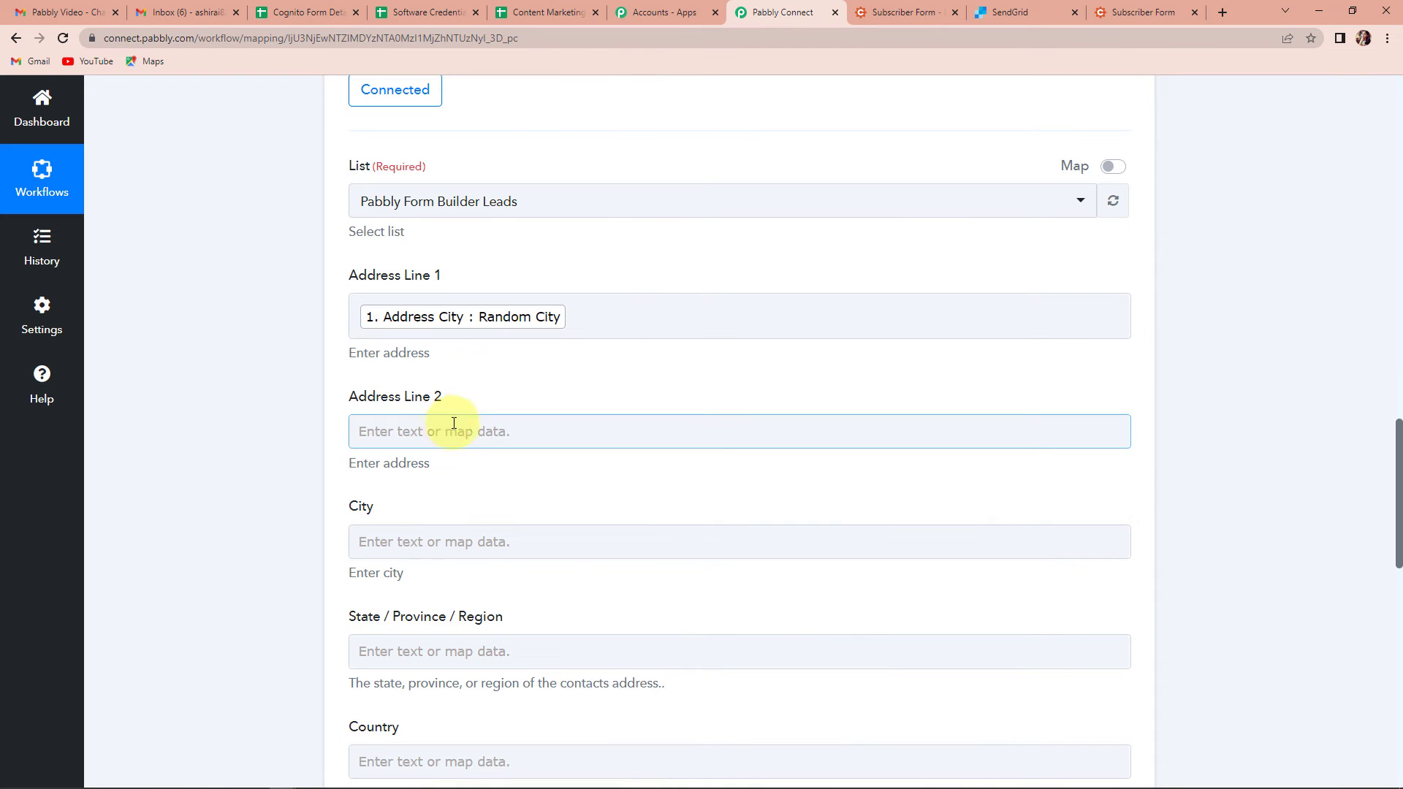
pyautogui.click(454, 431)
pyautogui.click(501, 561)
pyautogui.scroll(-5, 501, 673)
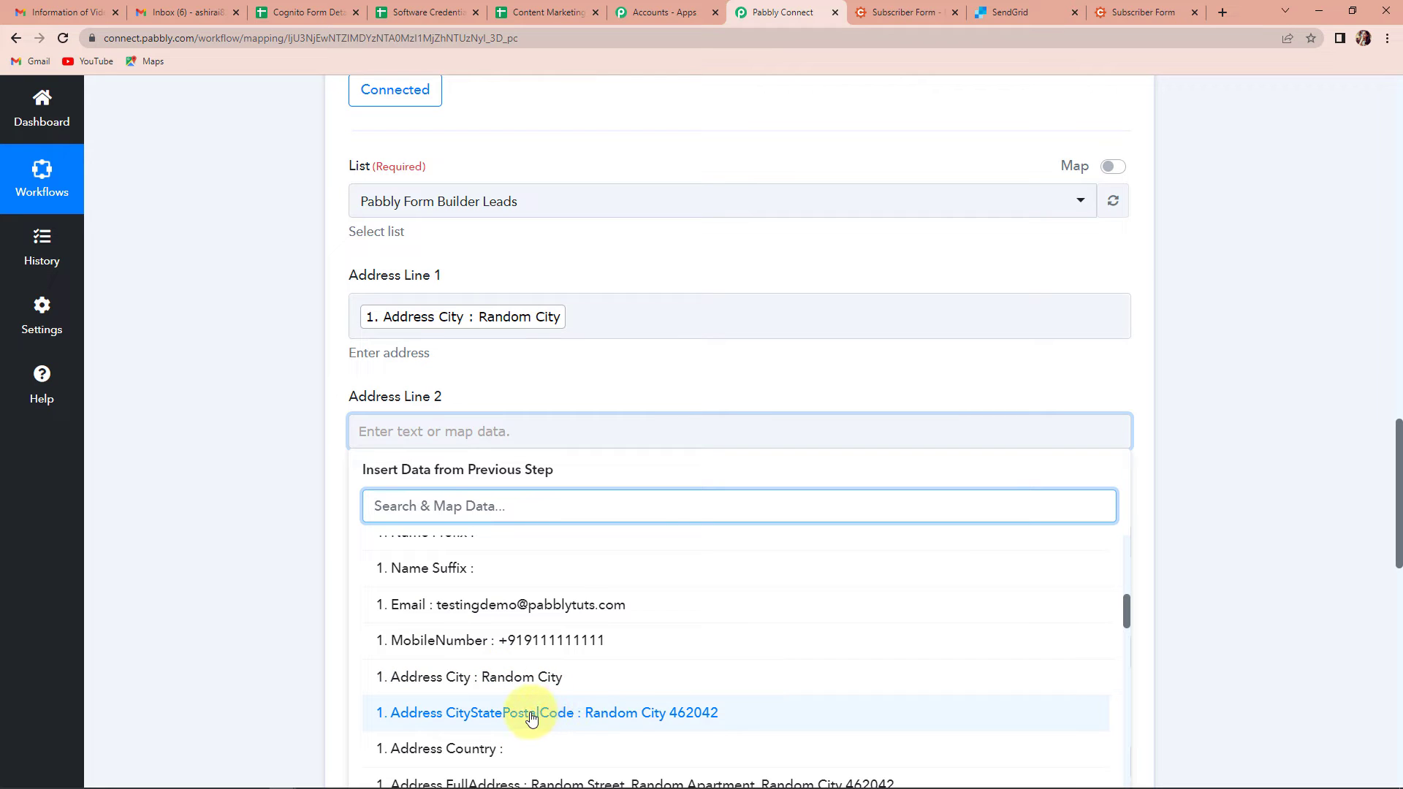
pyautogui.scroll(-1, 529, 718)
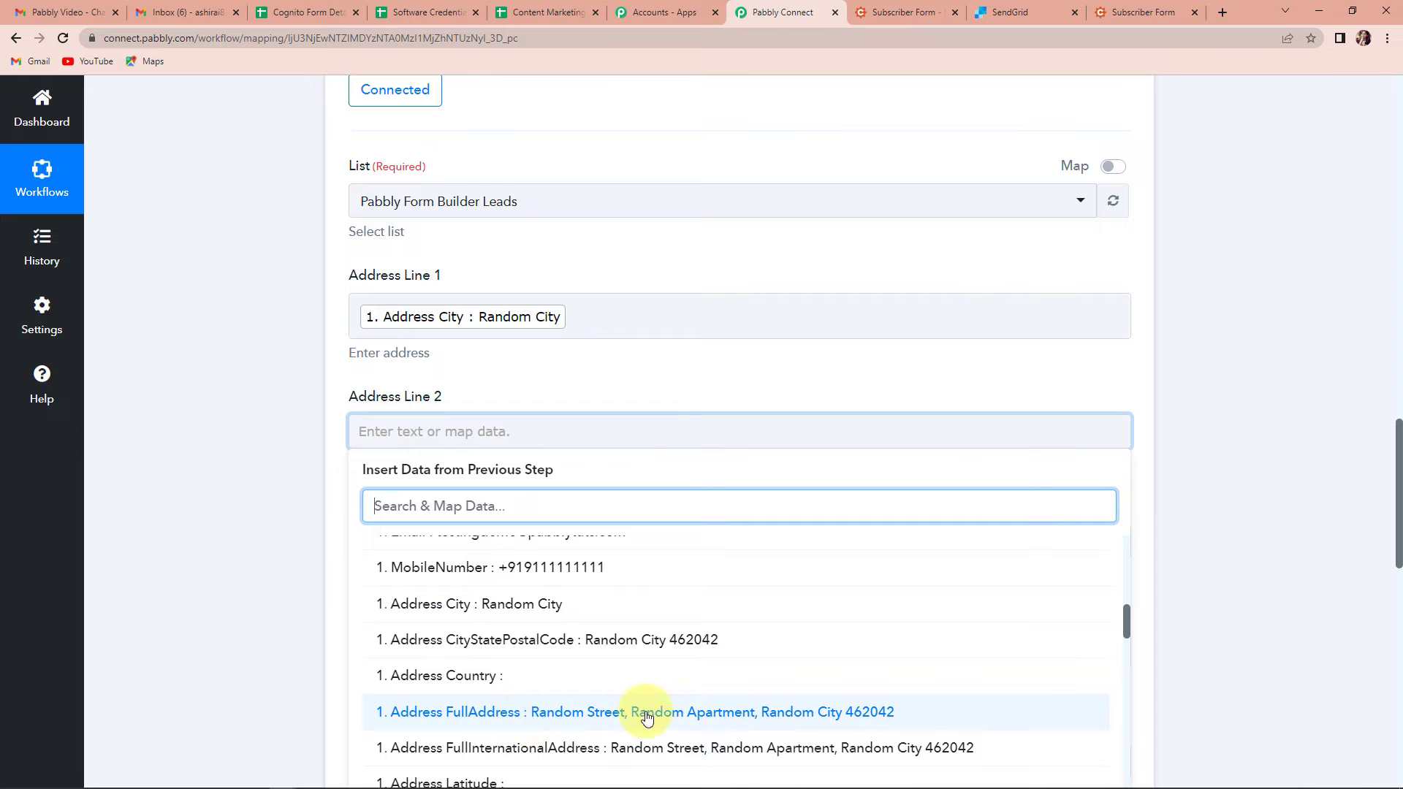
pyautogui.click(709, 713)
pyautogui.click(253, 541)
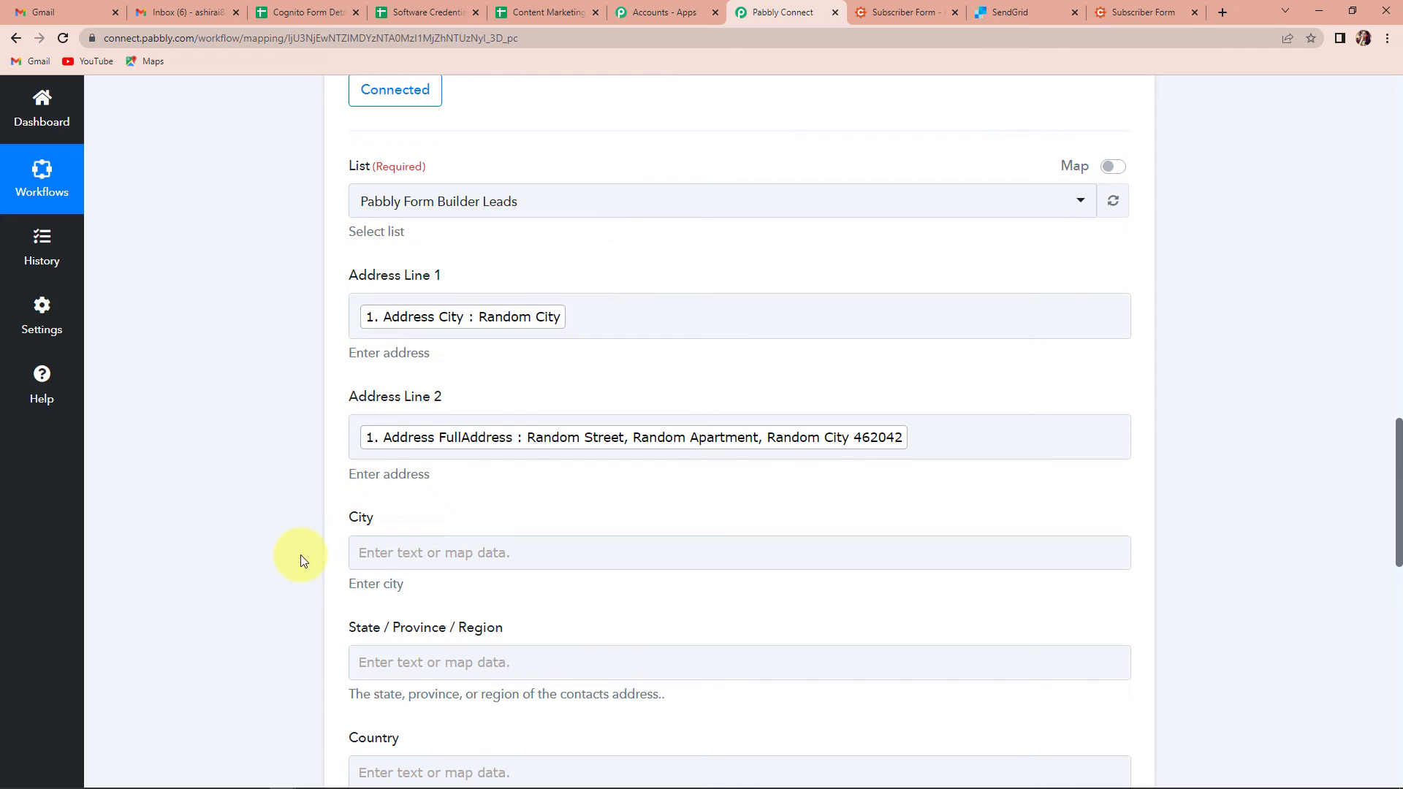
# - Map Address City into the City field and leave Country empty
pyautogui.click(449, 557)
pyautogui.click(450, 710)
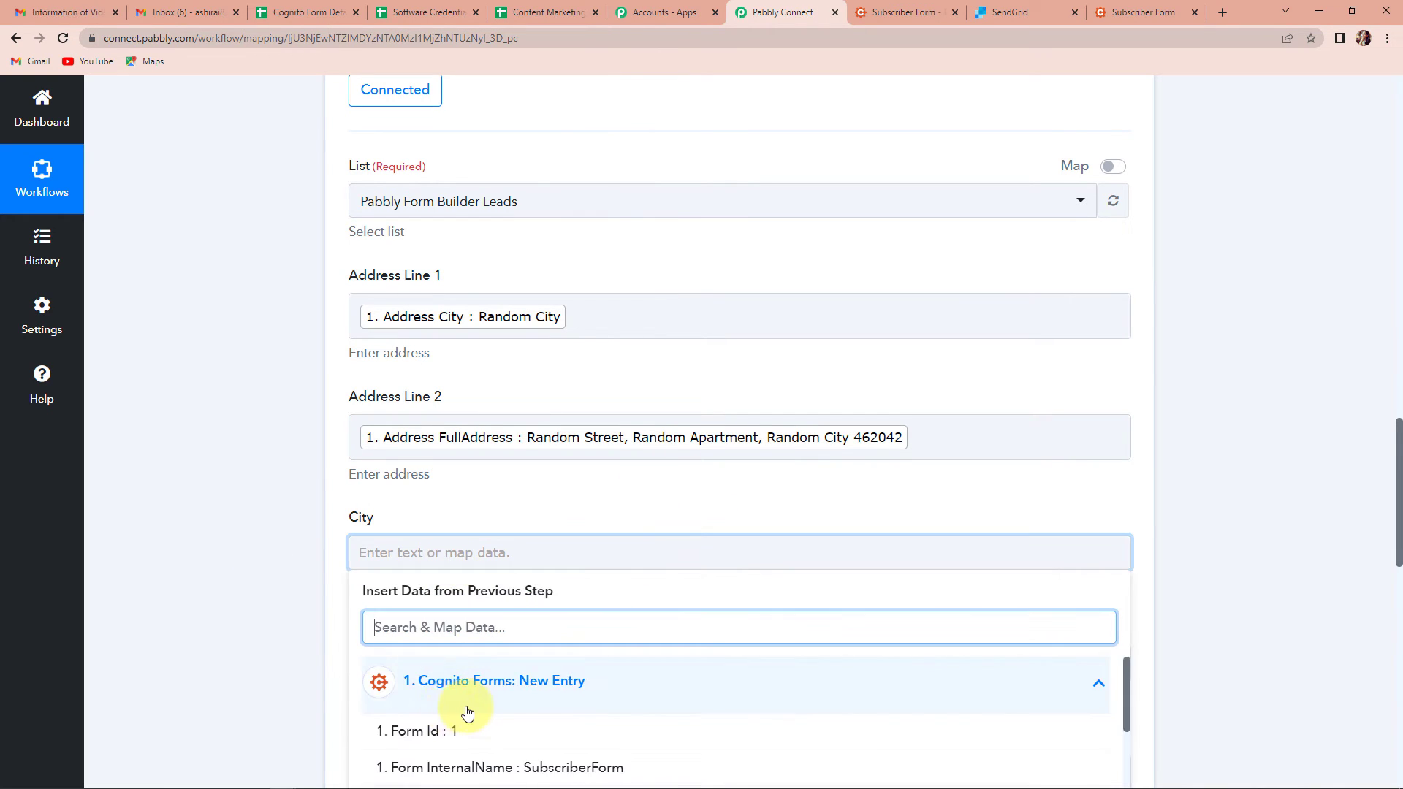
pyautogui.scroll(-6, 497, 731)
pyautogui.scroll(-3, 617, 751)
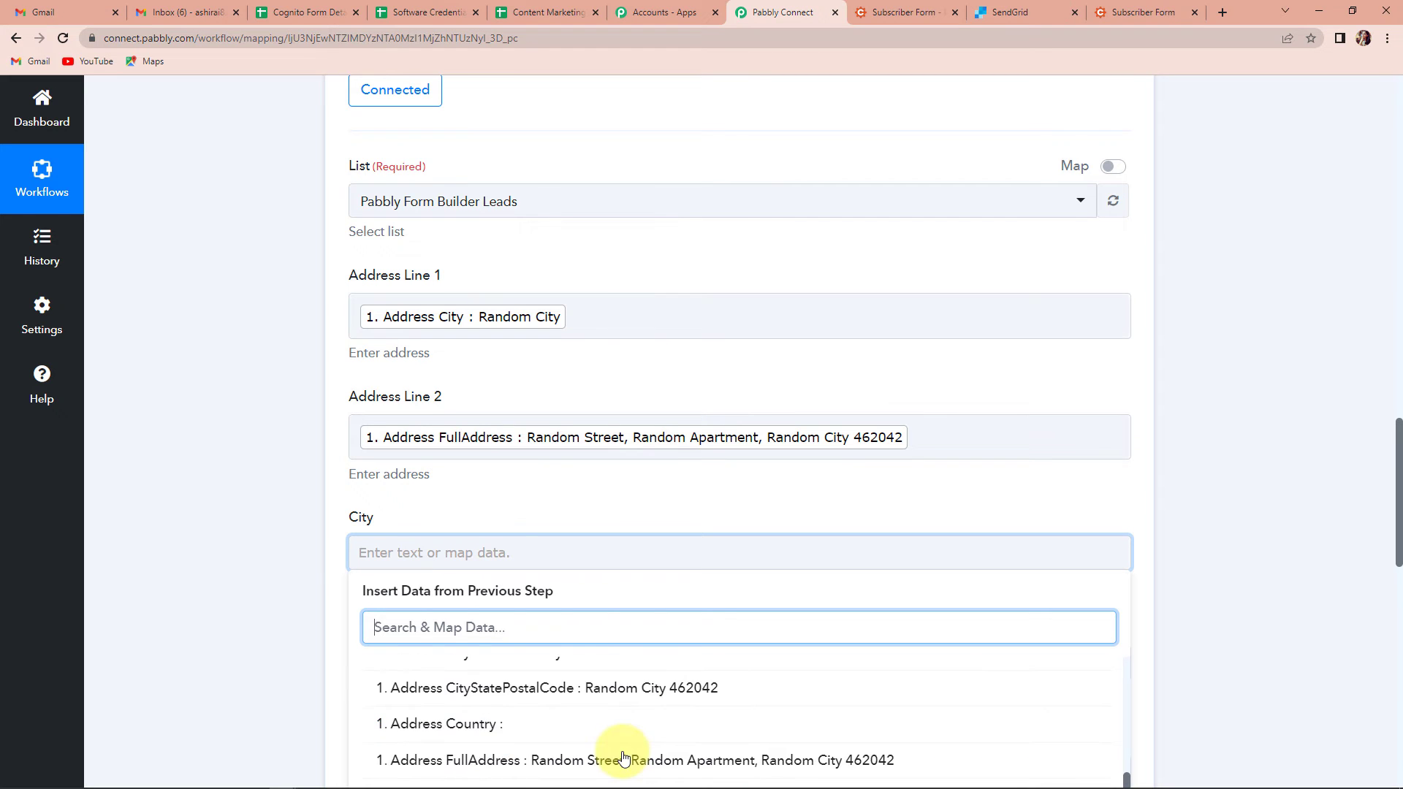
pyautogui.scroll(2, 604, 739)
pyautogui.click(574, 727)
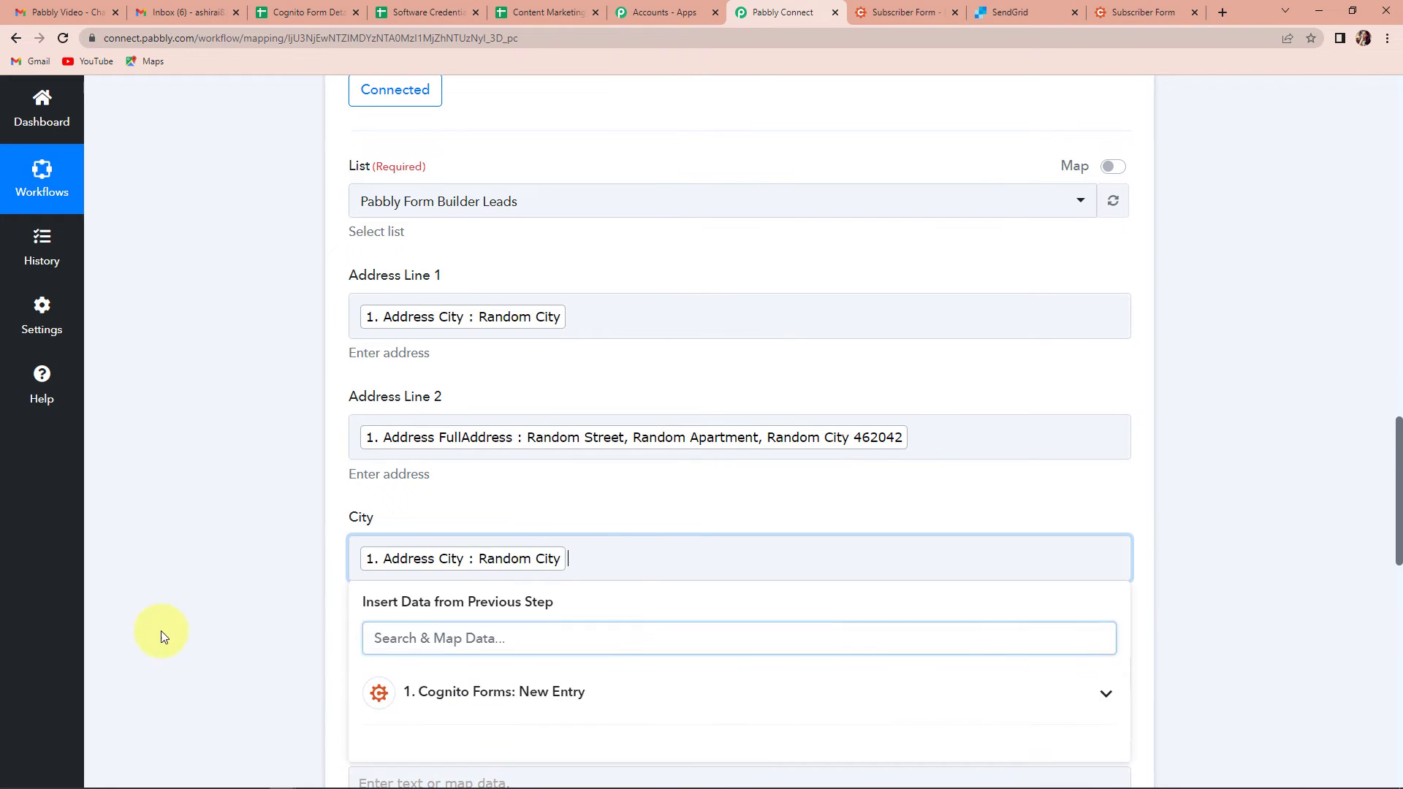
pyautogui.click(231, 640)
pyautogui.scroll(-2, 234, 638)
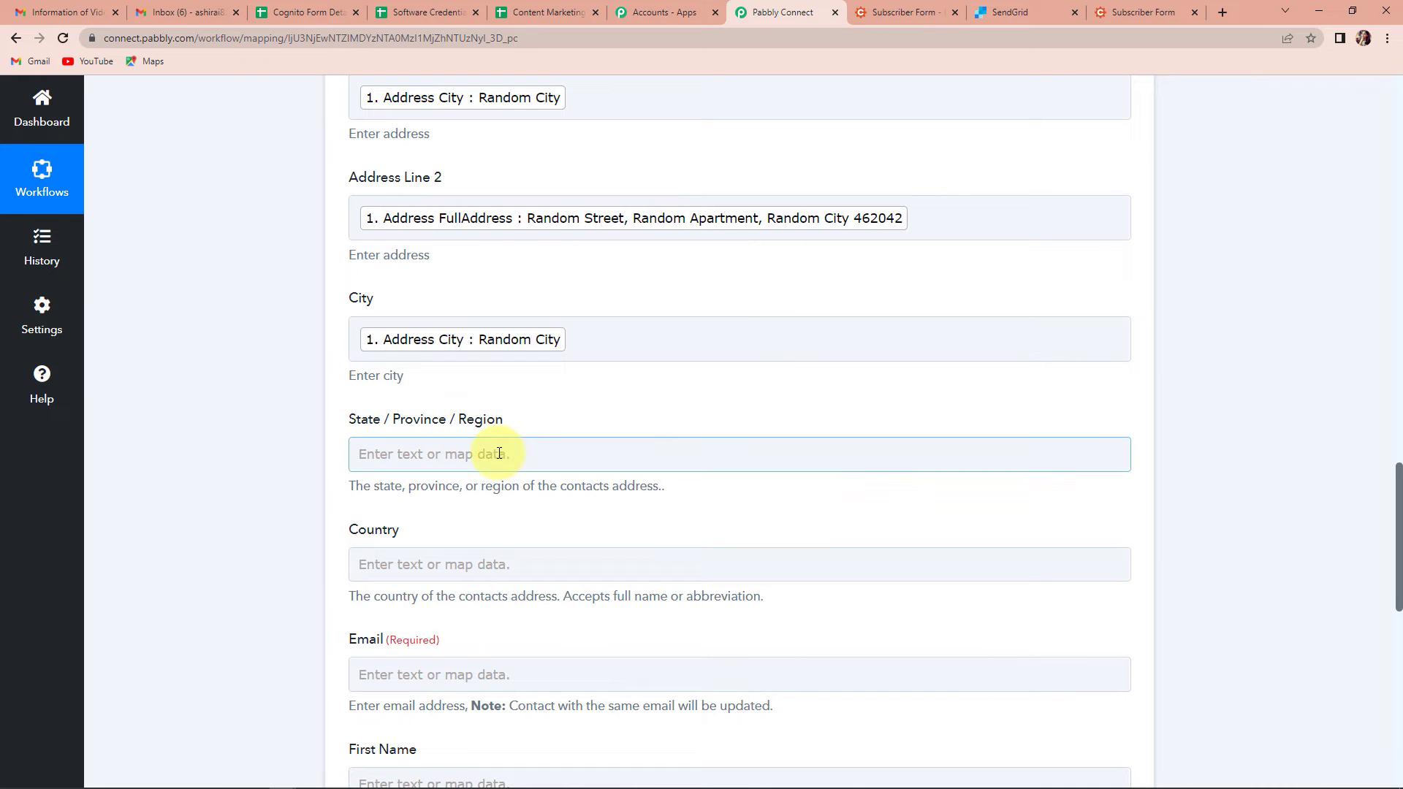
pyautogui.scroll(-2, 495, 448)
pyautogui.click(406, 431)
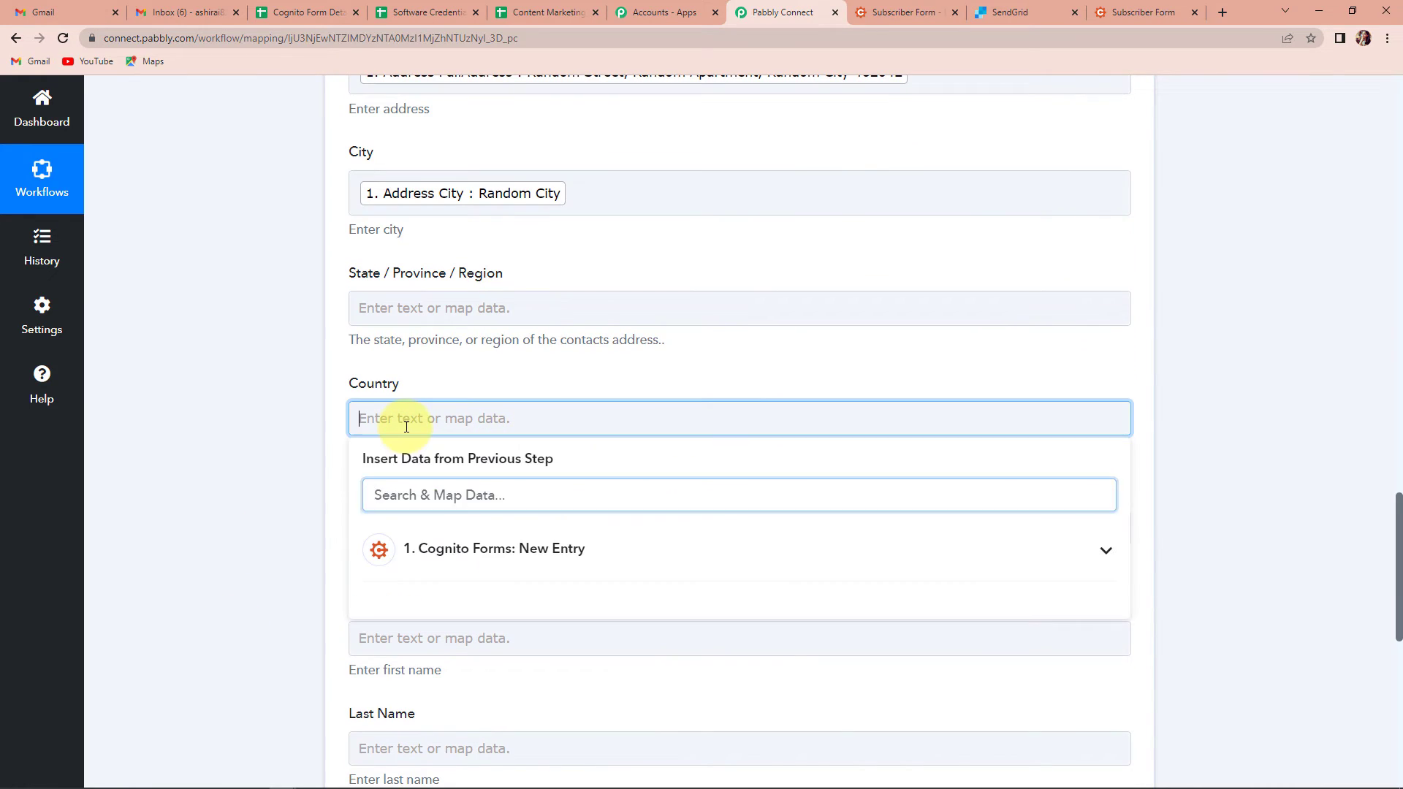
pyautogui.click(291, 385)
pyautogui.scroll(-4, 291, 385)
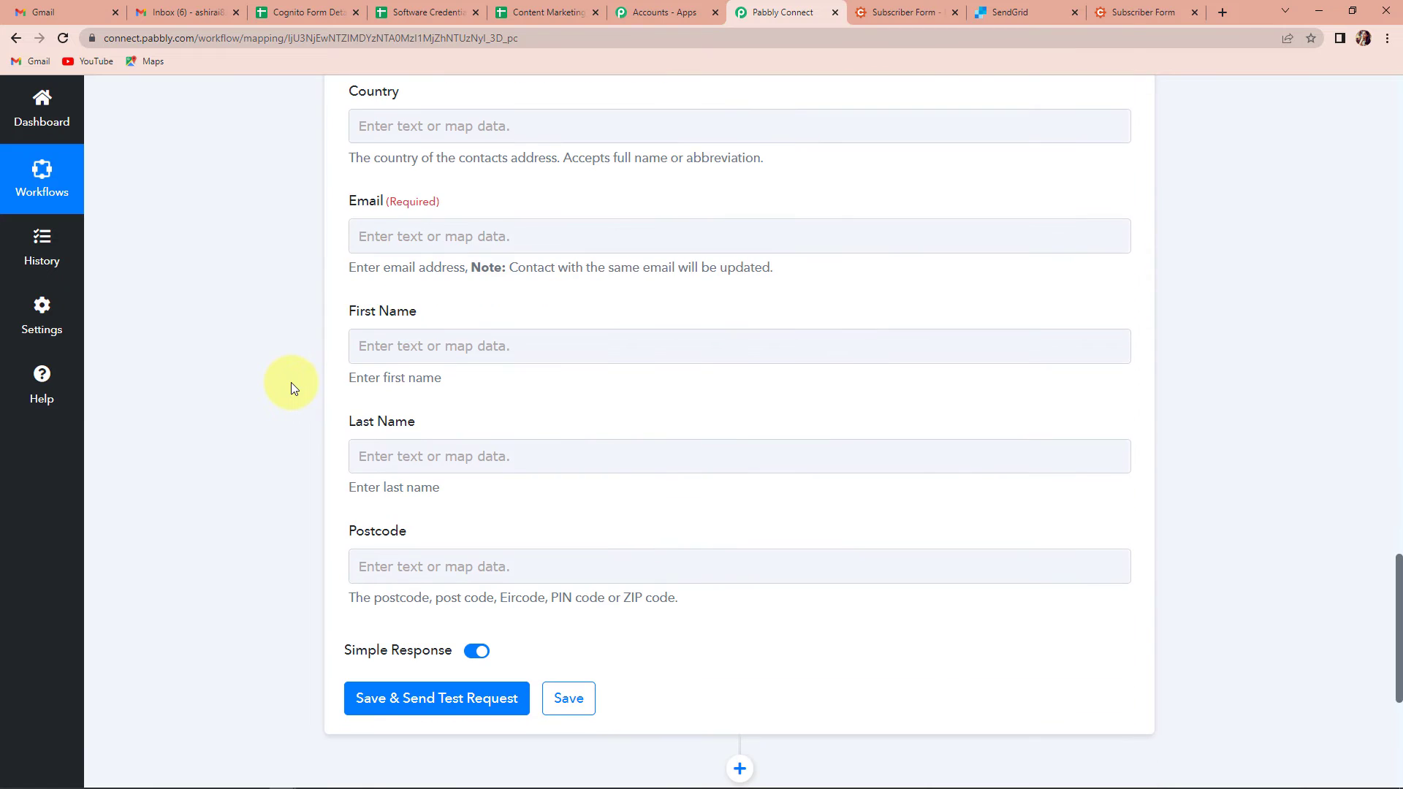
# - Map the Cognito entry's Email value into the Email field
pyautogui.click(384, 249)
pyautogui.click(437, 367)
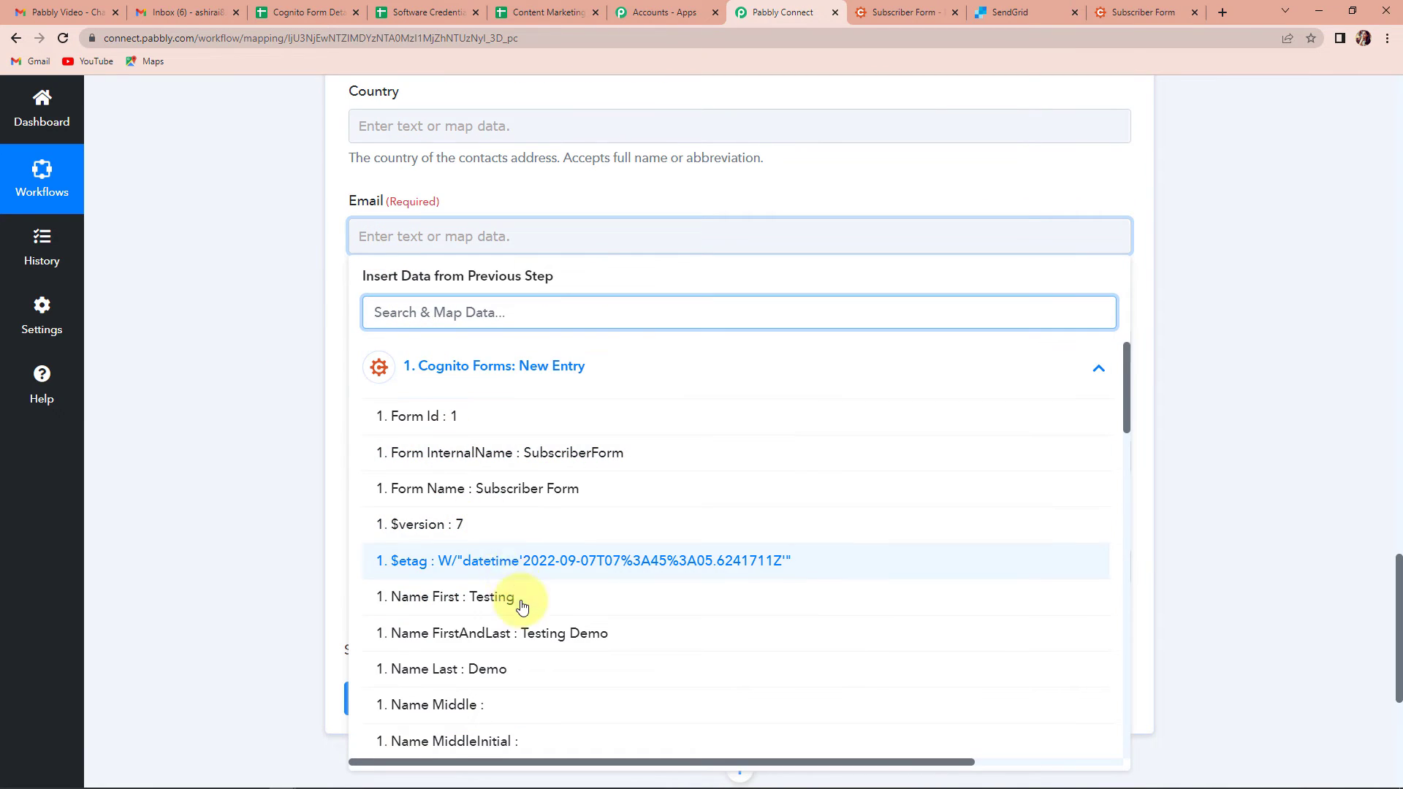
pyautogui.scroll(-4, 519, 562)
pyautogui.click(519, 557)
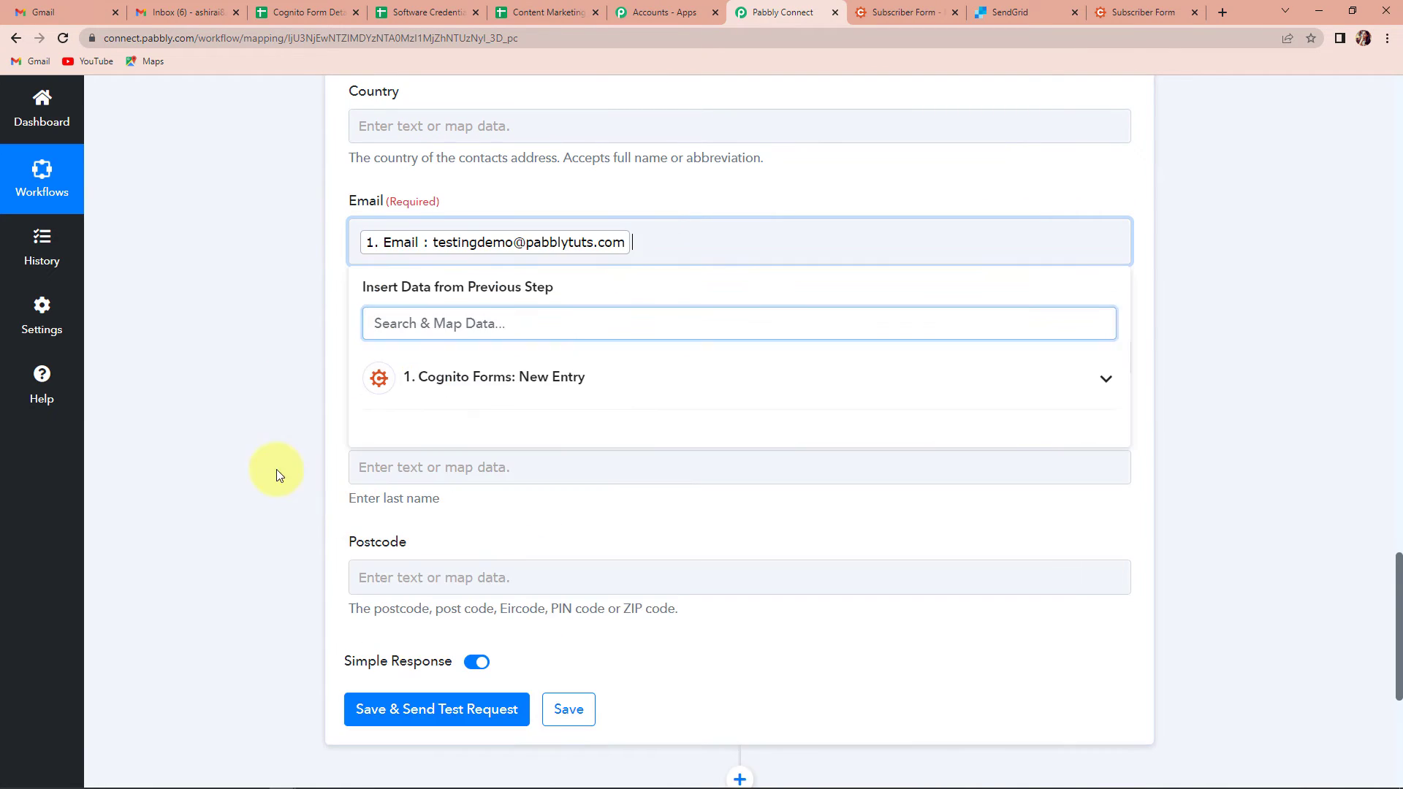
pyautogui.click(258, 454)
# - Map Name First into First Name and Name Last into Last Name
pyautogui.click(396, 367)
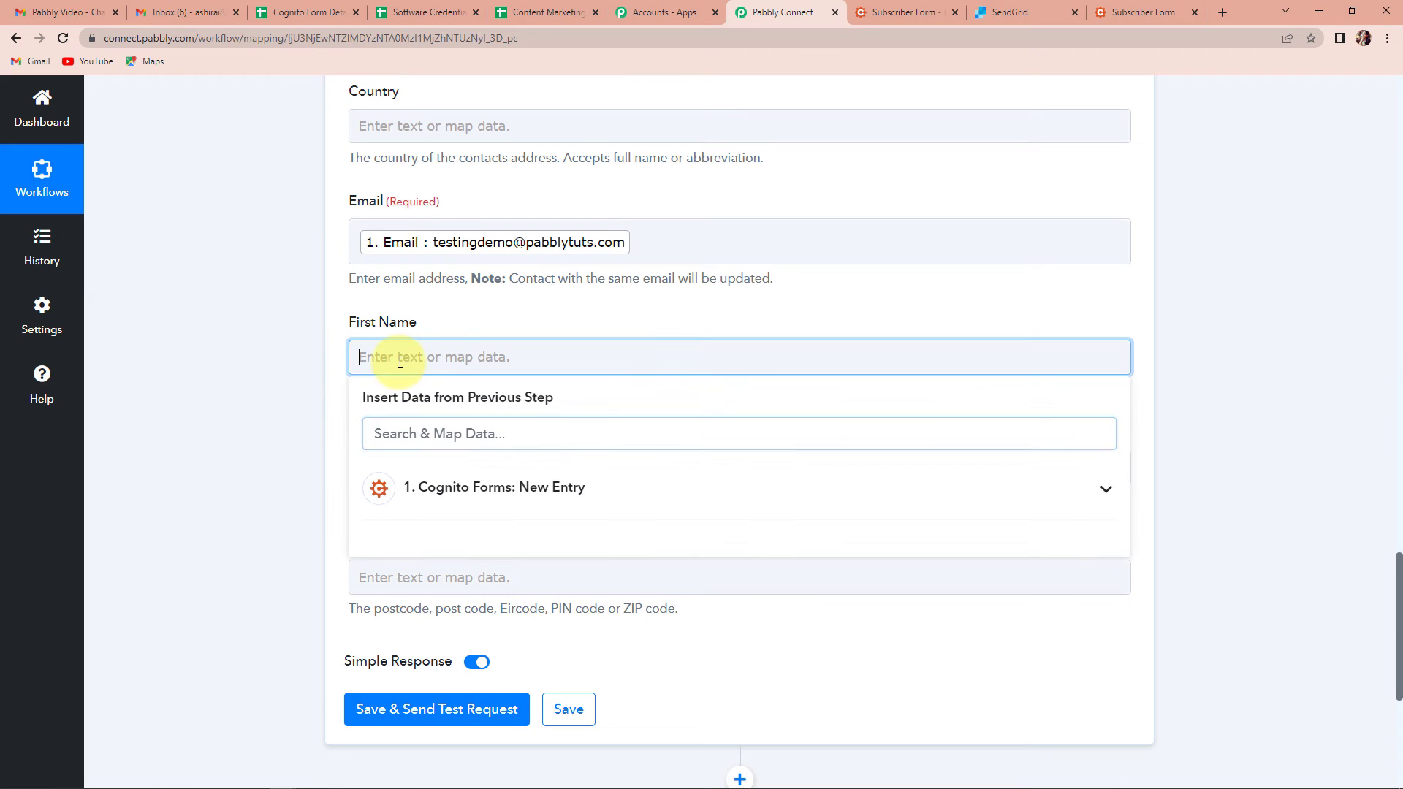
pyautogui.click(407, 487)
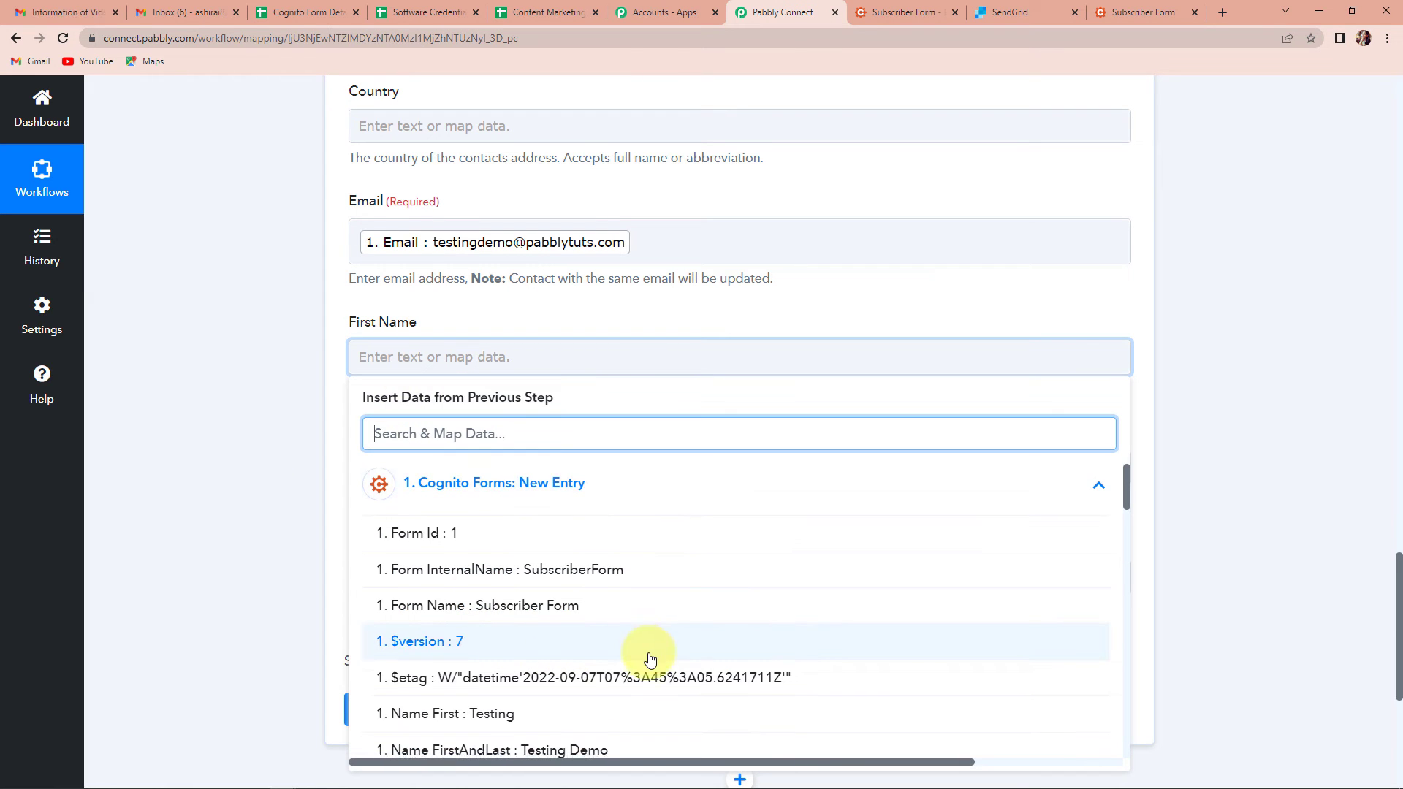
pyautogui.scroll(-2, 540, 584)
pyautogui.click(539, 576)
pyautogui.click(231, 475)
pyautogui.scroll(-1, 231, 474)
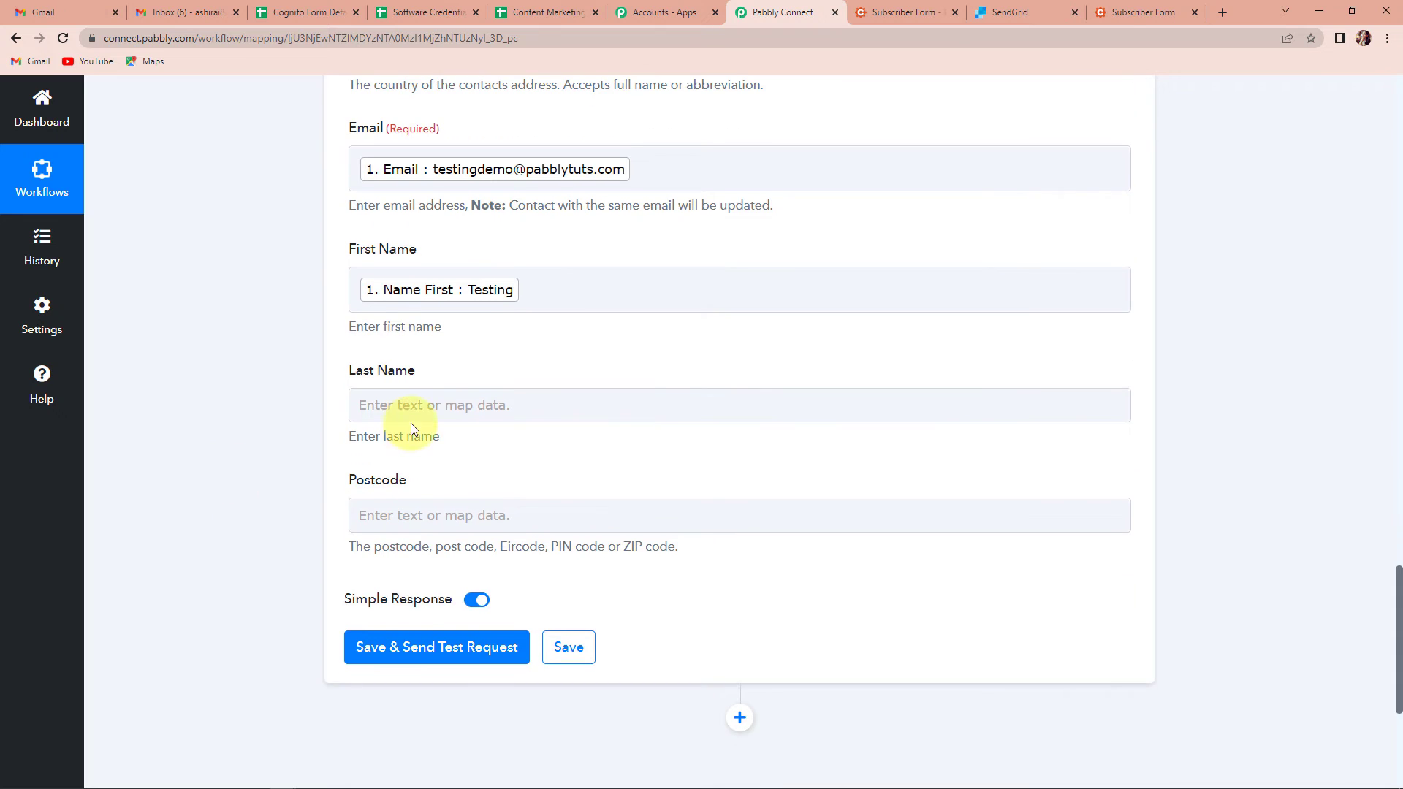
pyautogui.click(431, 406)
pyautogui.click(495, 536)
pyautogui.scroll(-3, 526, 658)
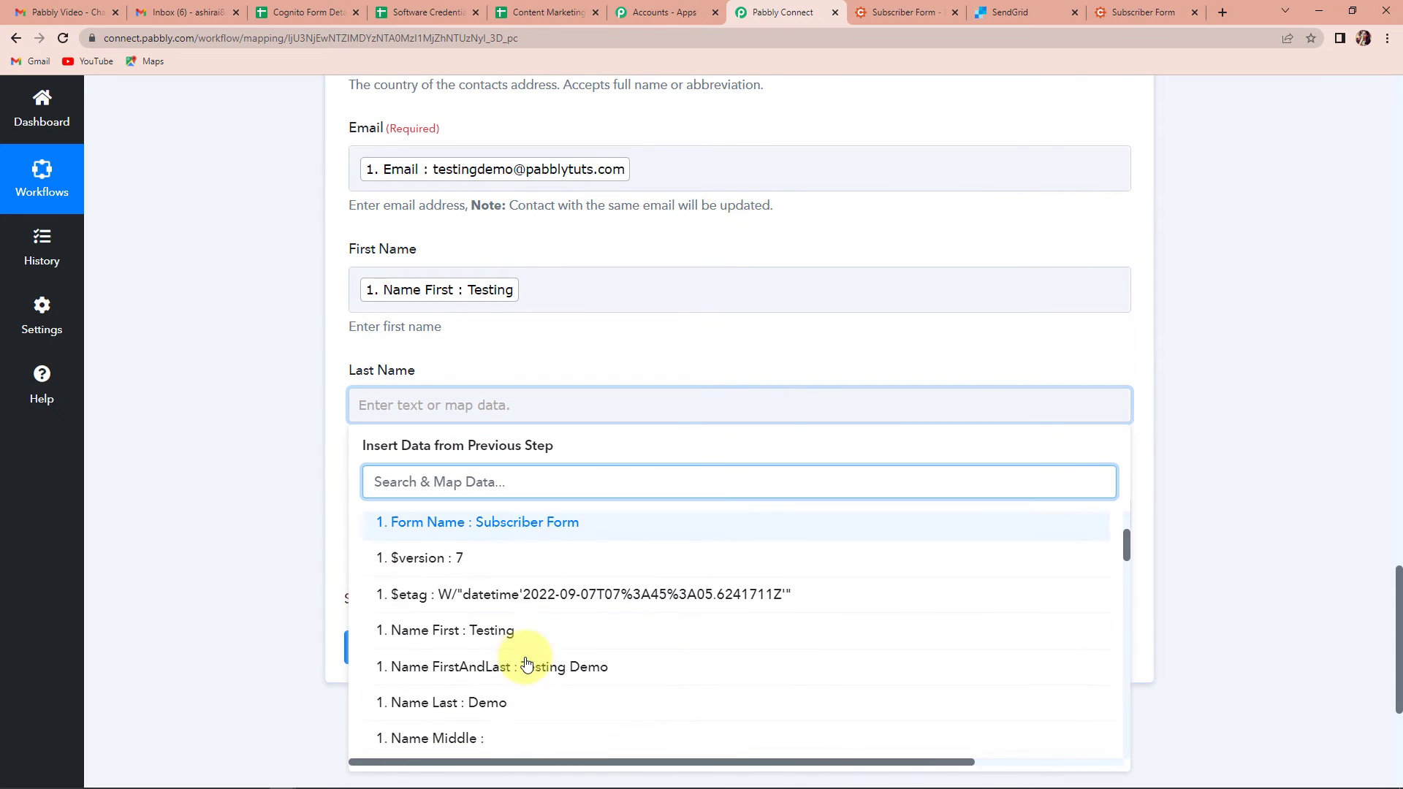
pyautogui.click(516, 689)
pyautogui.click(176, 582)
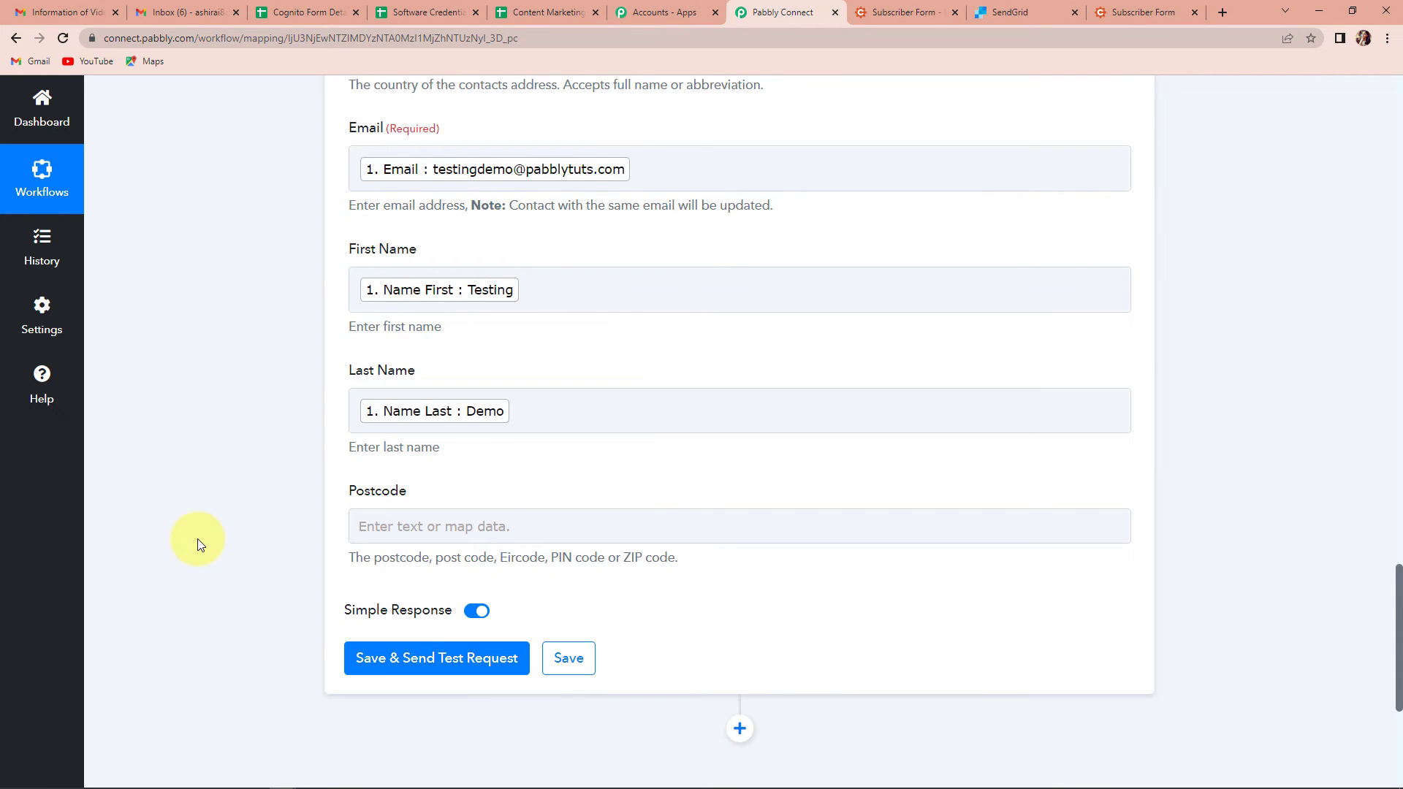
pyautogui.scroll(-1, 205, 537)
# - Map the Cognito entry's Address PostalCode into the Postcode field
pyautogui.click(430, 454)
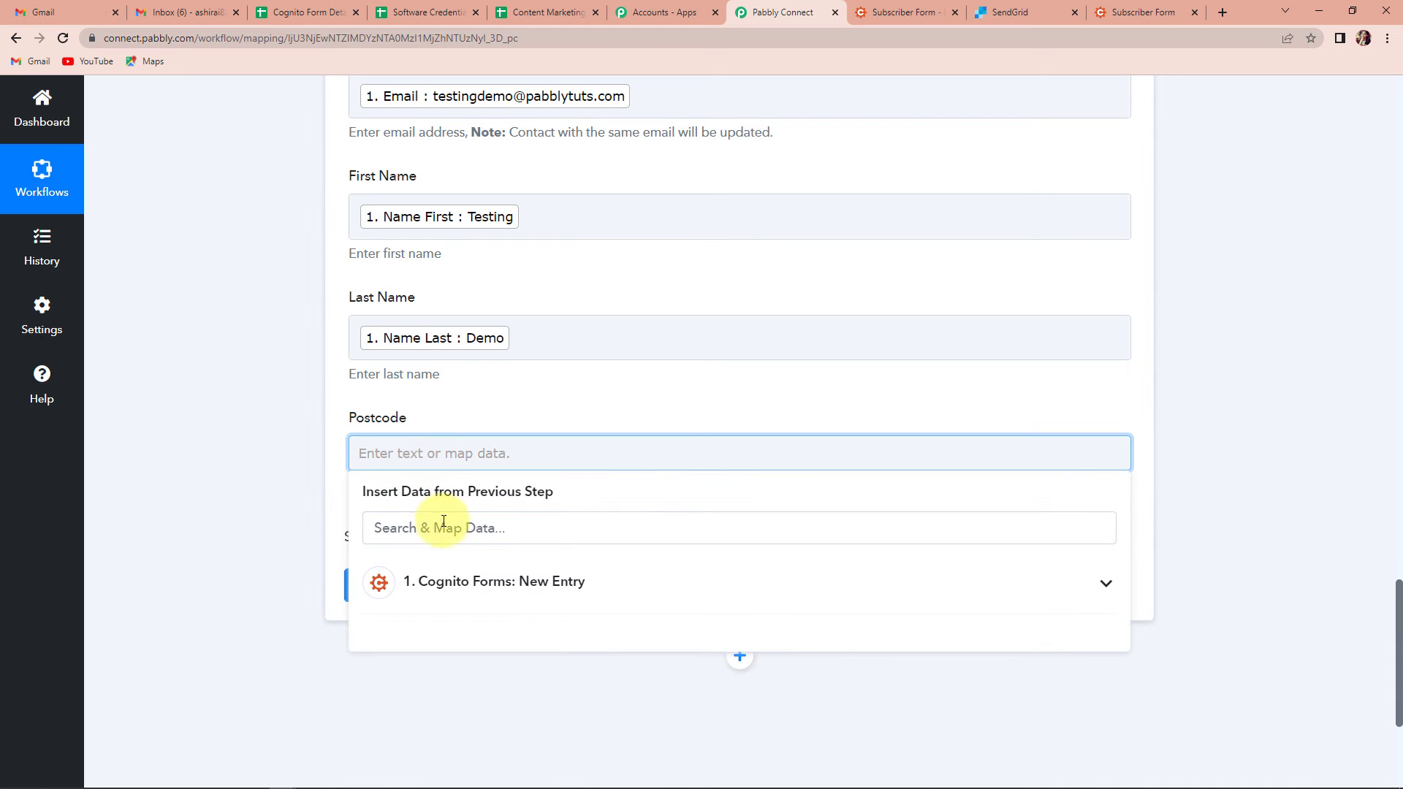
pyautogui.click(464, 578)
pyautogui.scroll(-2, 764, 703)
pyautogui.scroll(-7, 765, 703)
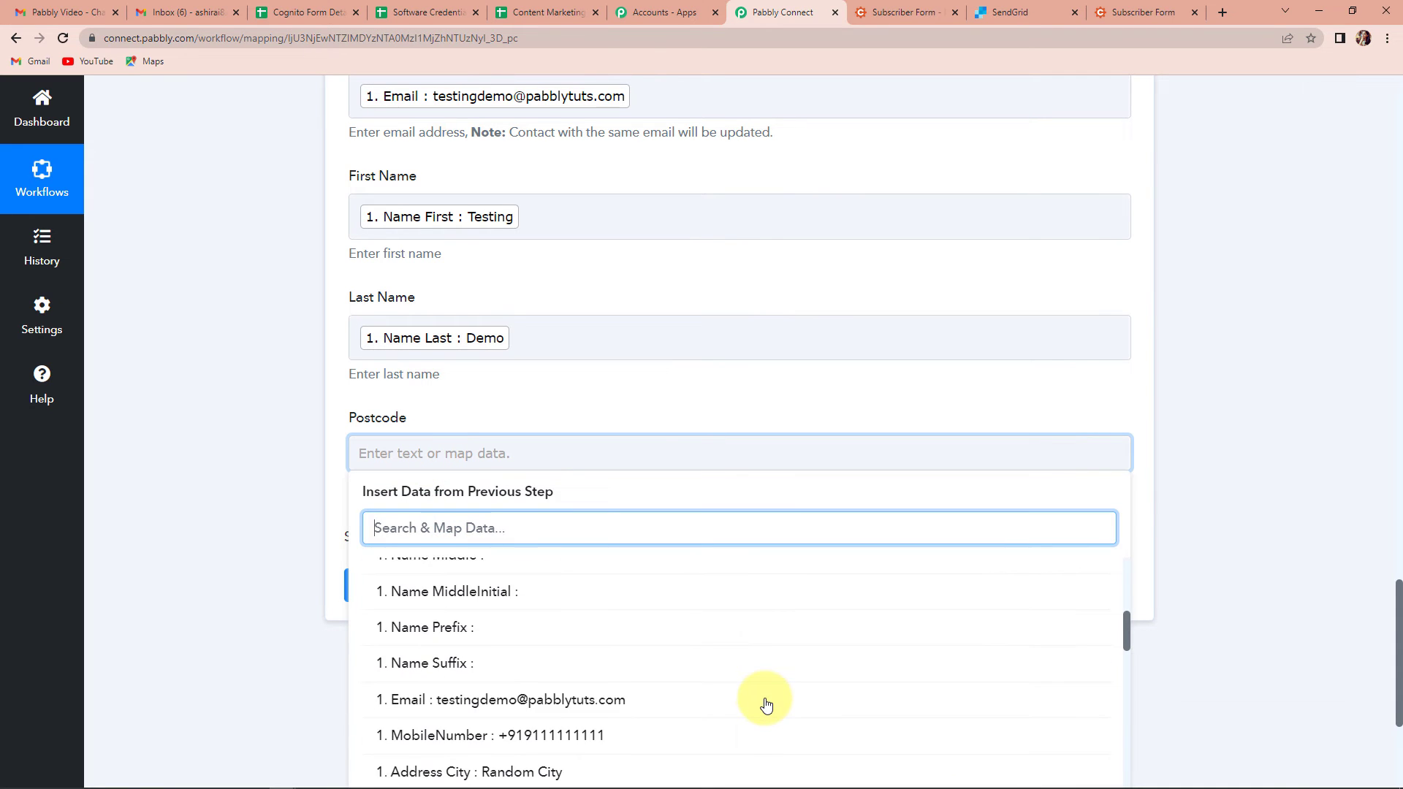
pyautogui.scroll(-3, 765, 704)
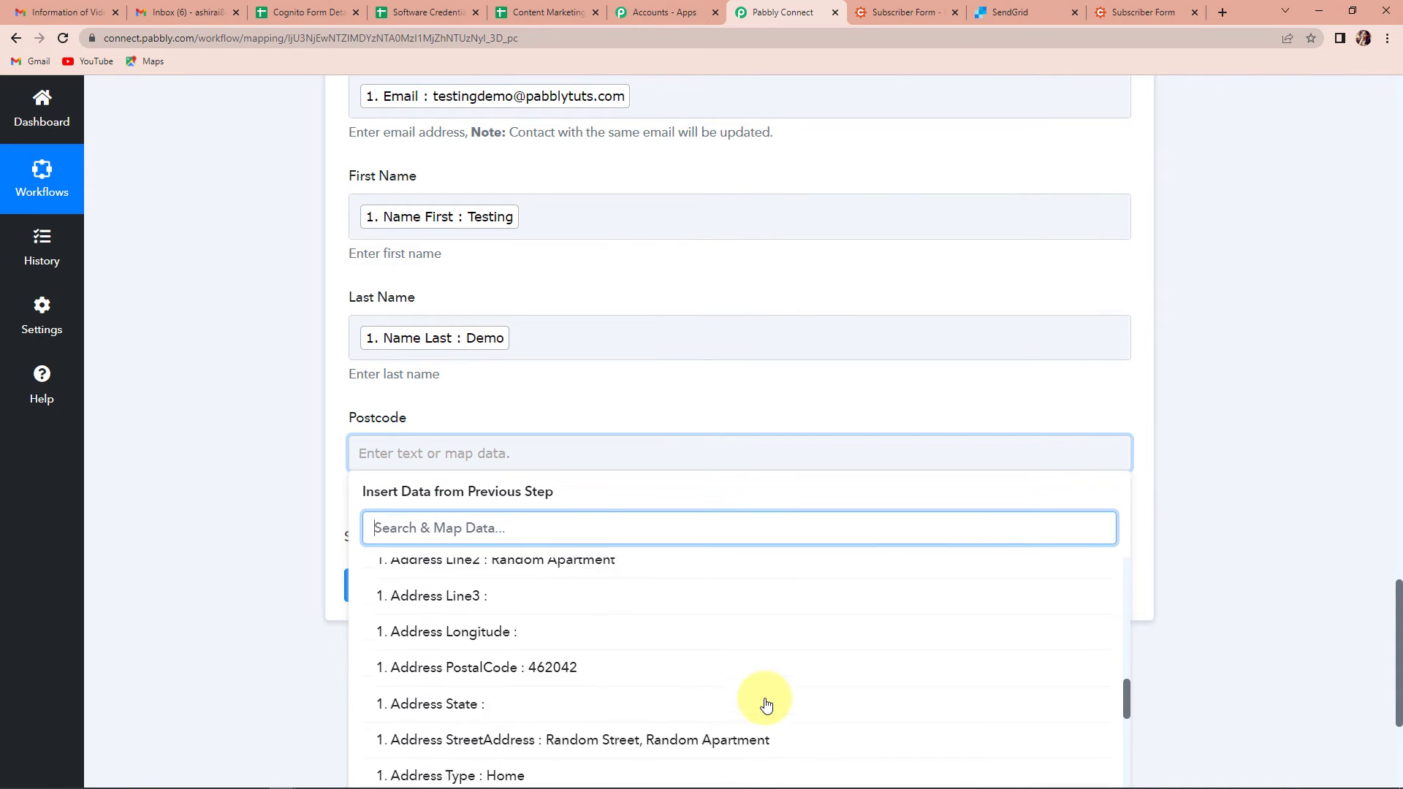
pyautogui.click(564, 625)
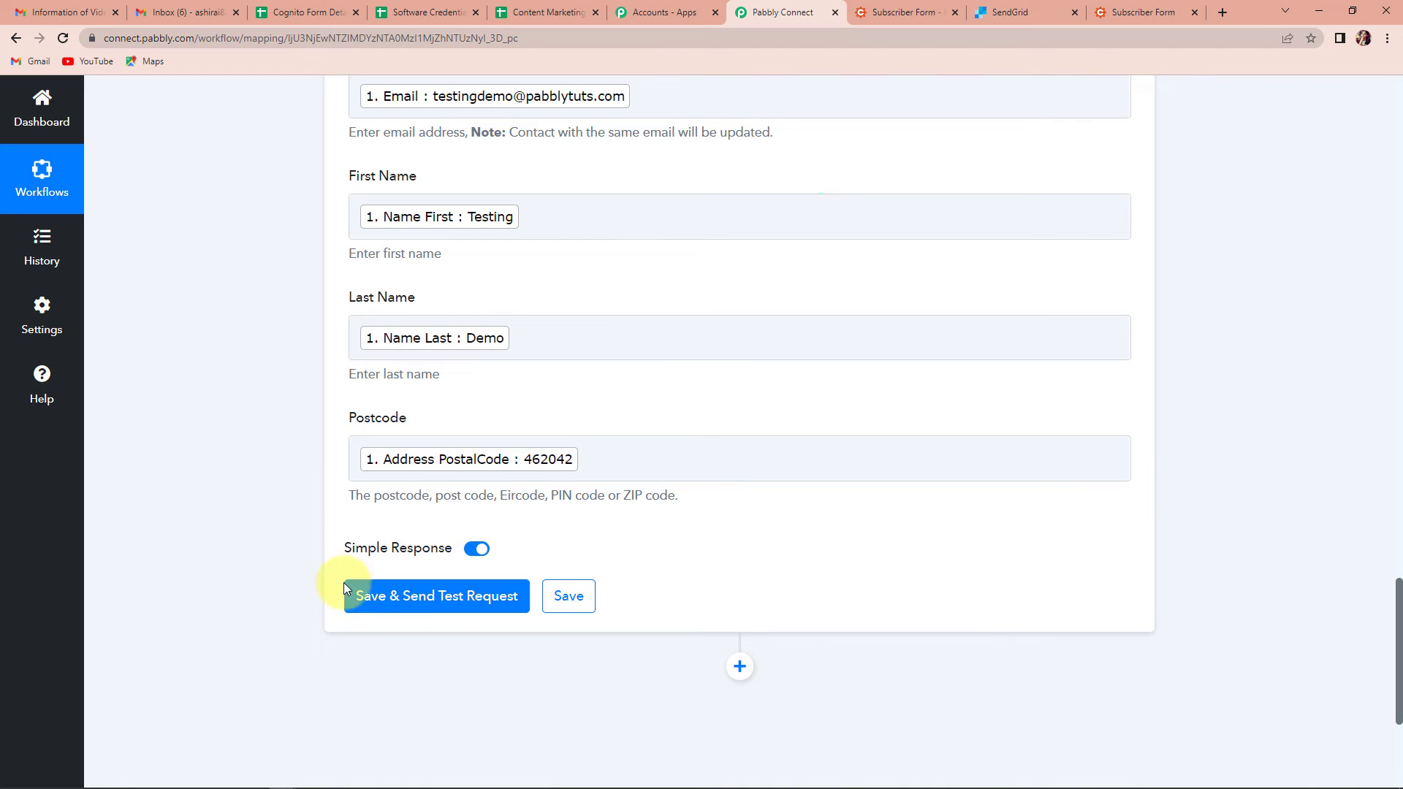
# - Save the SendGrid action, send a test request, and inspect the returned Job Id
pyautogui.click(363, 589)
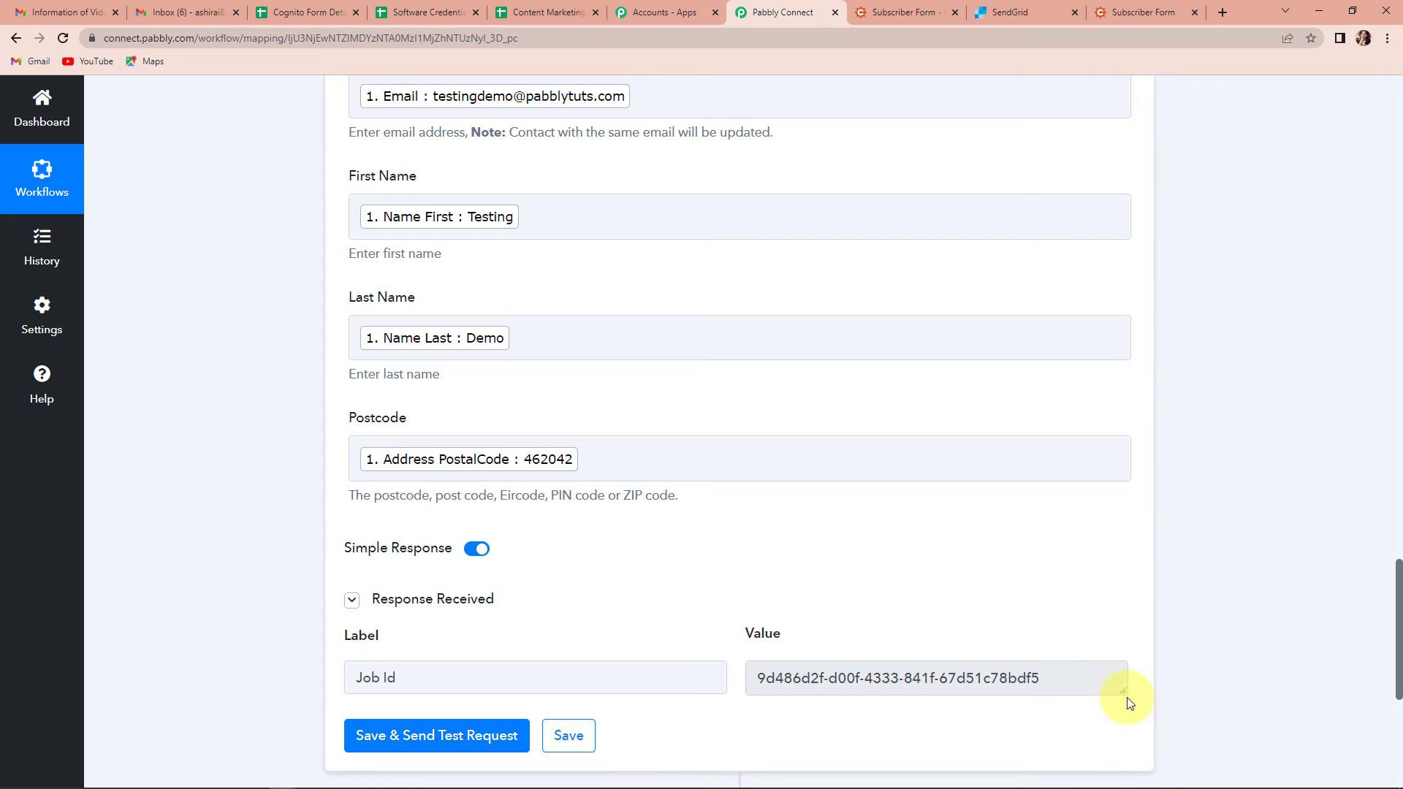
pyautogui.click(1123, 694)
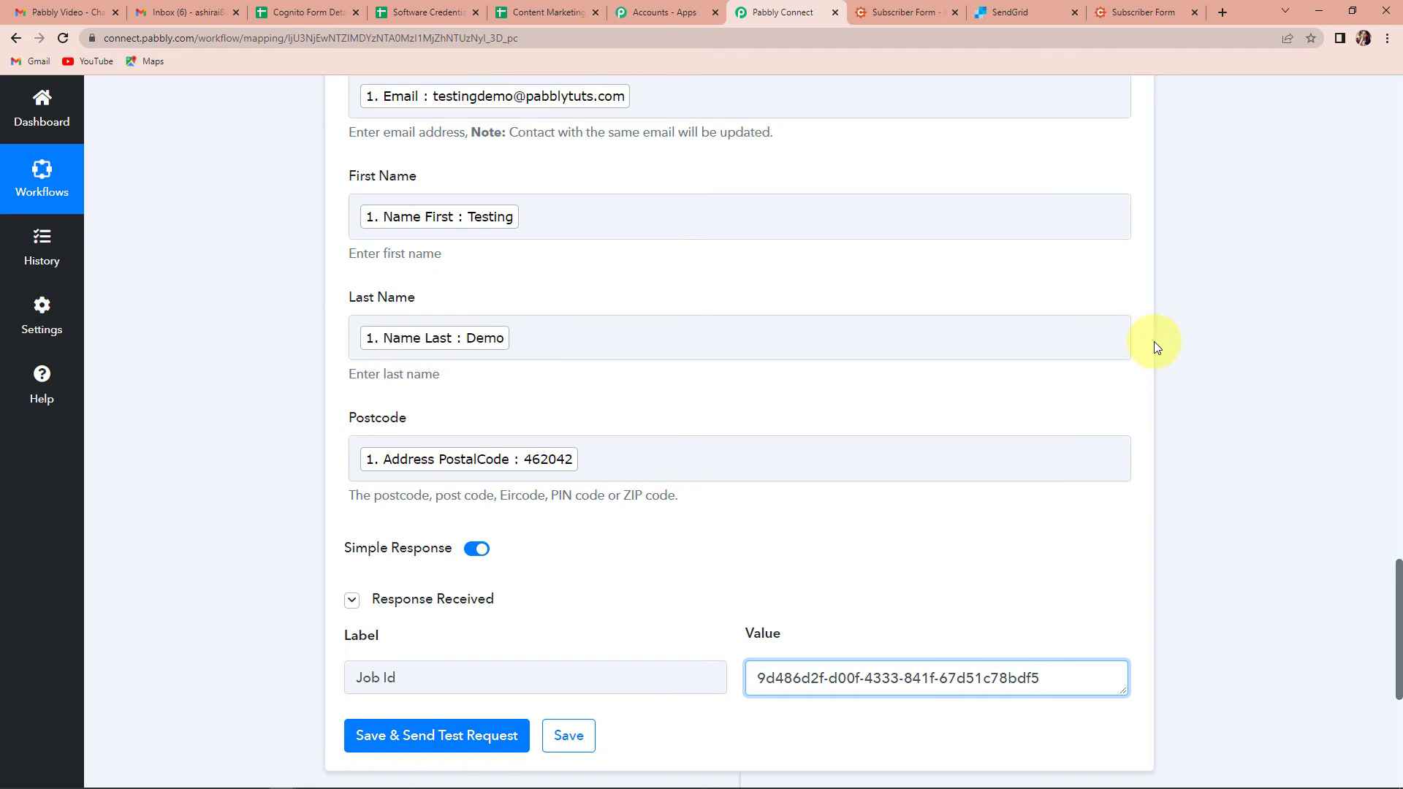
pyautogui.click(1010, 13)
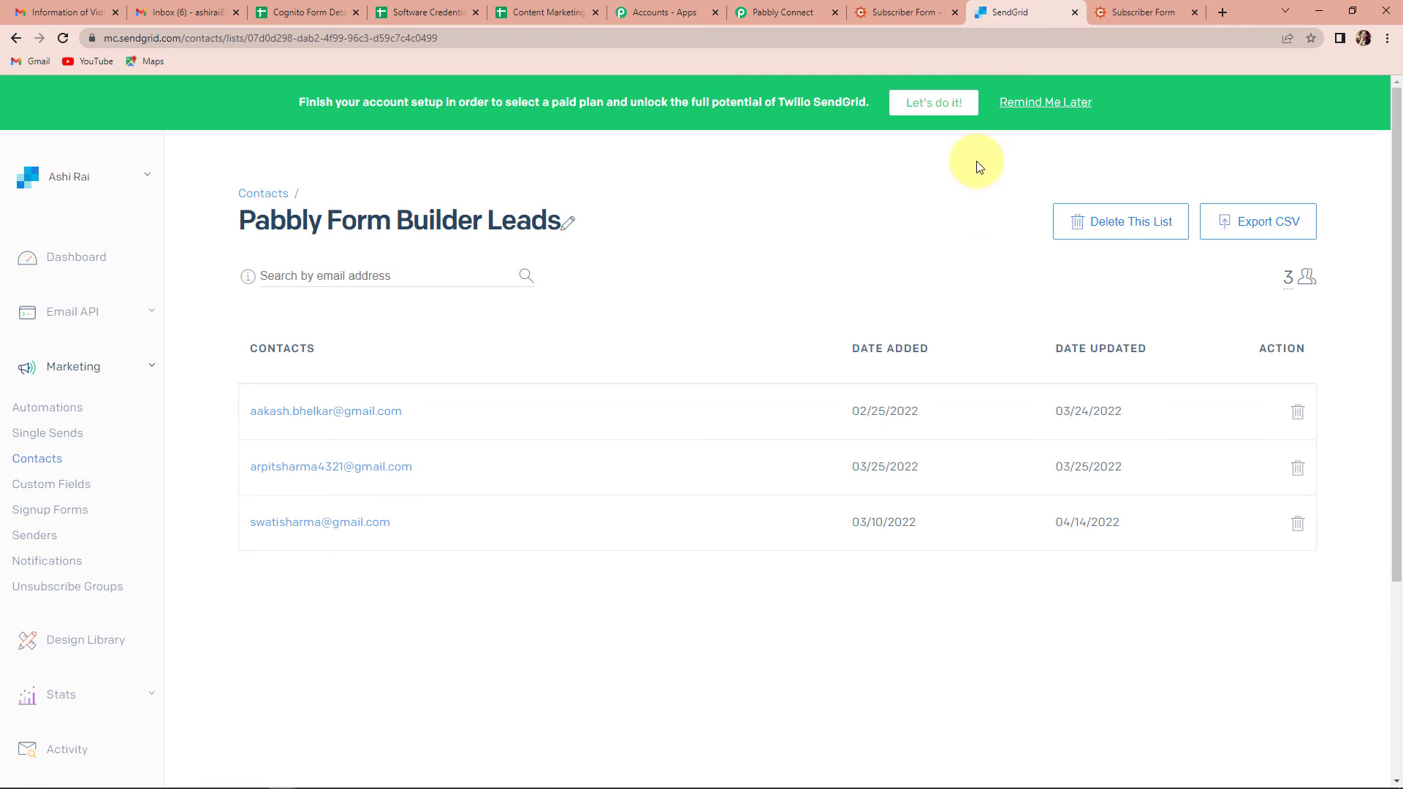
# - Reload the Pabbly Form Builder Leads list to see the fourth contact, then return to the Subscriber Form
pyautogui.click(65, 41)
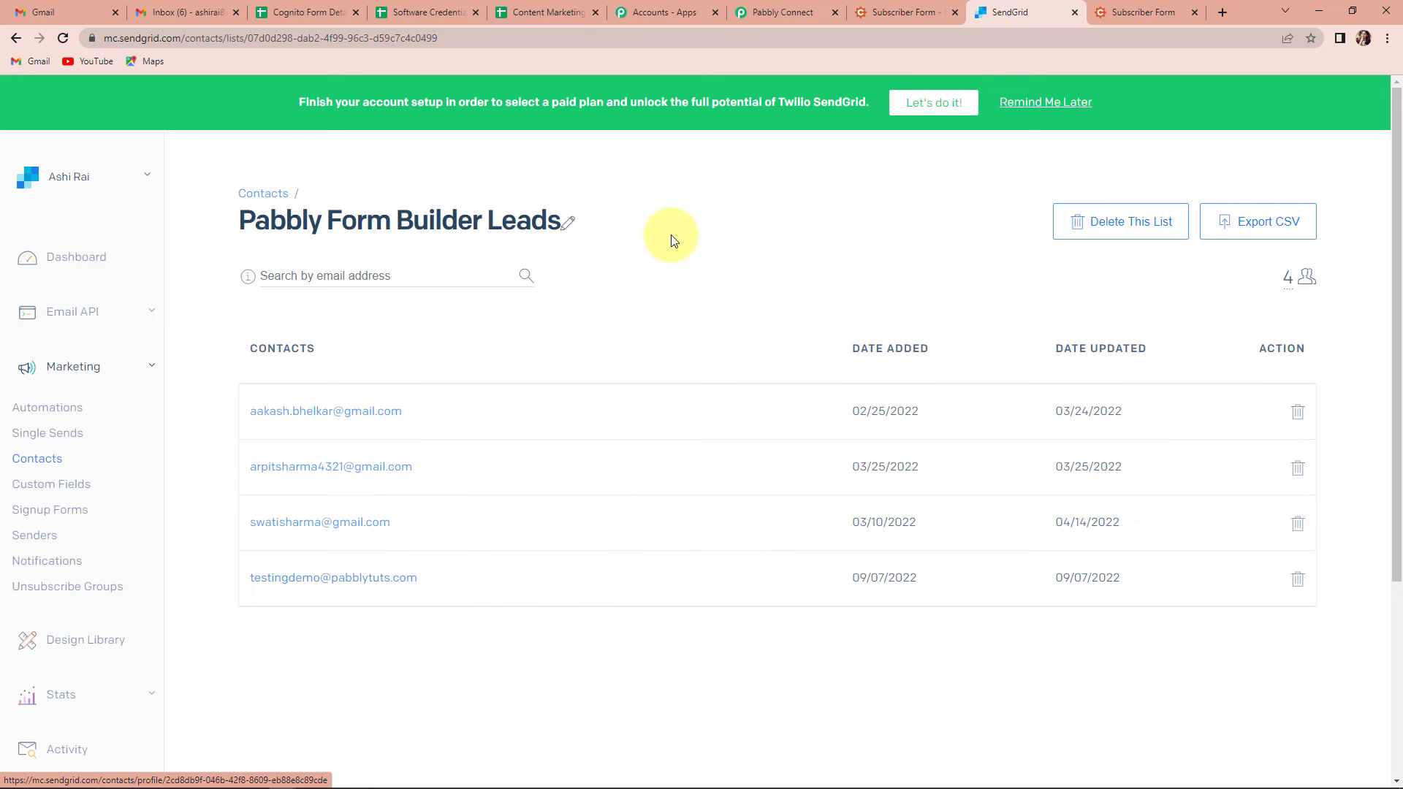
pyautogui.click(909, 9)
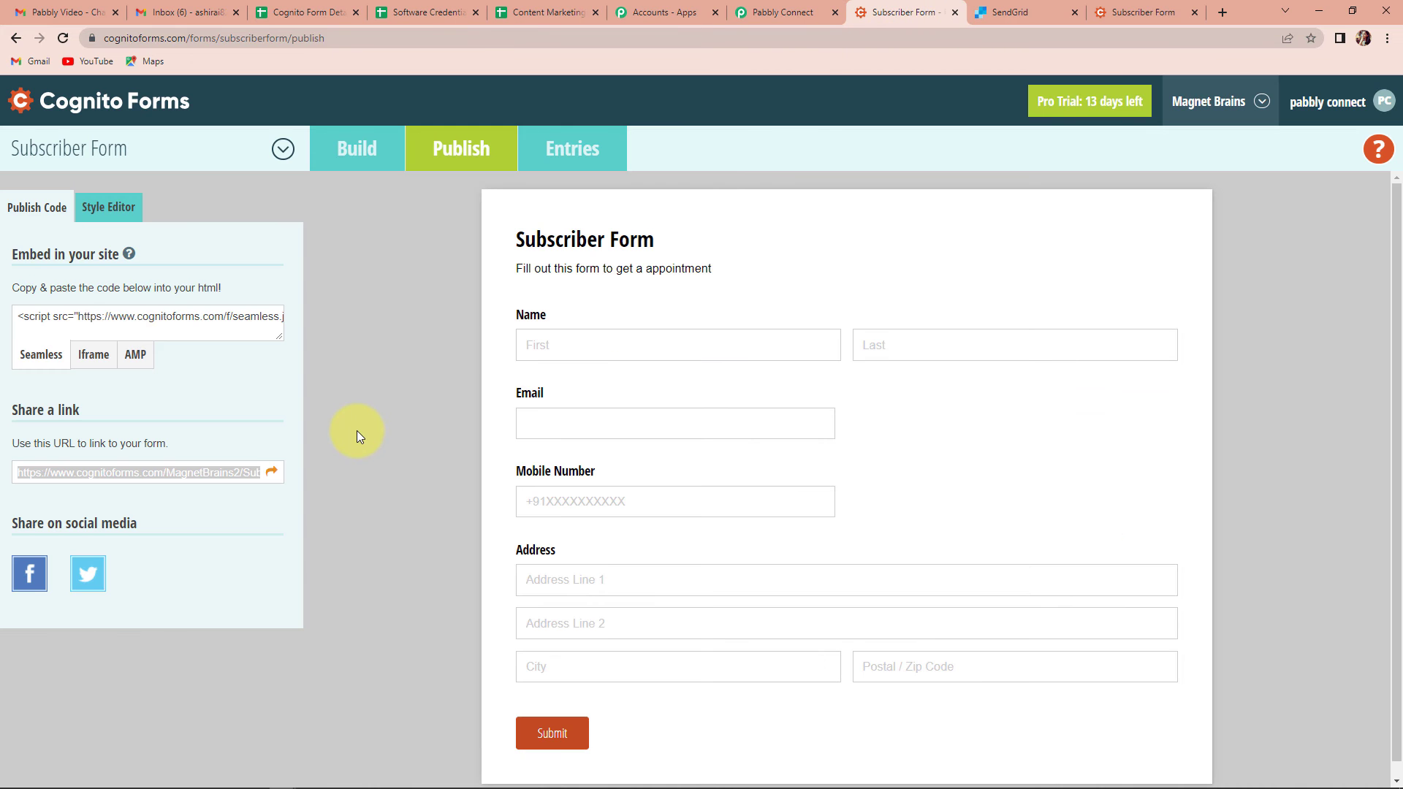
# - Copy the Subscriber Form's share link and open the live form in a new tab
pyautogui.rightClick(105, 476)
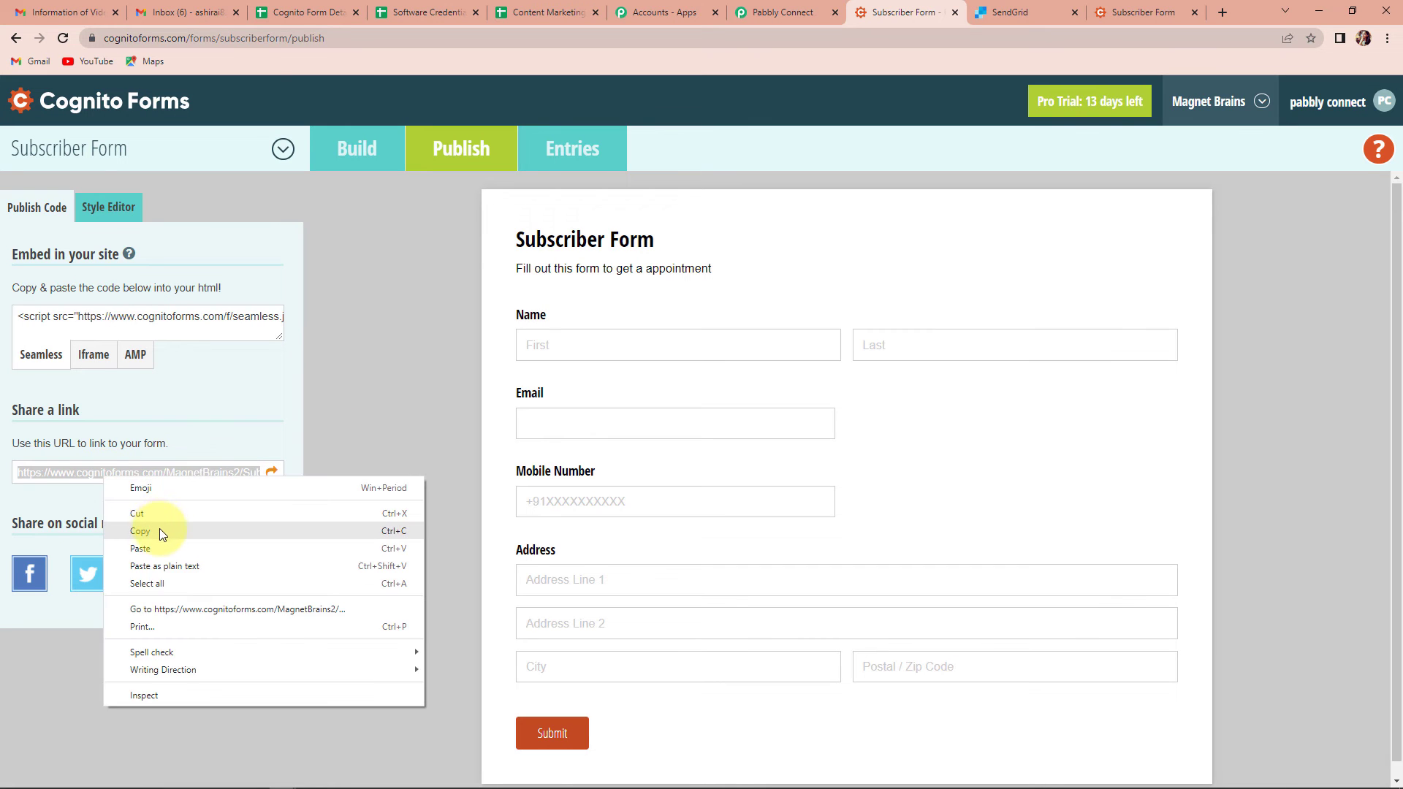
pyautogui.click(156, 532)
pyautogui.click(1193, 12)
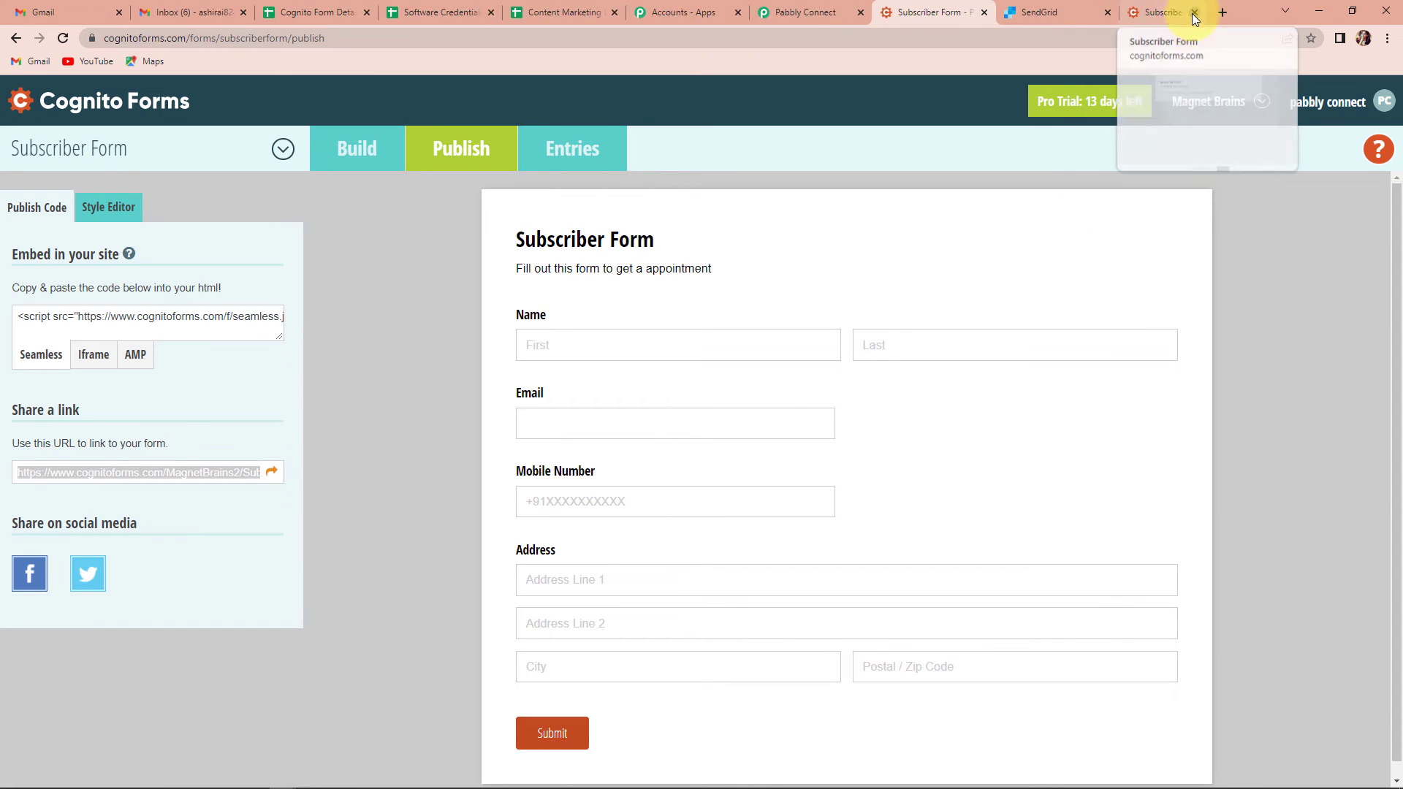
pyautogui.click(1224, 12)
pyautogui.click(1208, 37)
pyautogui.hotkey('ctrl', 'v')
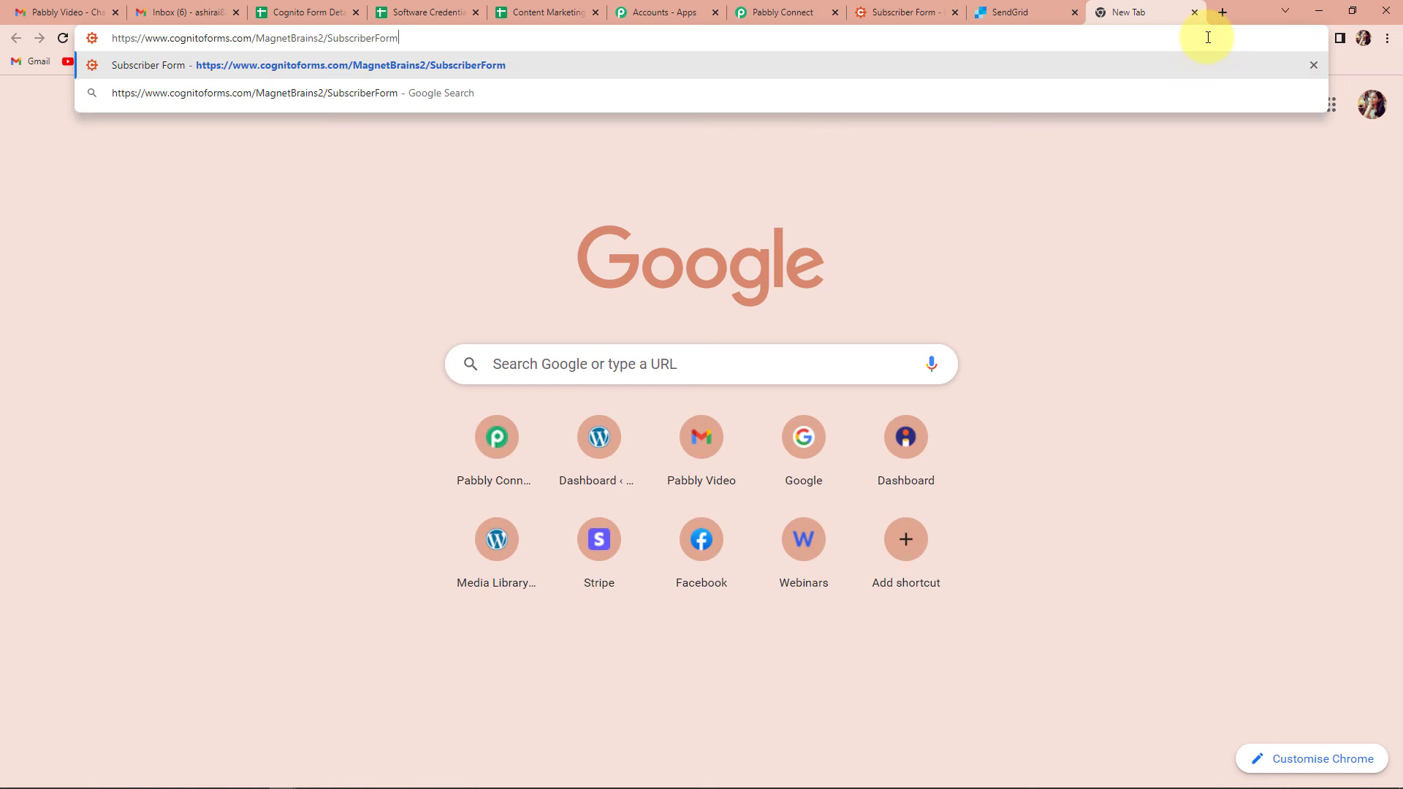
pyautogui.press('Return')
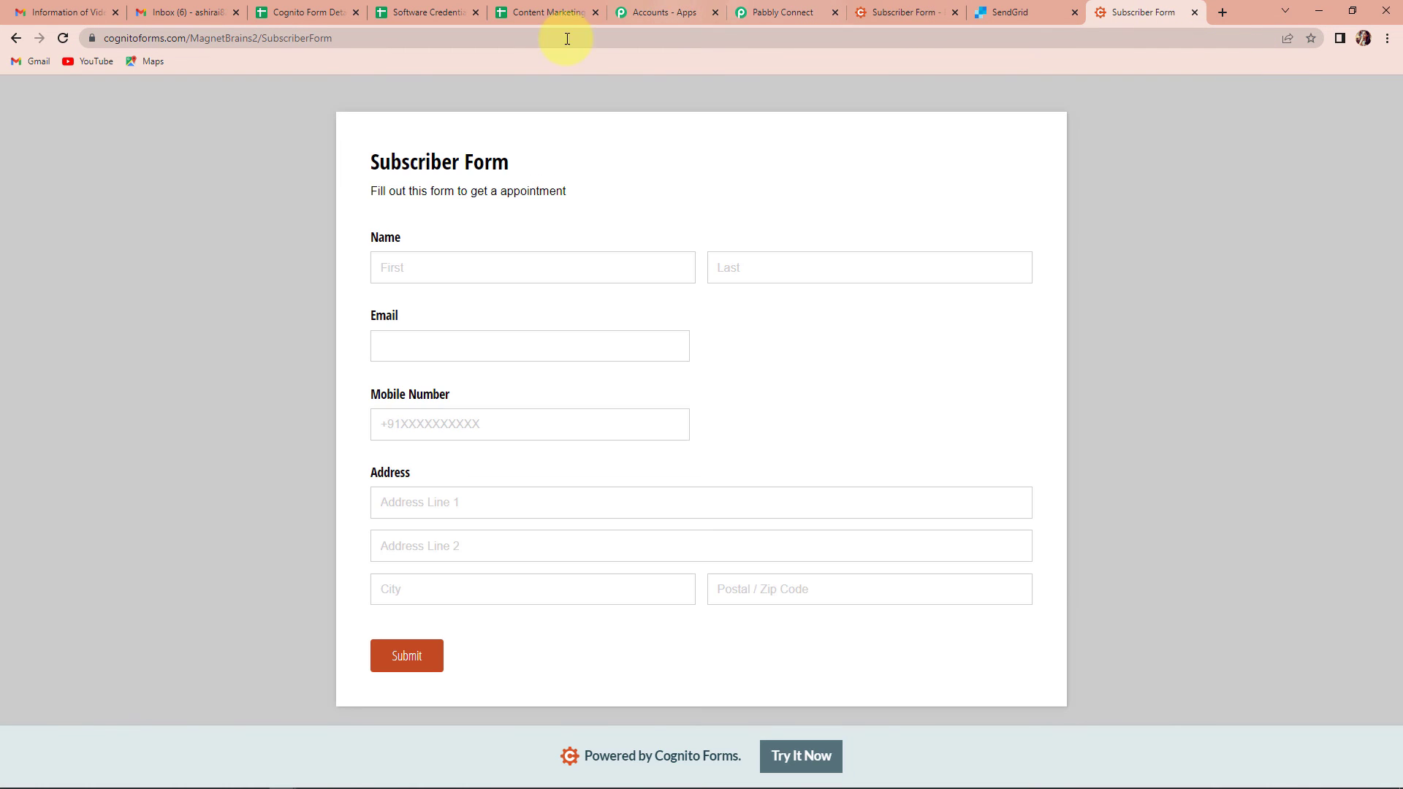
# - Fill in first name, last name, a modified new email, and a mobile number
pyautogui.click(450, 260)
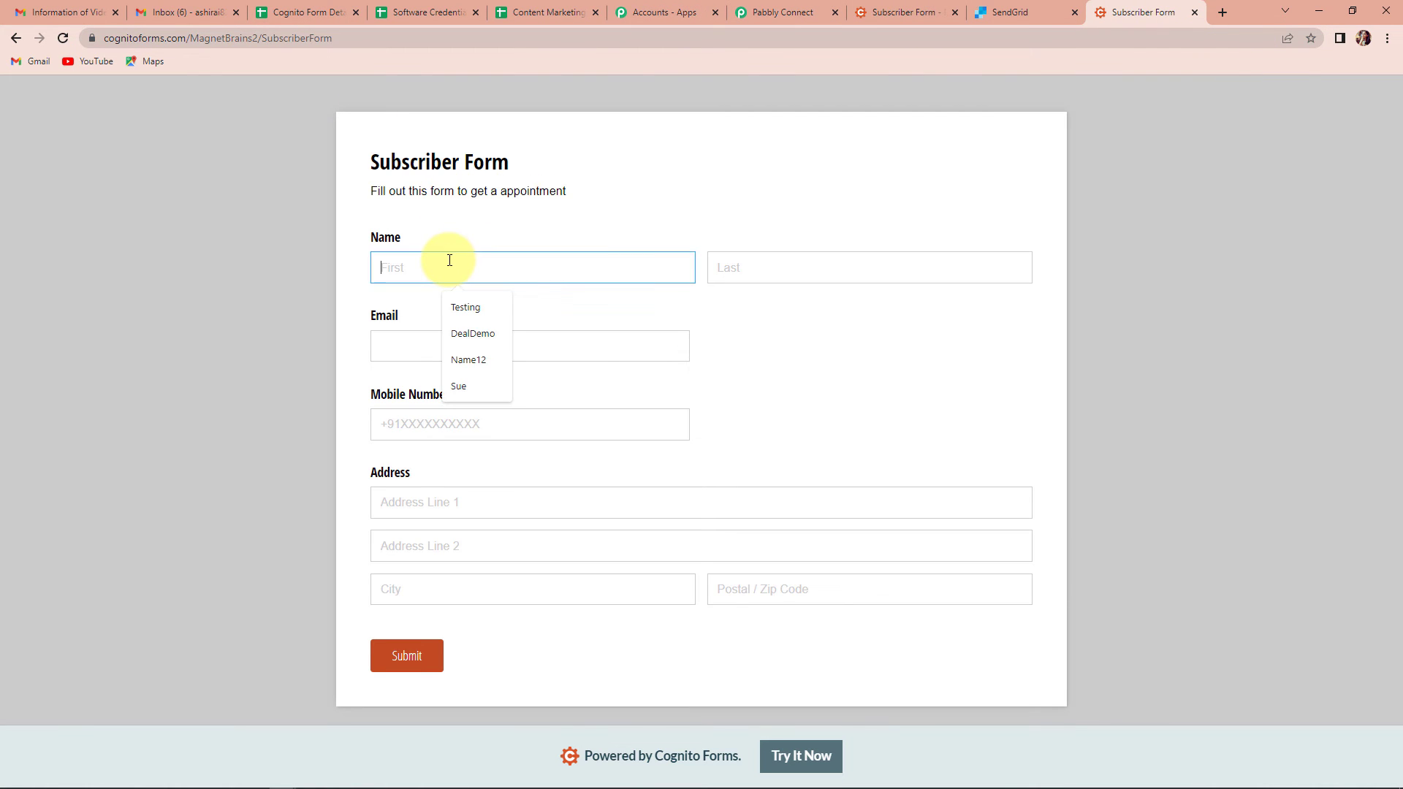
pyautogui.click(477, 333)
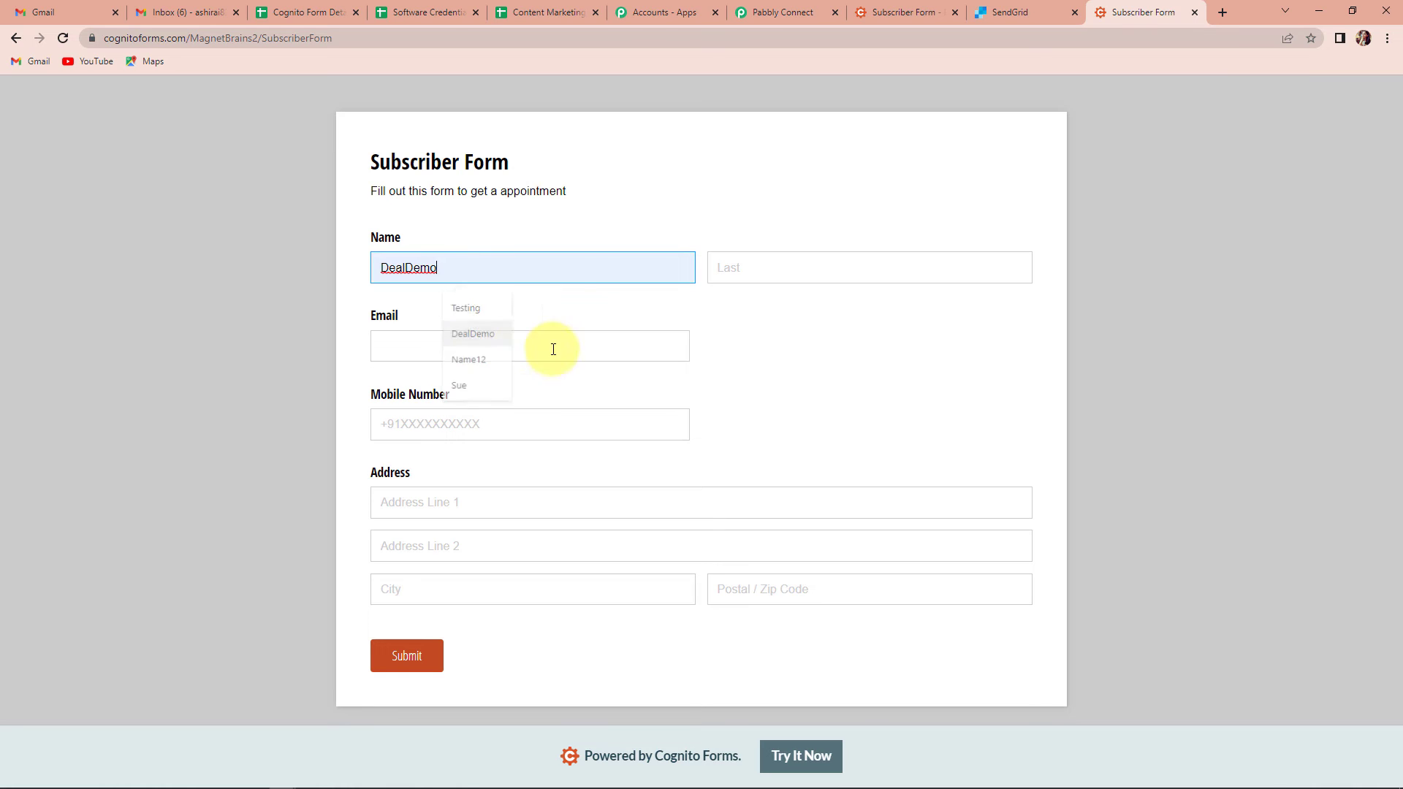
pyautogui.click(841, 255)
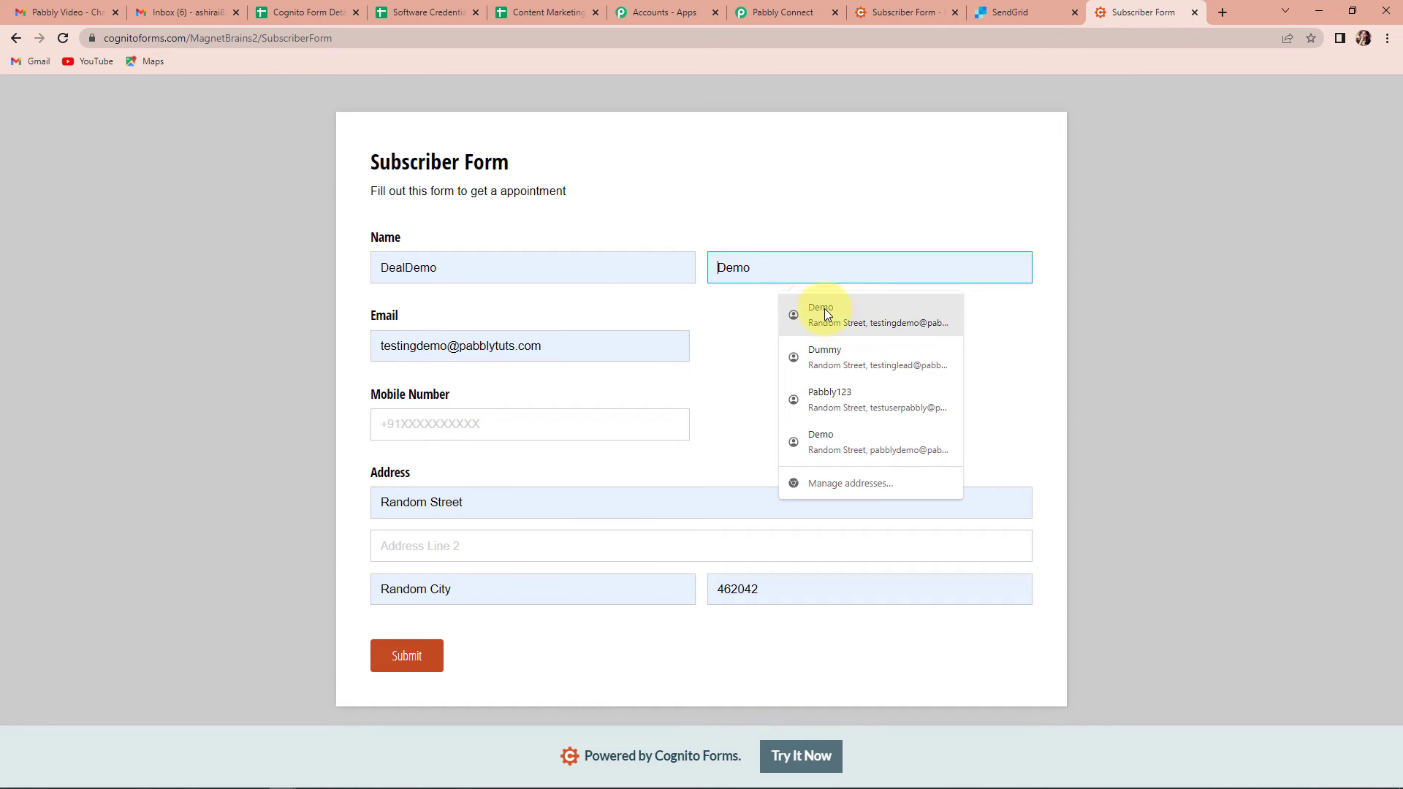
pyautogui.click(822, 399)
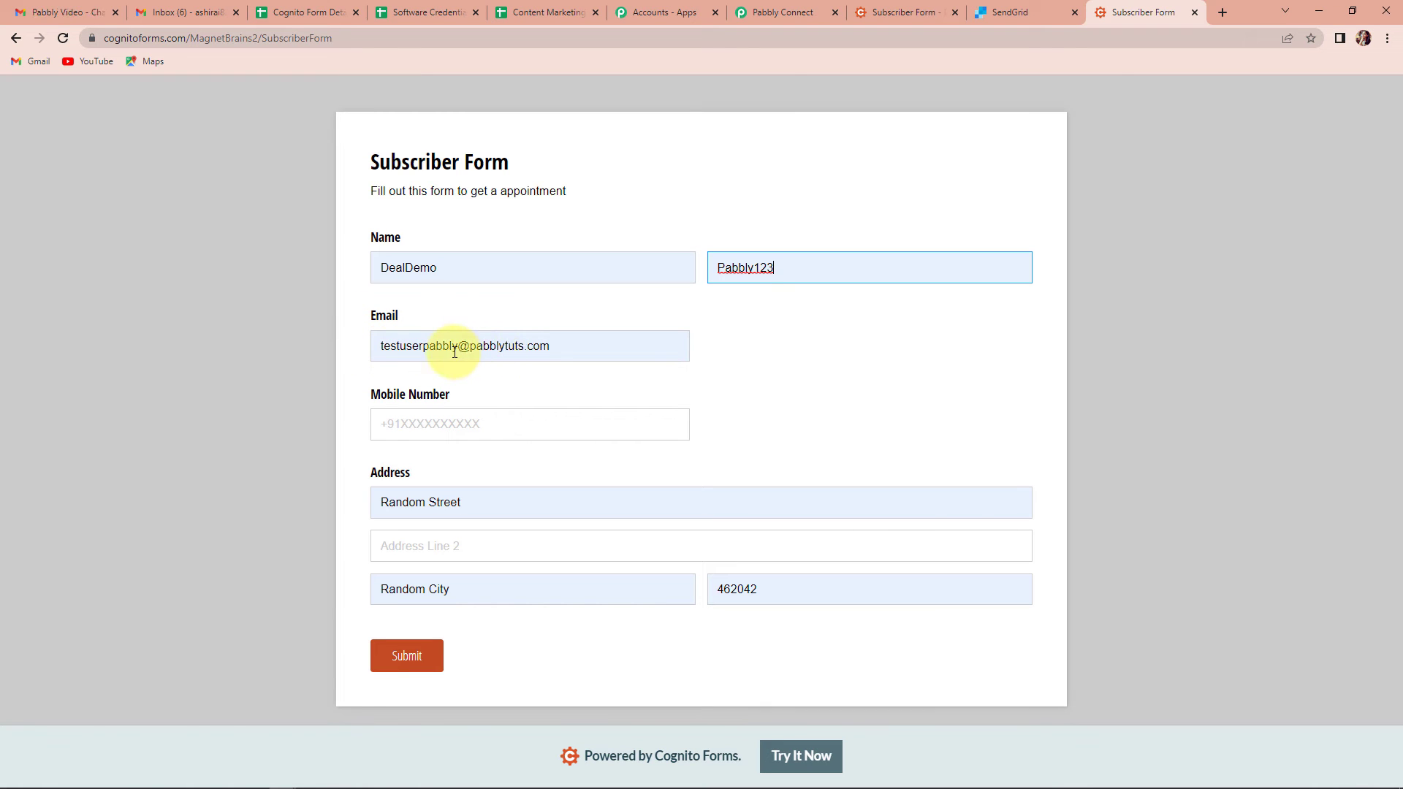
pyautogui.click(452, 346)
pyautogui.click(462, 394)
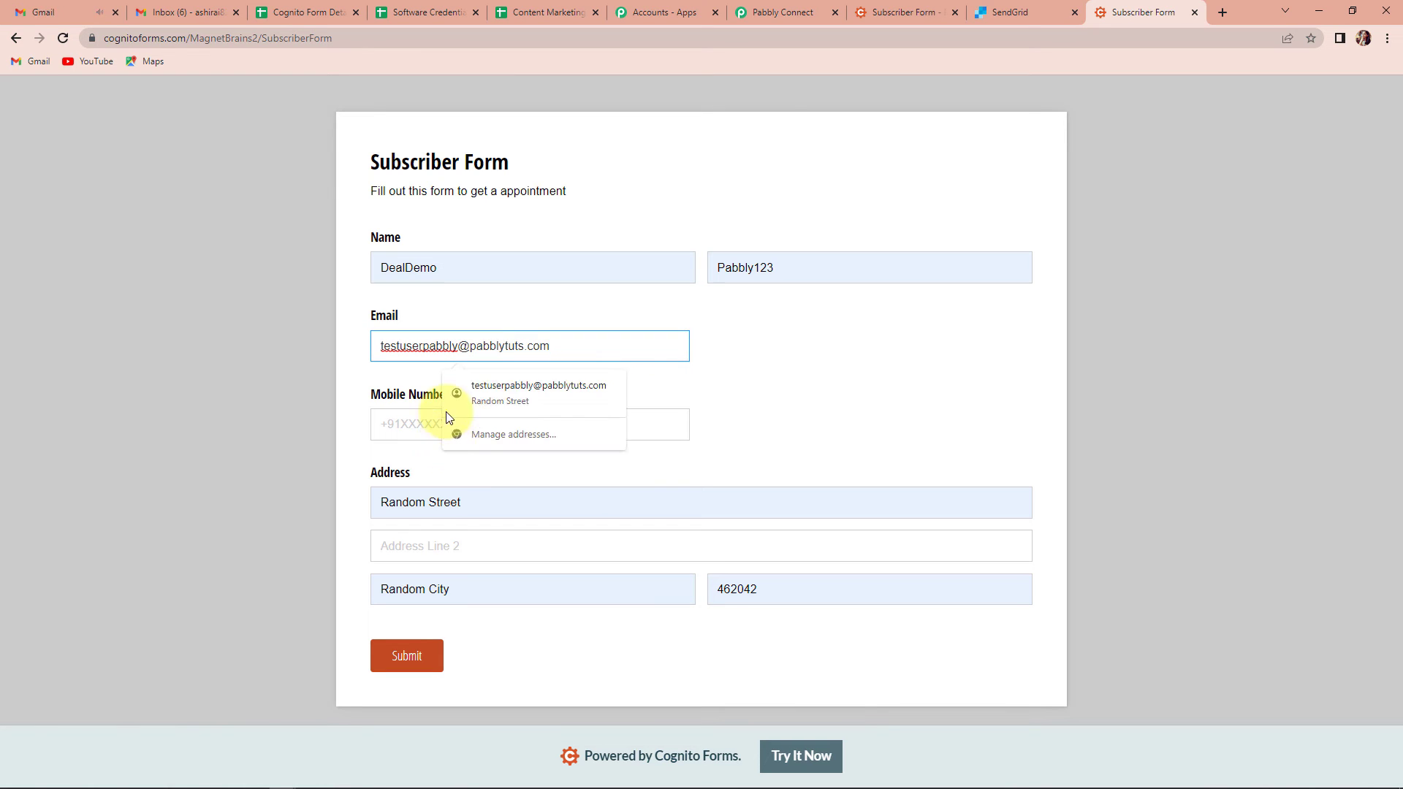
pyautogui.click(459, 348)
pyautogui.write('1')
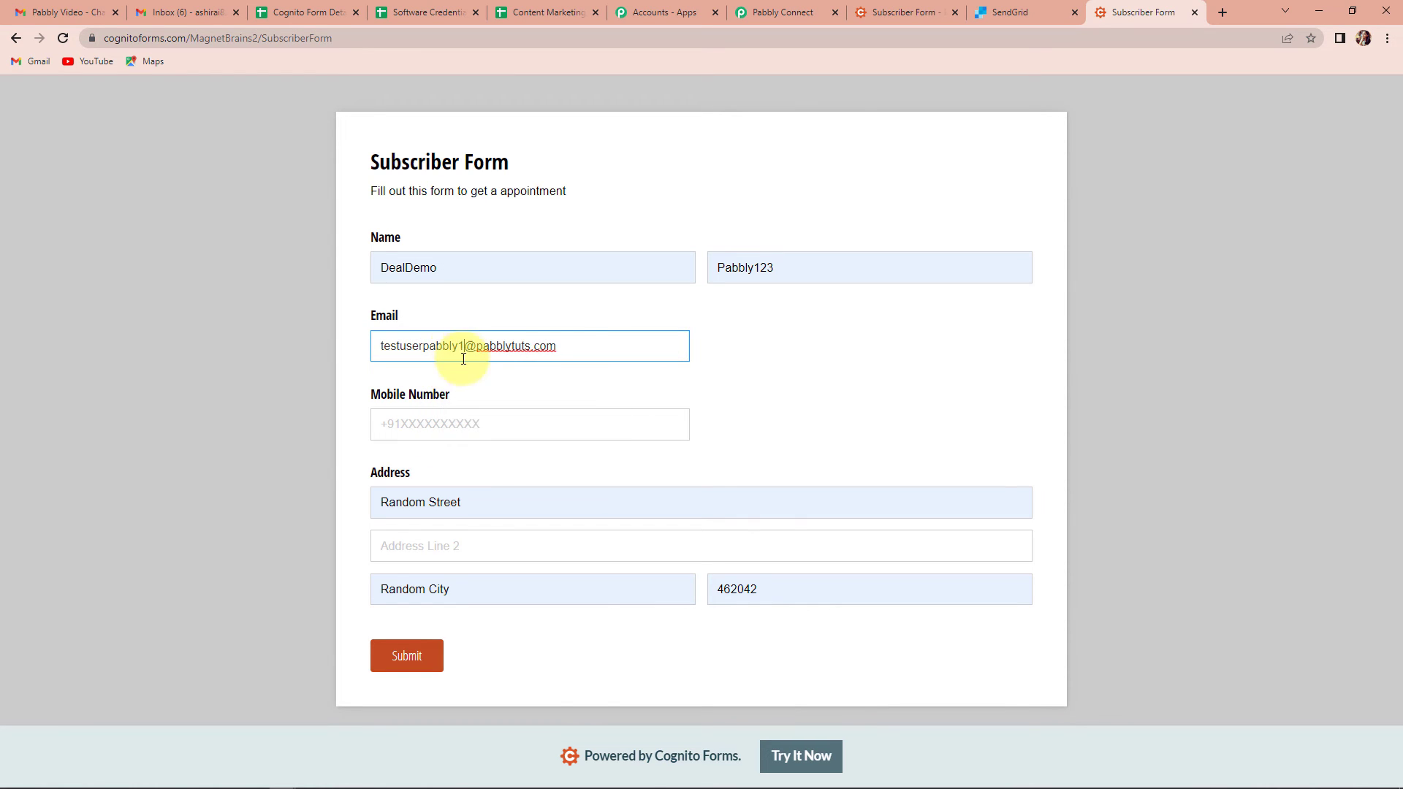
pyautogui.click(453, 423)
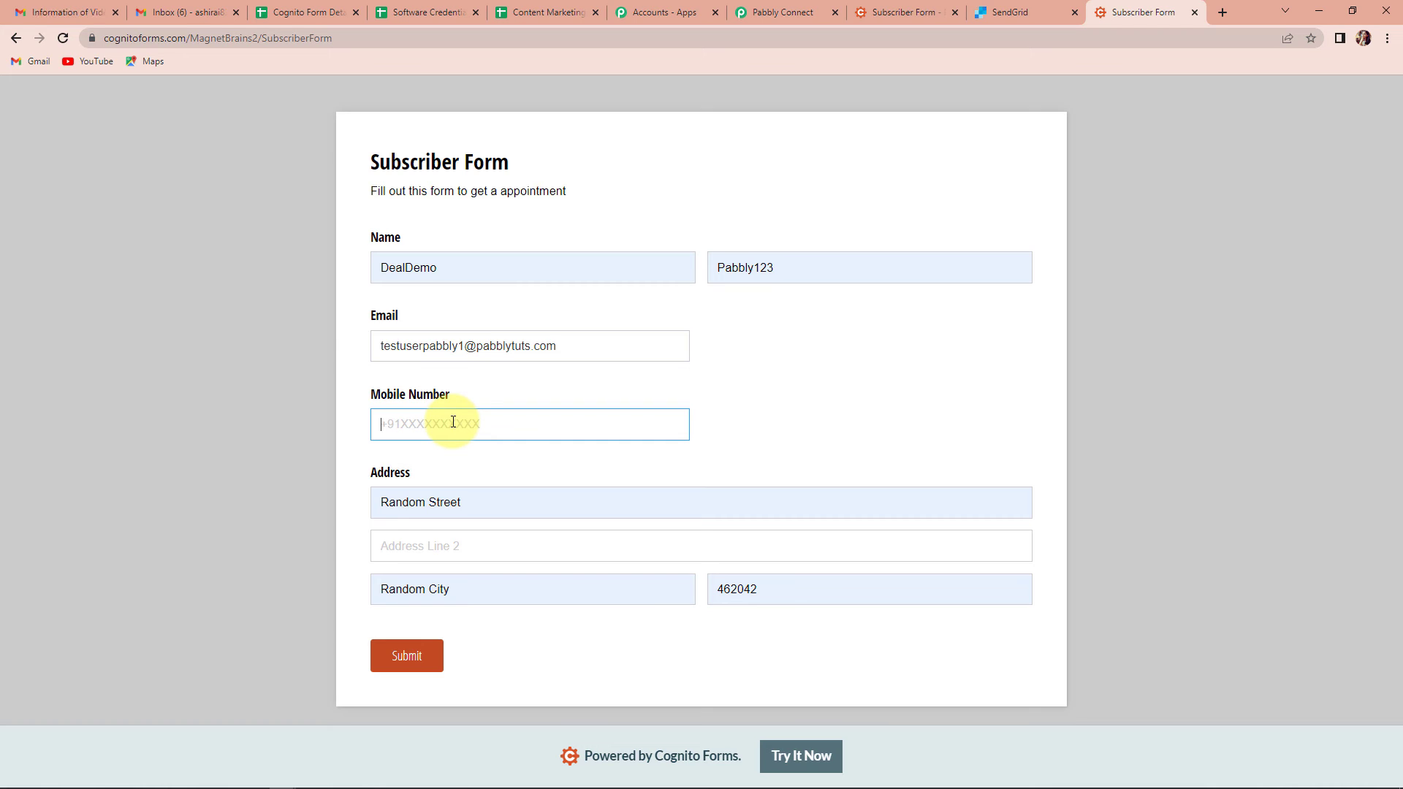
pyautogui.write('+919111111111')
# - Enter 'Dummy Address' and 'Dummy Apartmen' as address lines and submit the form
pyautogui.click(428, 510)
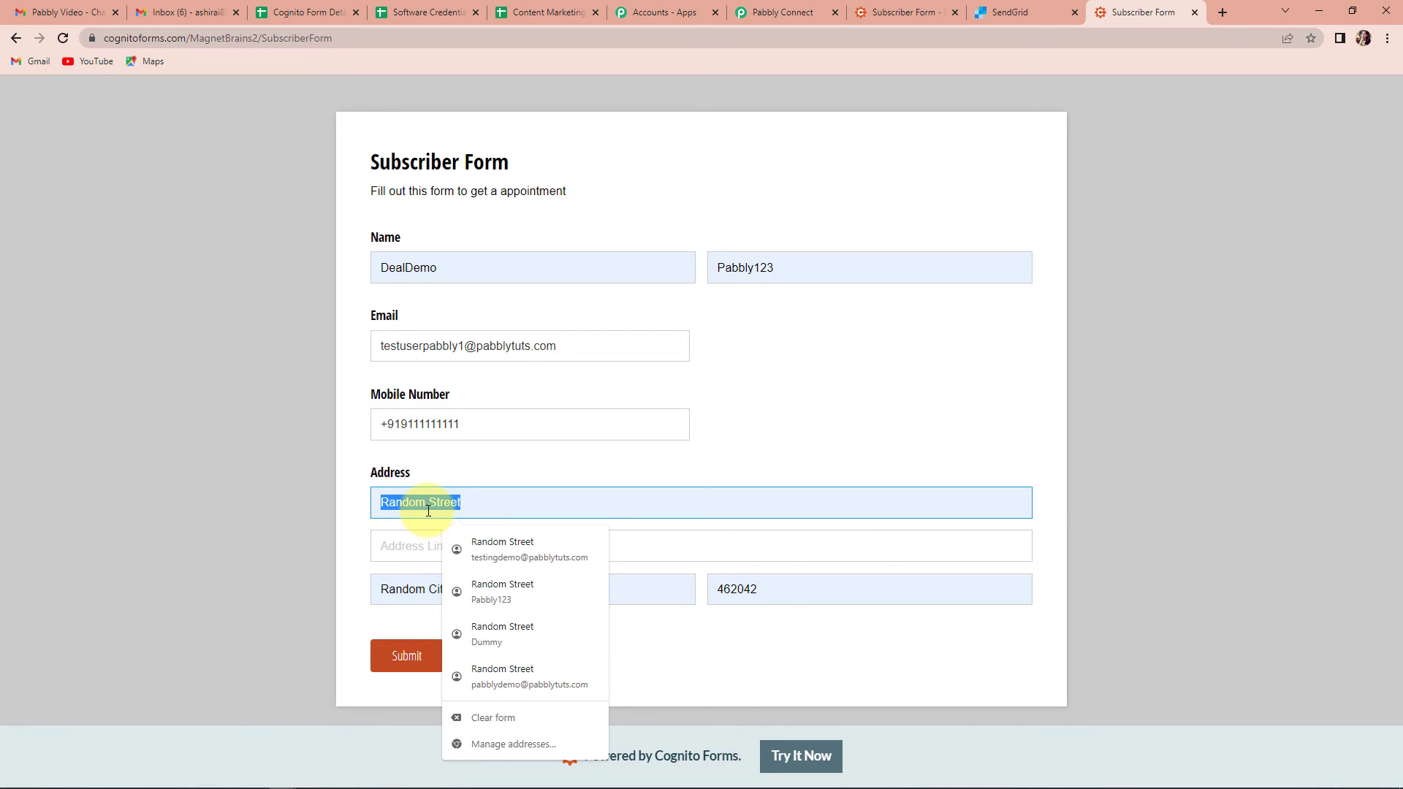
pyautogui.write('Dummy ')
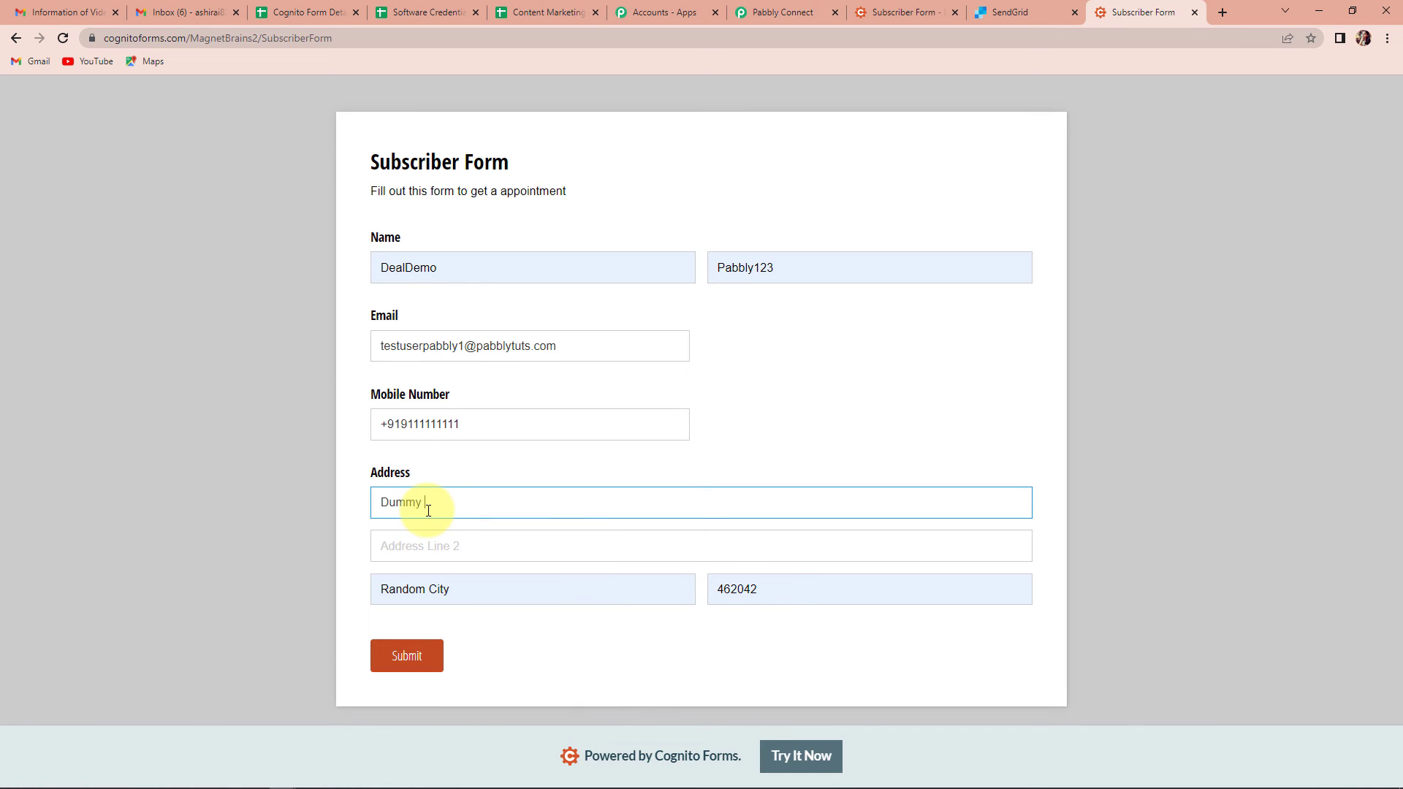
pyautogui.write('Address')
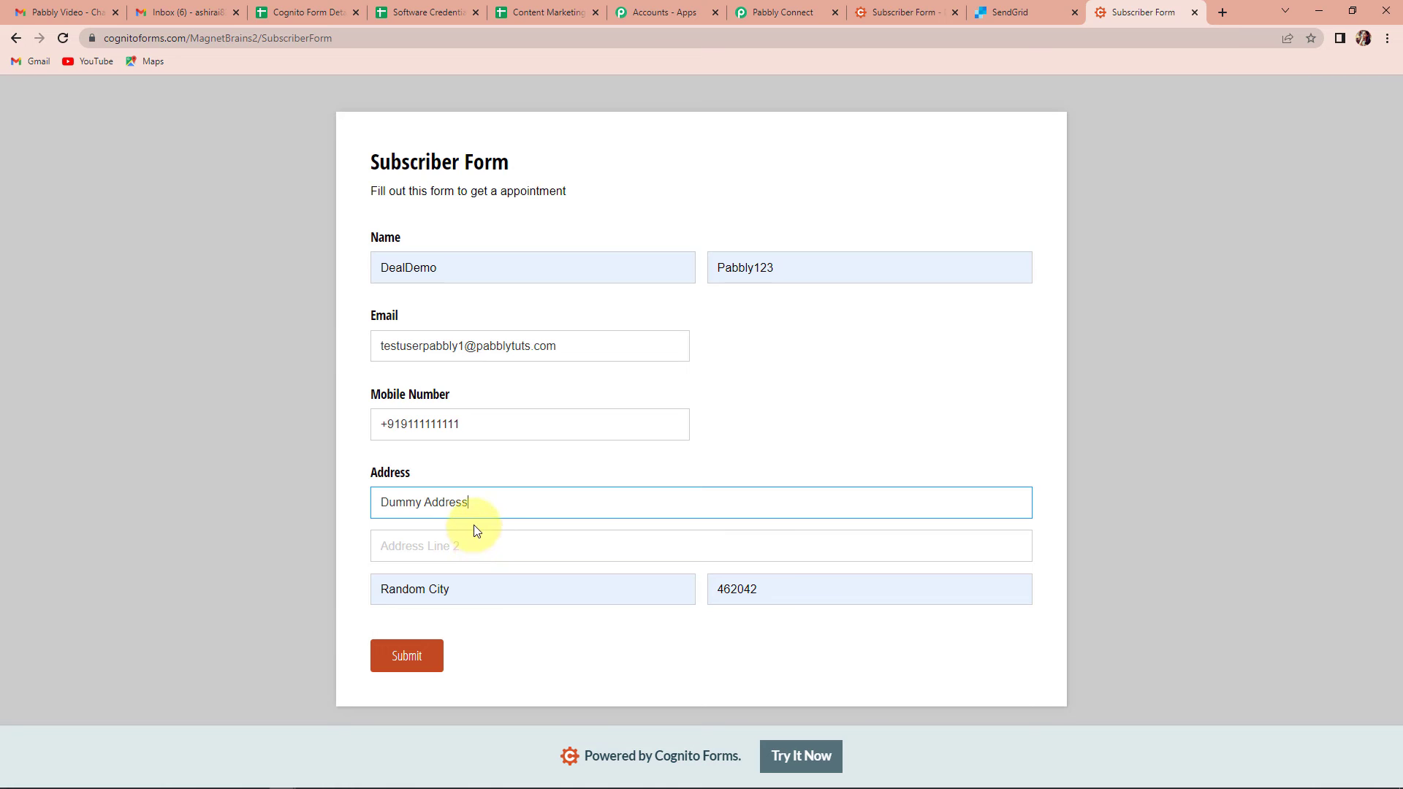
pyautogui.click(468, 544)
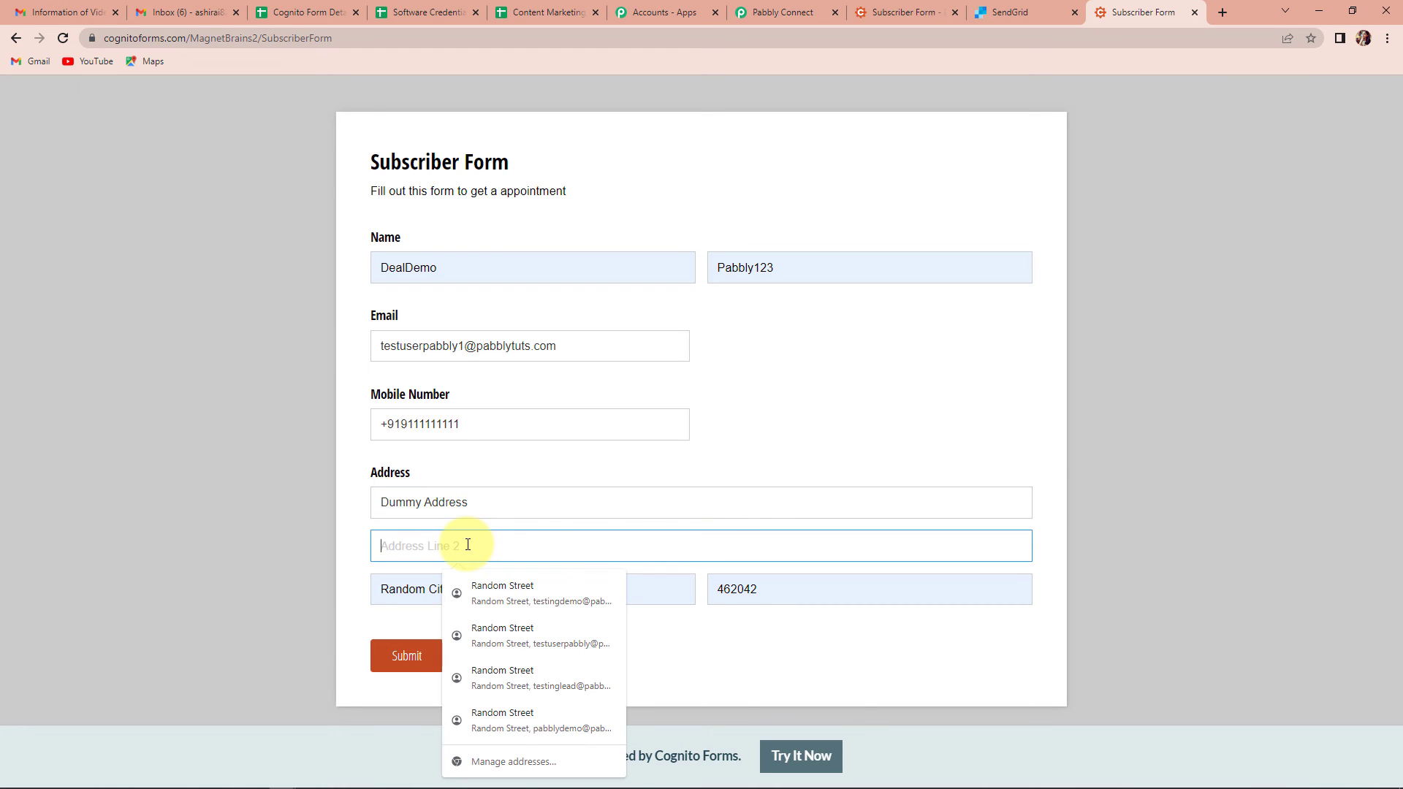
pyautogui.write('Dummy ')
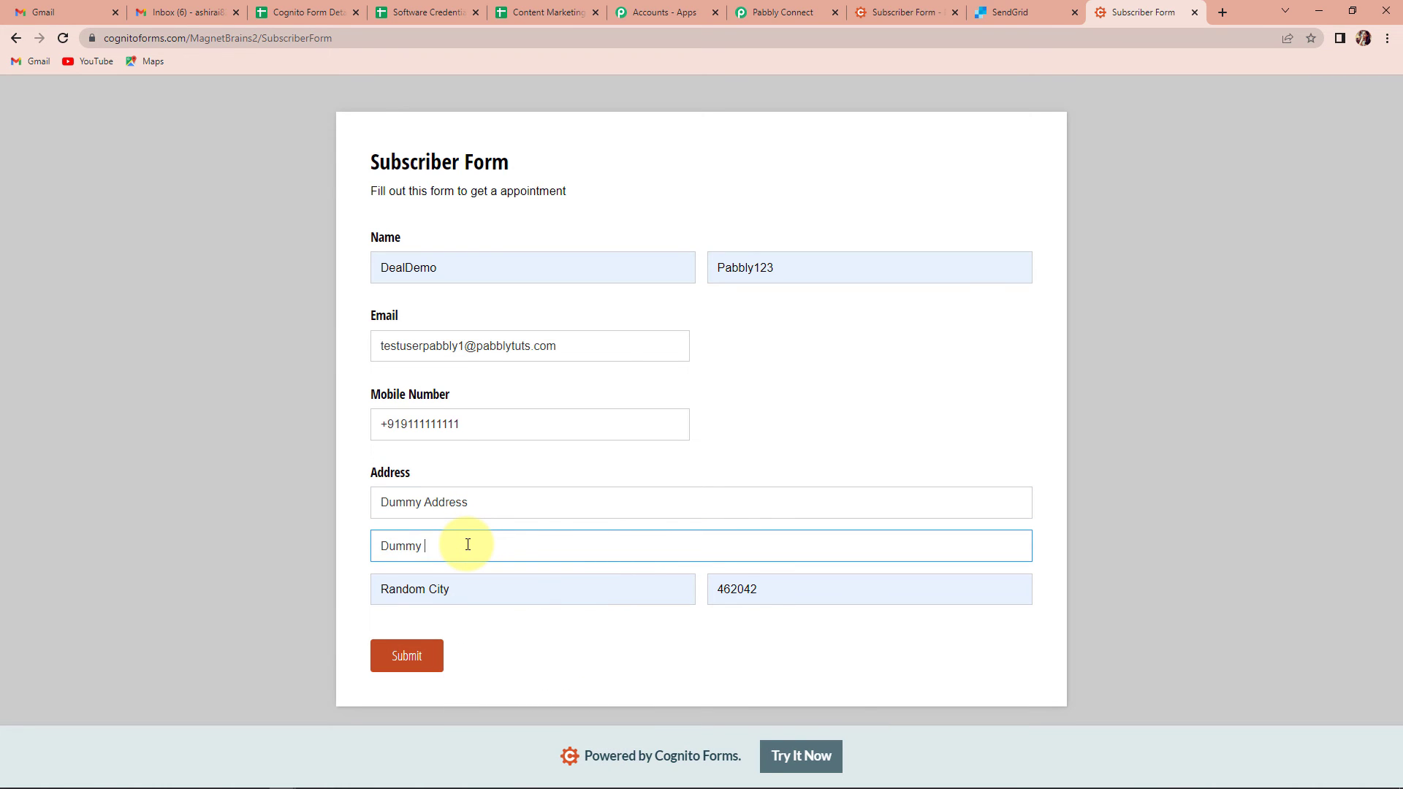
pyautogui.write('Apartment')
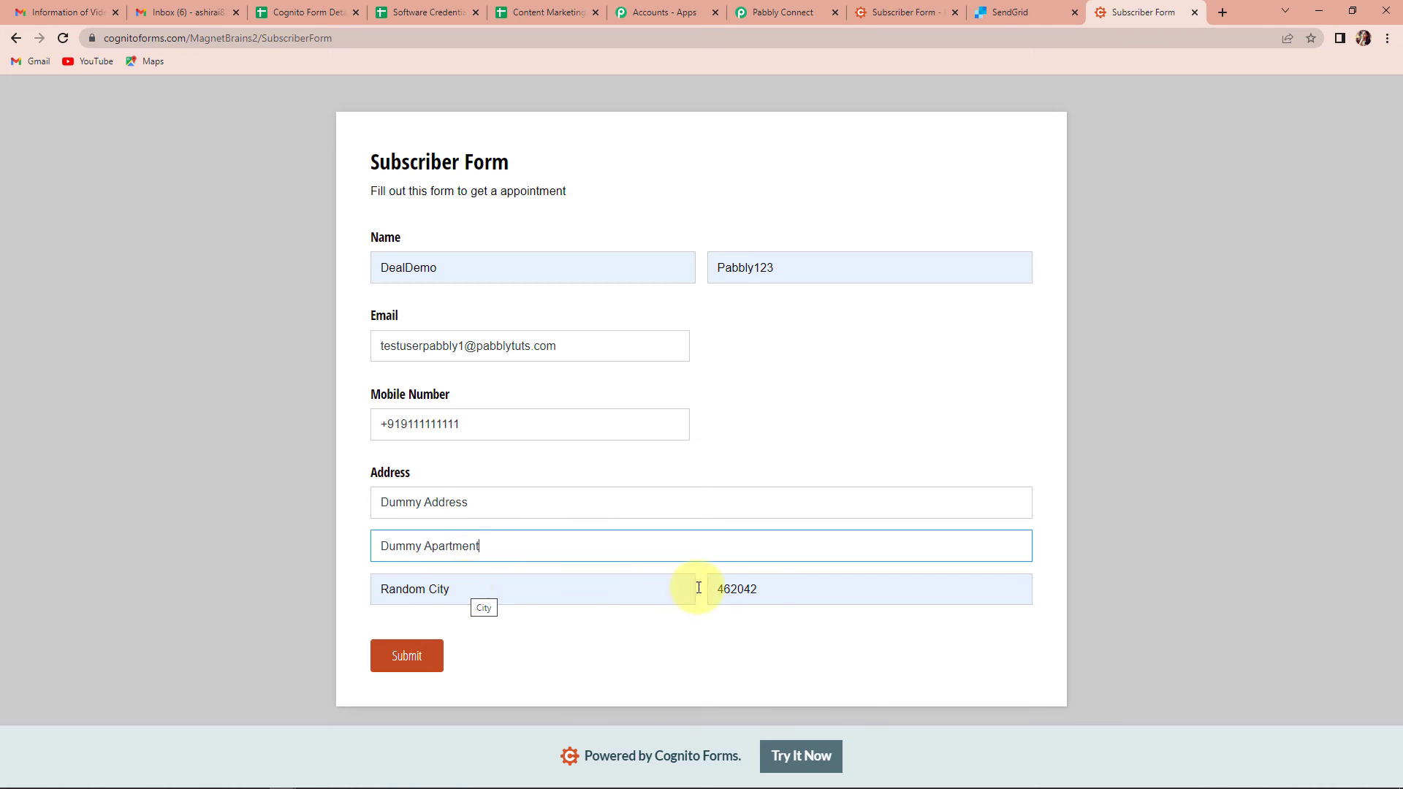
pyautogui.click(406, 654)
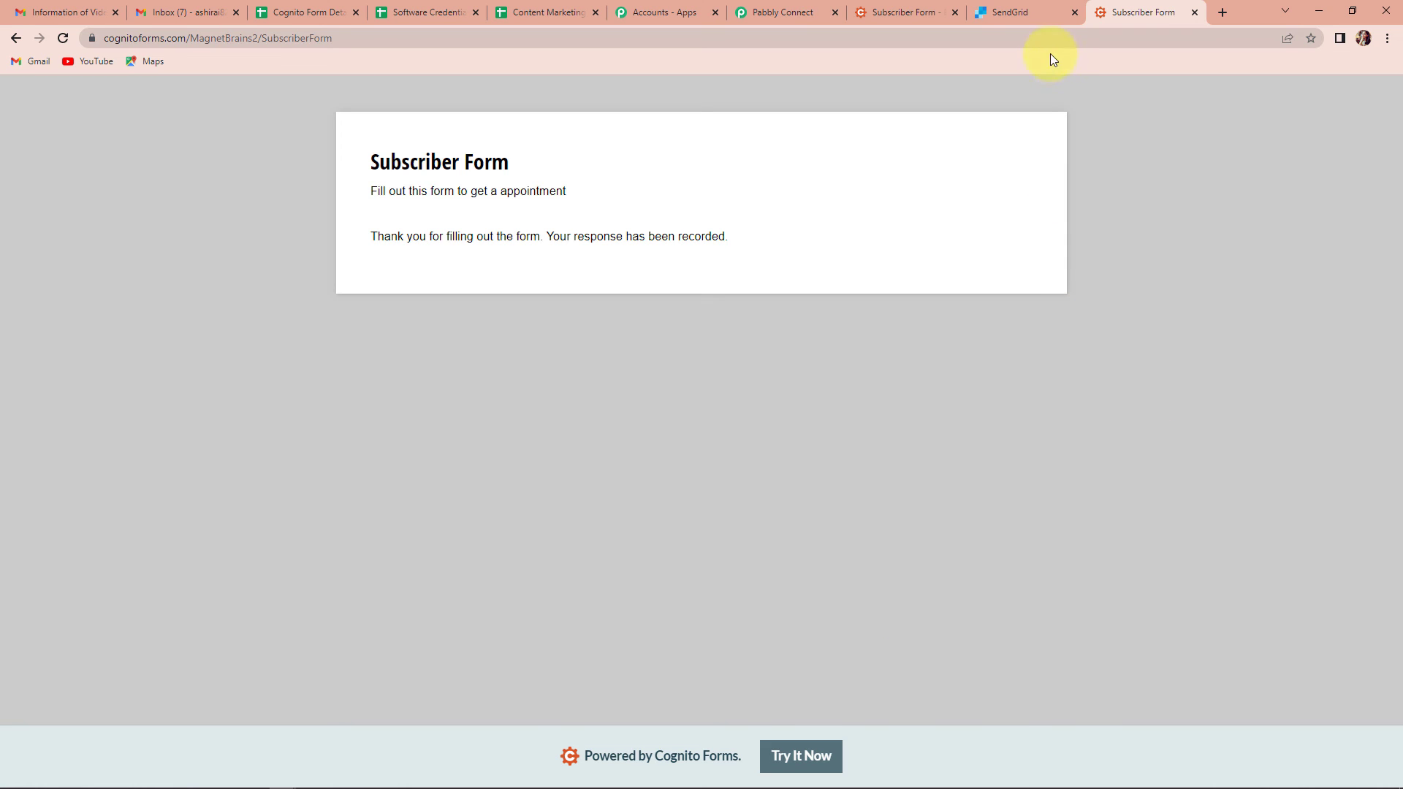
pyautogui.click(1030, 11)
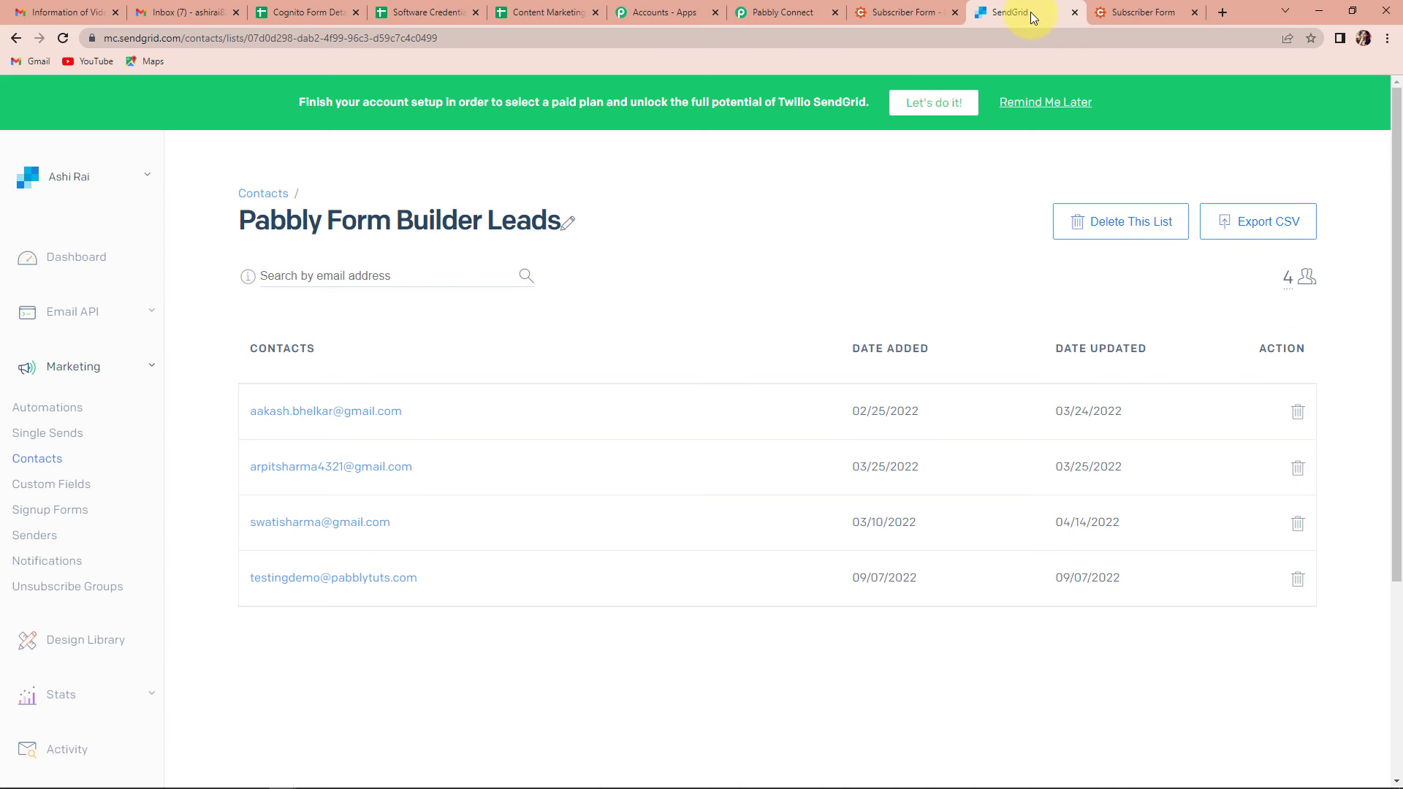
# - Reload the SendGrid list to confirm 5 contacts, then collapse both Pabbly workflow steps
pyautogui.click(63, 40)
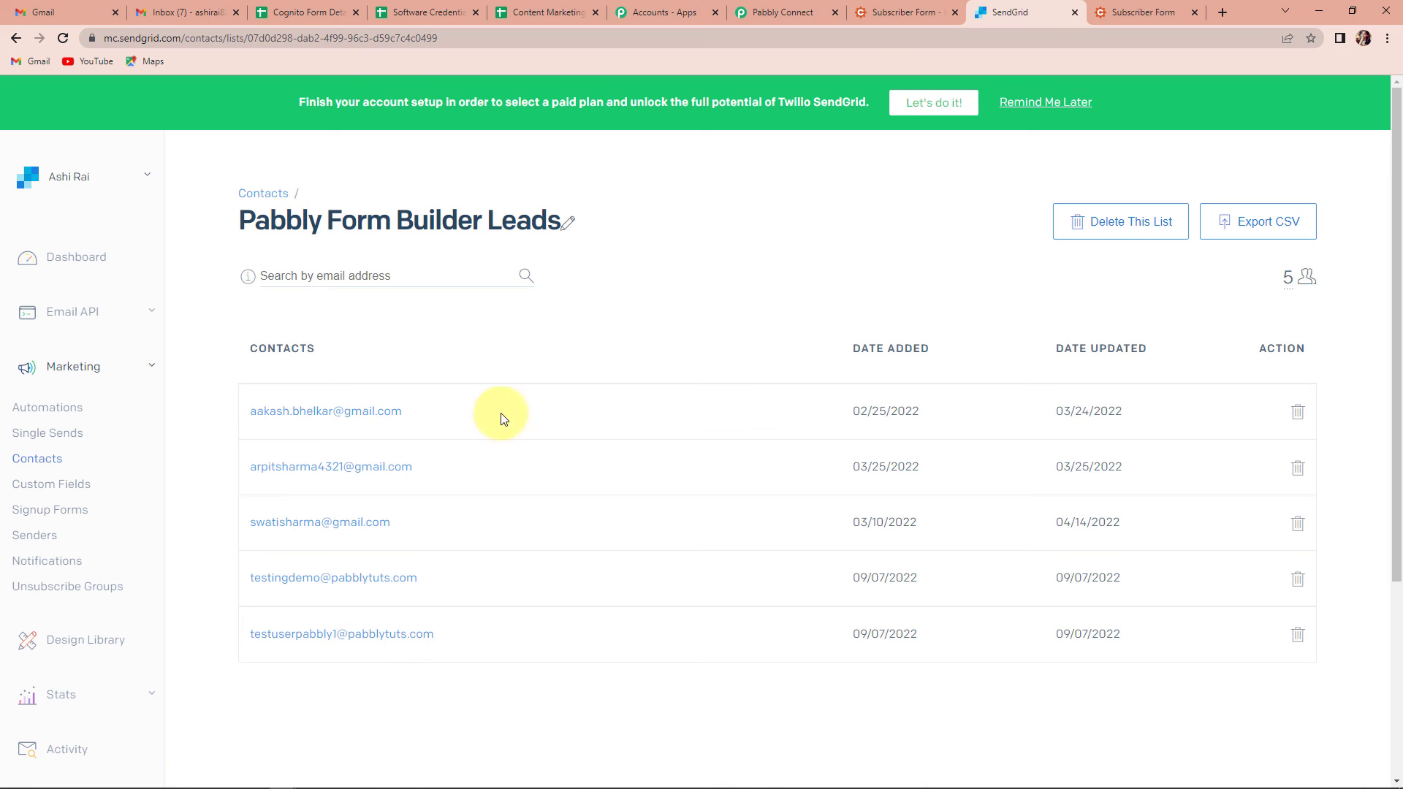
pyautogui.click(771, 13)
pyautogui.scroll(10, 1253, 526)
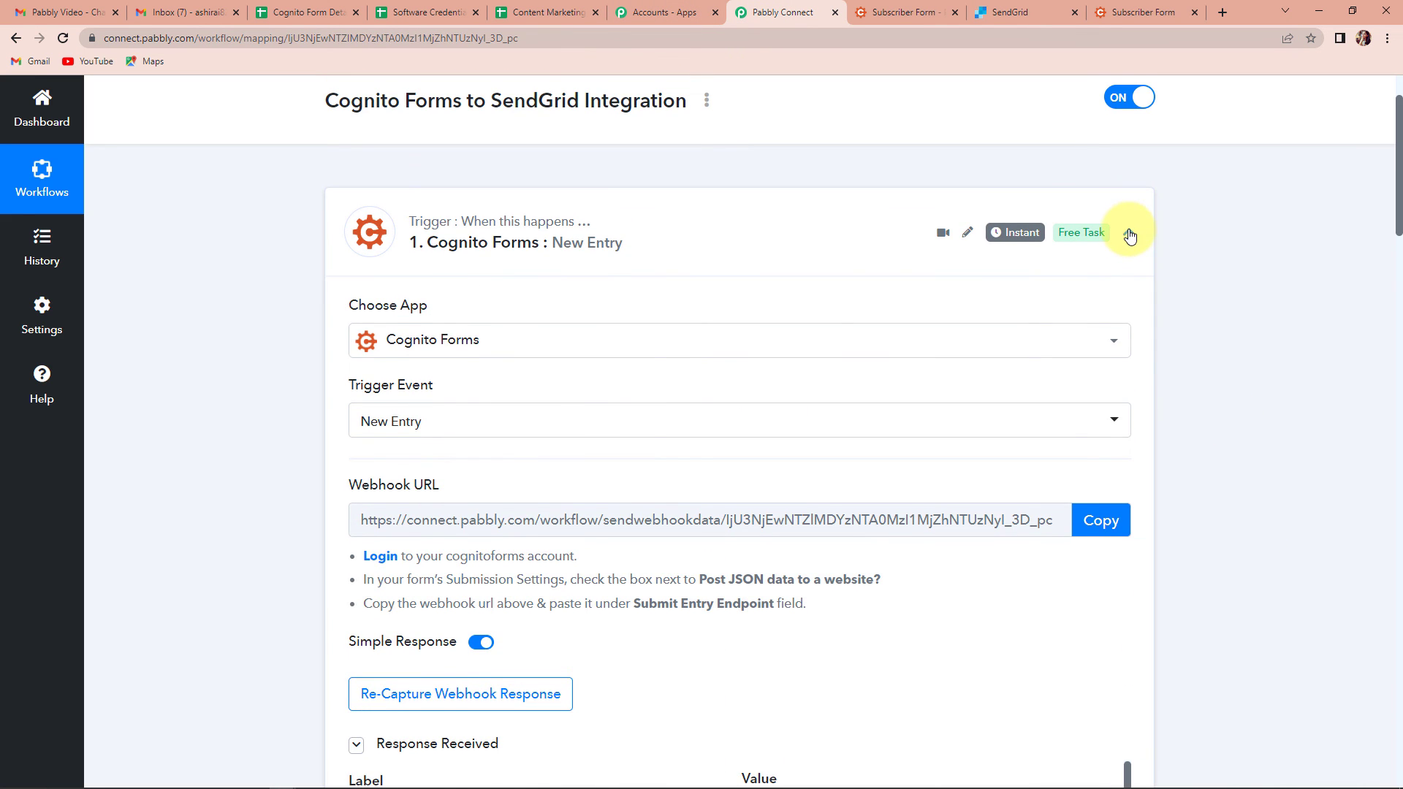
pyautogui.click(1131, 233)
pyautogui.click(1129, 401)
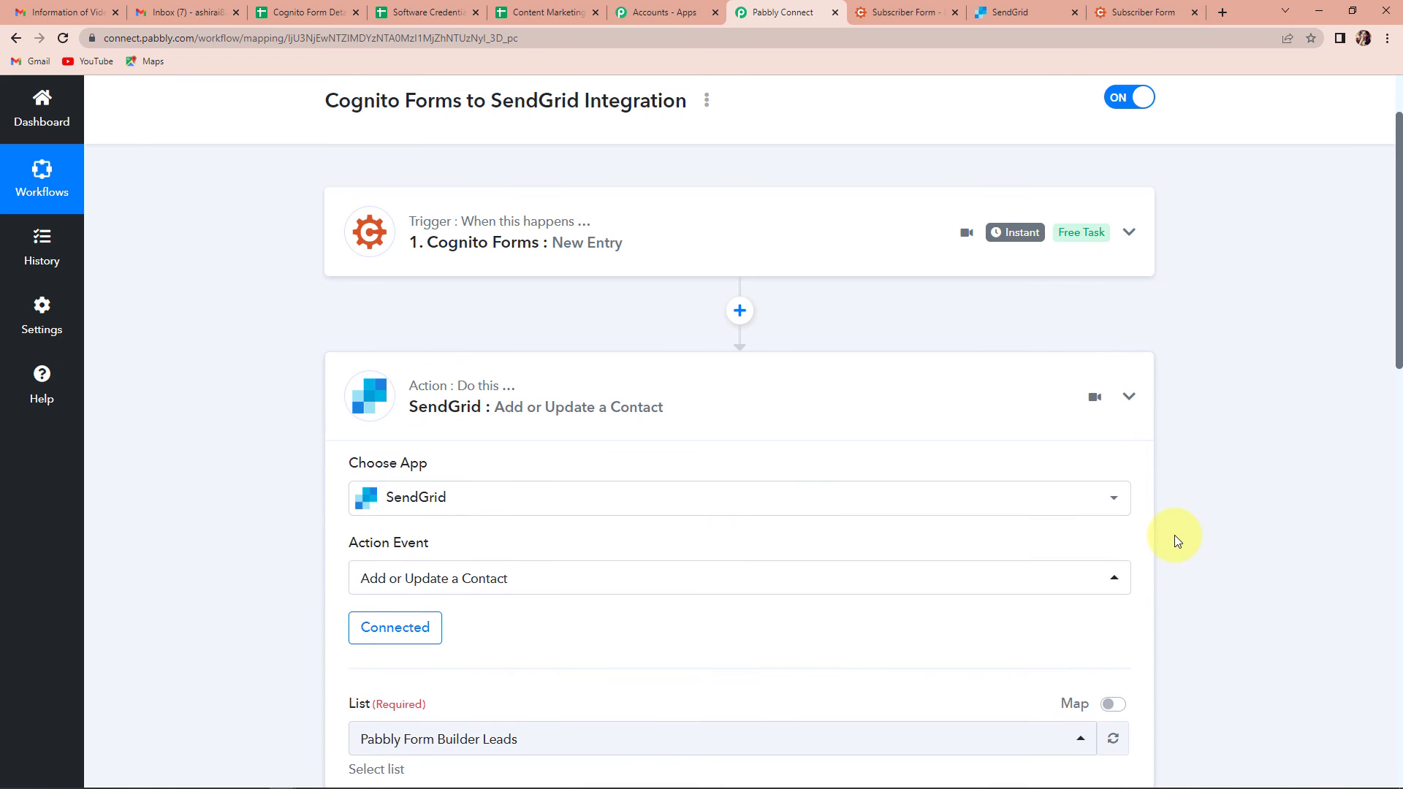